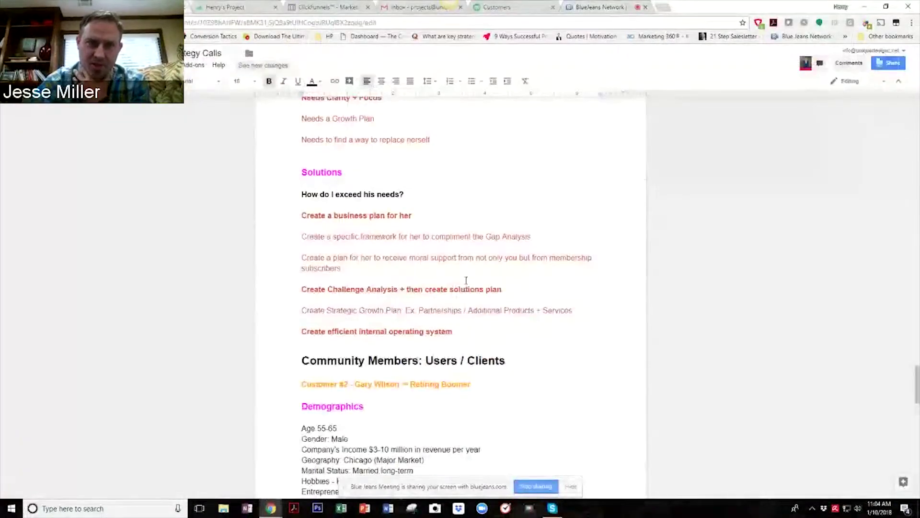
Delete the Customer #2 Ego Man persona section.
scroll(466, 281, "down", 4)
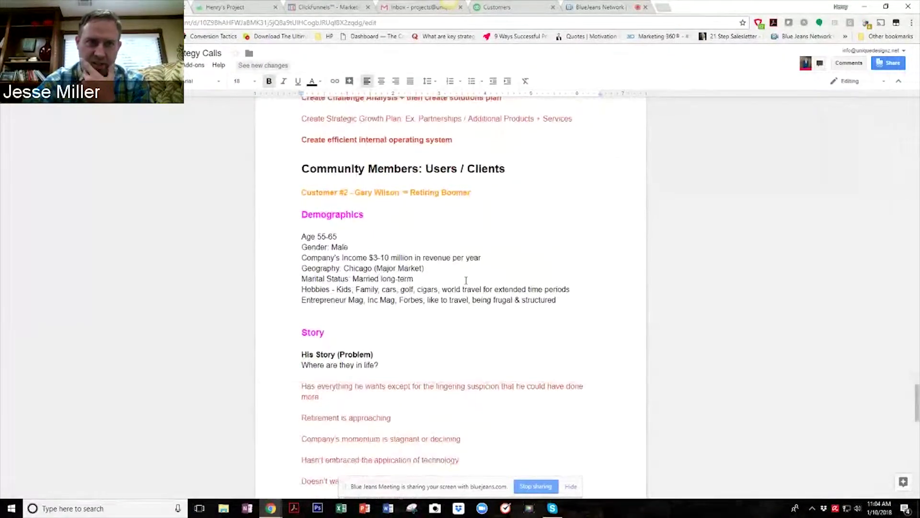
scroll(568, 297, "up", 3)
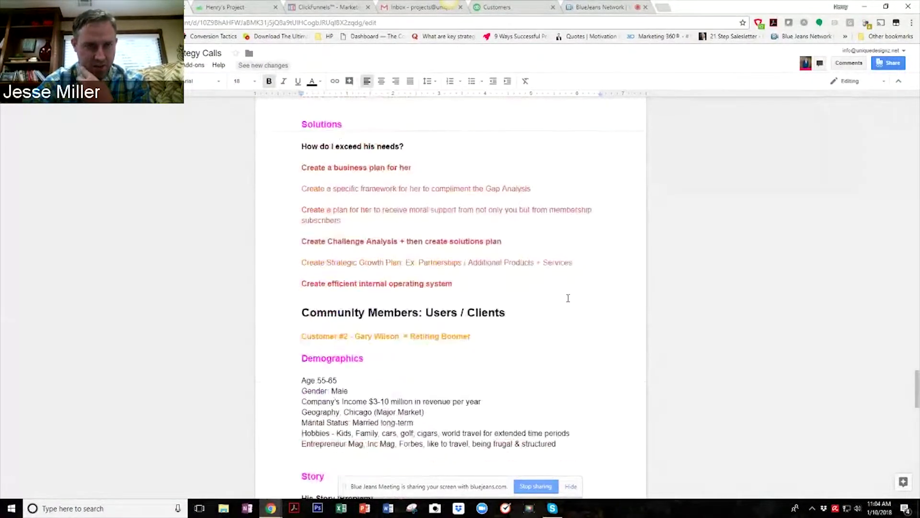
scroll(568, 298, "up", 6)
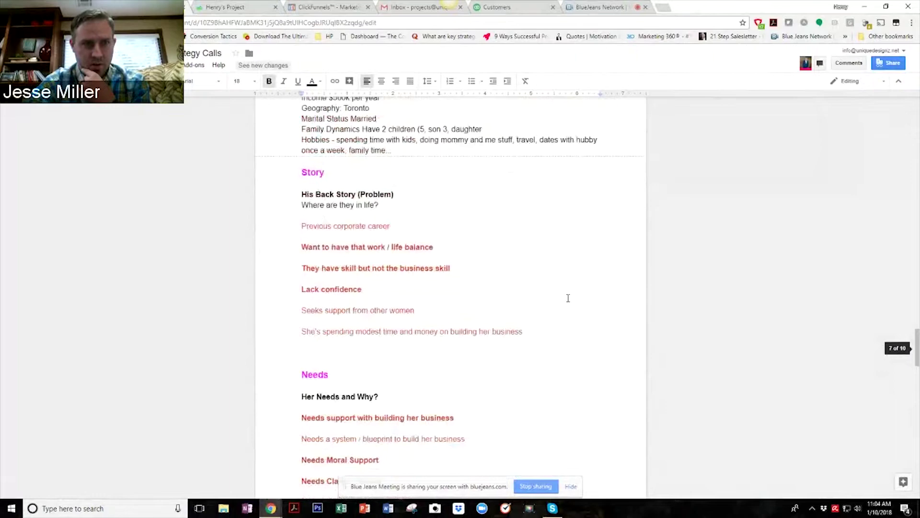
scroll(568, 298, "up", 5)
scroll(568, 298, "down", 4)
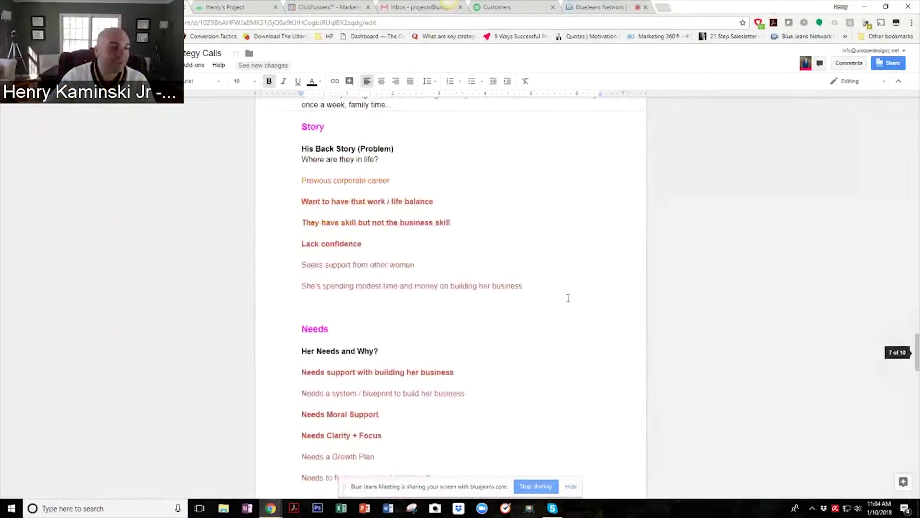
scroll(568, 298, "up", 8)
scroll(568, 298, "down", 2)
scroll(568, 298, "up", 15)
scroll(567, 297, "up", 7)
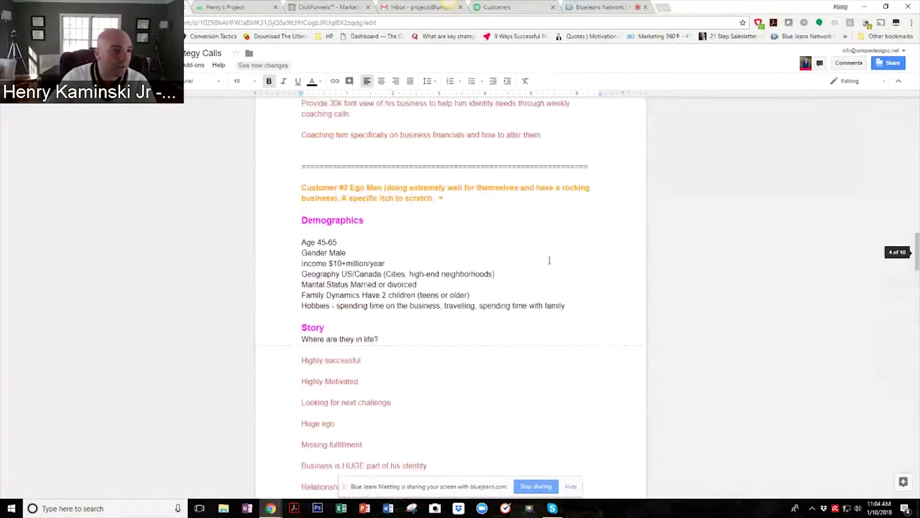
scroll(550, 261, "up", 1)
left_click_drag(301, 235, 526, 332)
scroll(421, 244, "down", 5)
scroll(473, 282, "down", 6)
scroll(527, 353, "down", 3)
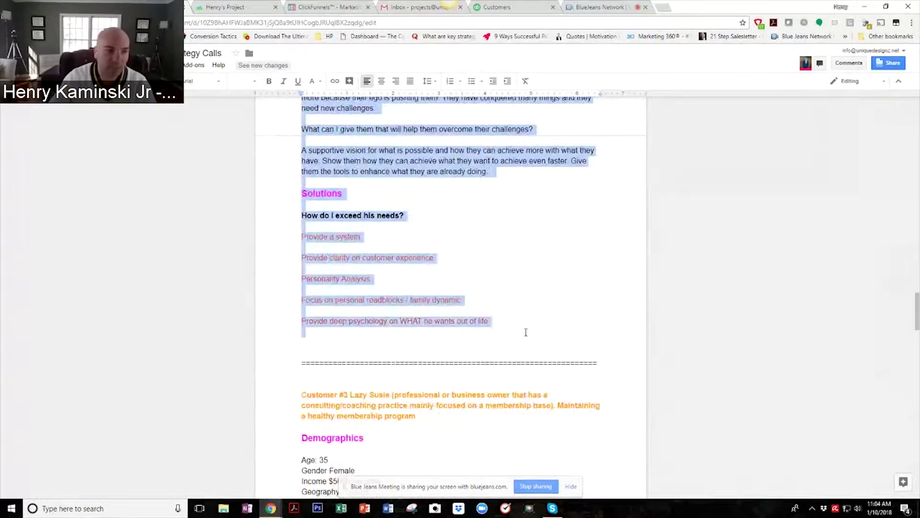
key("BackSpace")
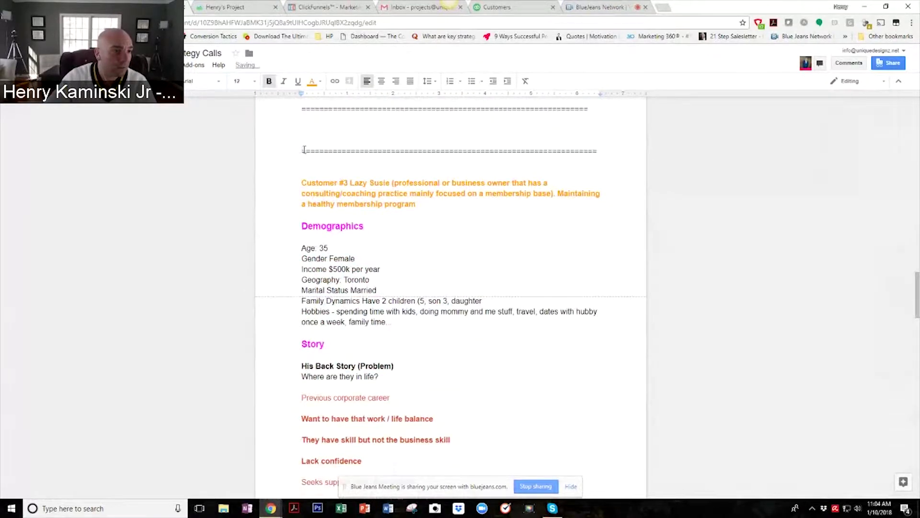
Delete the Lazy Susie persona section and the empty lines above the Customer #2 heading.
left_click_drag(302, 150, 541, 346)
scroll(481, 302, "down", 5)
scroll(484, 303, "down", 7)
key("BackSpace")
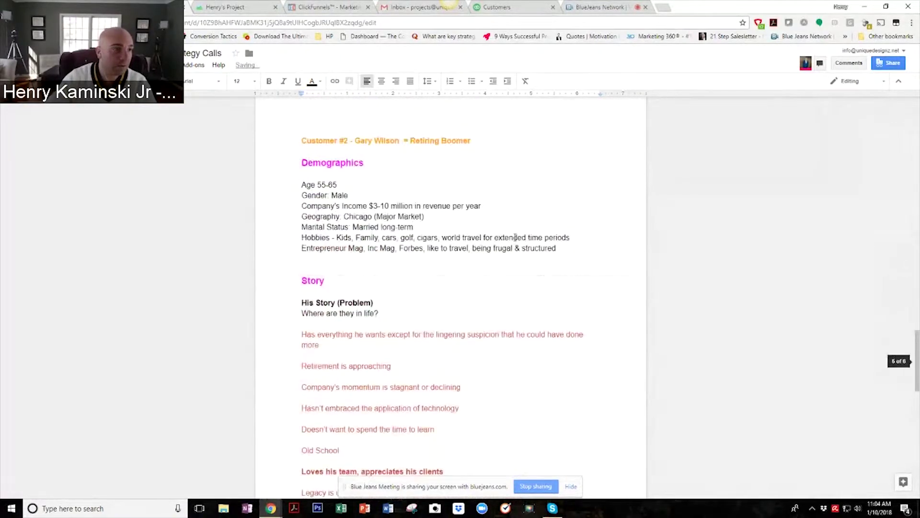
scroll(414, 273, "up", 4)
key("BackSpace")
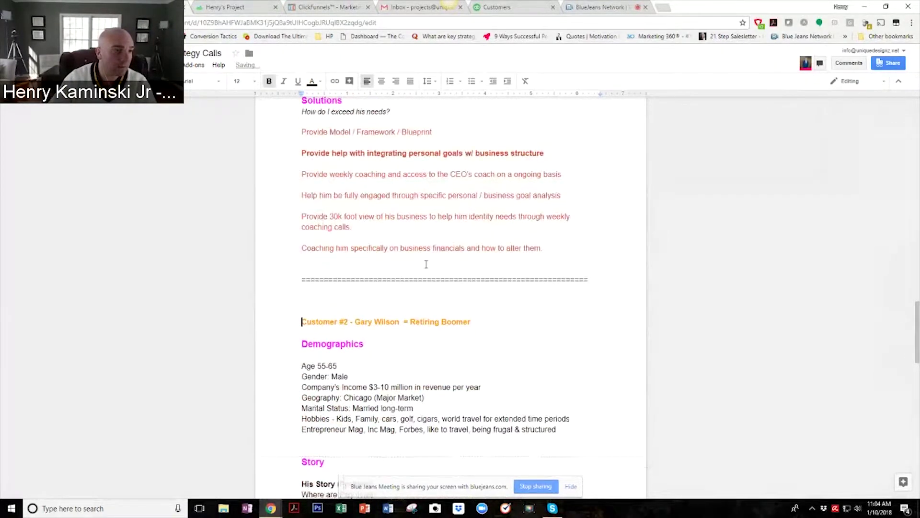
key("Delete")
scroll(412, 257, "up", 10)
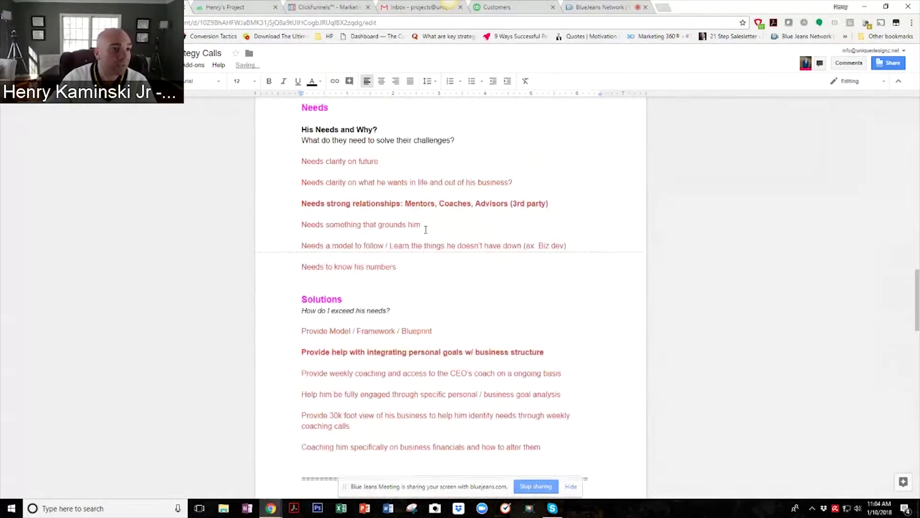
scroll(426, 230, "up", 2)
scroll(446, 240, "down", 12)
scroll(480, 266, "down", 3)
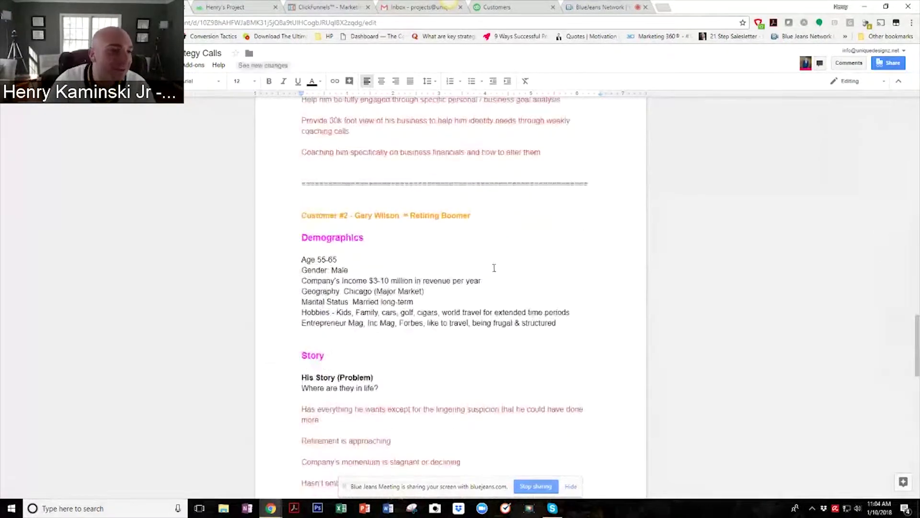
scroll(494, 266, "down", 1)
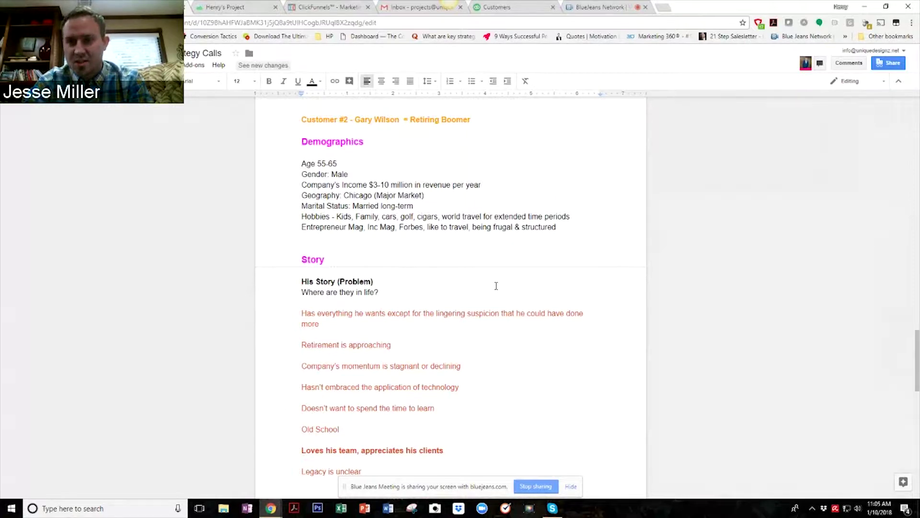
scroll(498, 292, "down", 1)
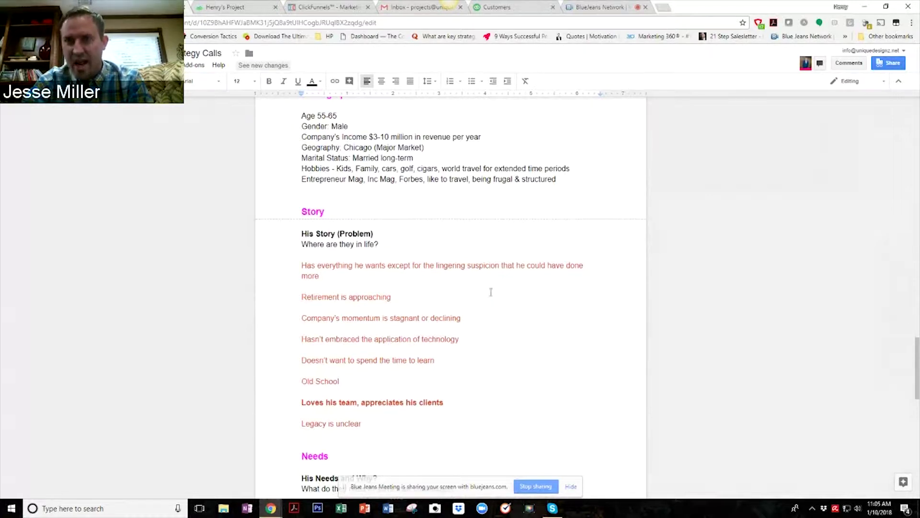
scroll(491, 293, "down", 1)
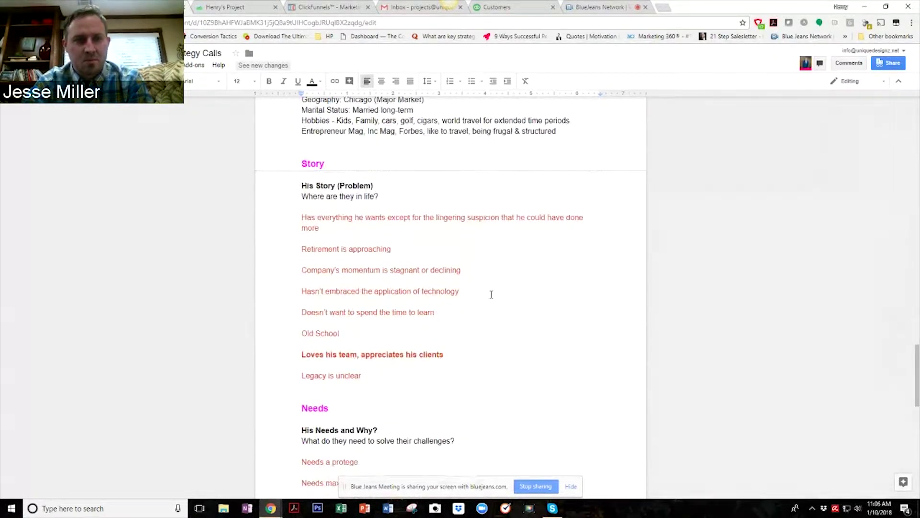
scroll(491, 293, "down", 2)
scroll(491, 294, "down", 2)
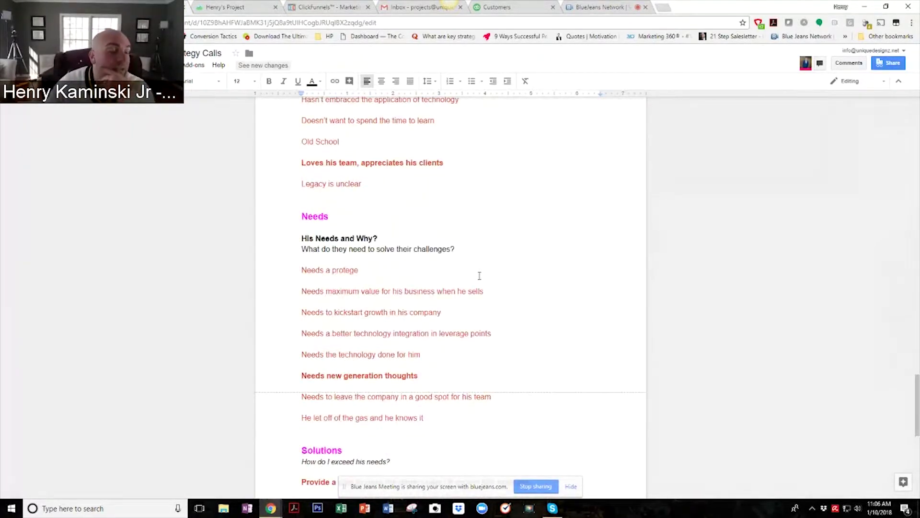
scroll(480, 275, "up", 1)
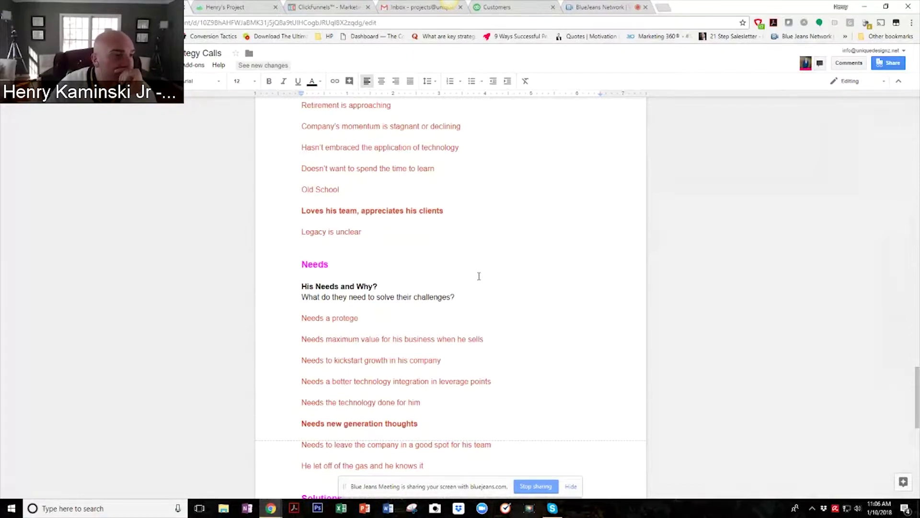
scroll(477, 278, "down", 2)
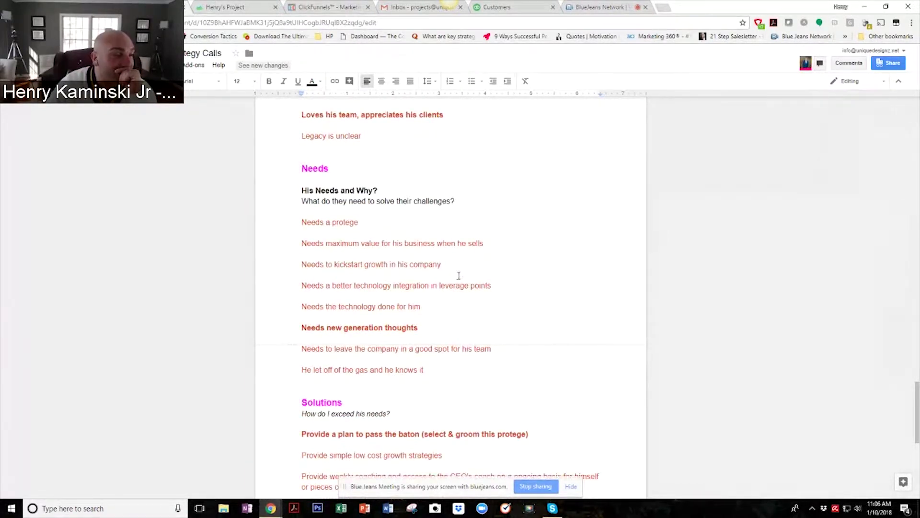
scroll(458, 274, "up", 2)
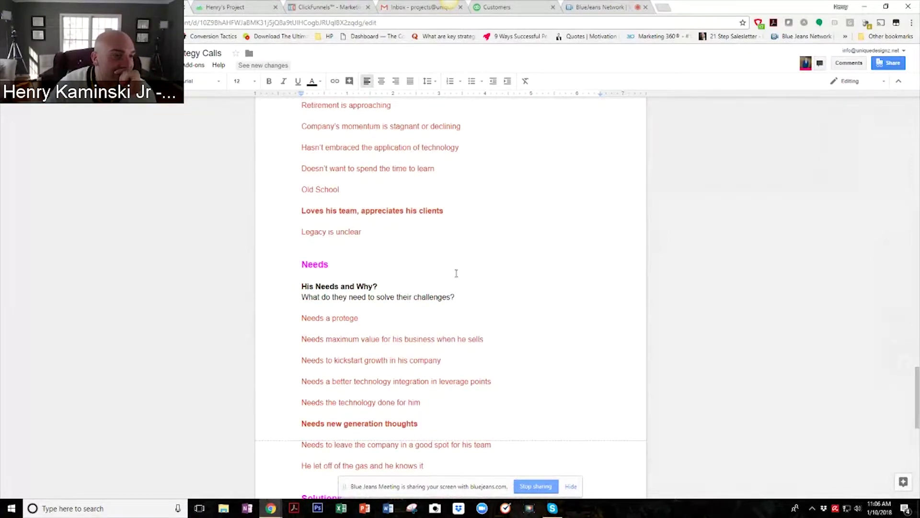
scroll(456, 273, "up", 2)
scroll(457, 275, "down", 5)
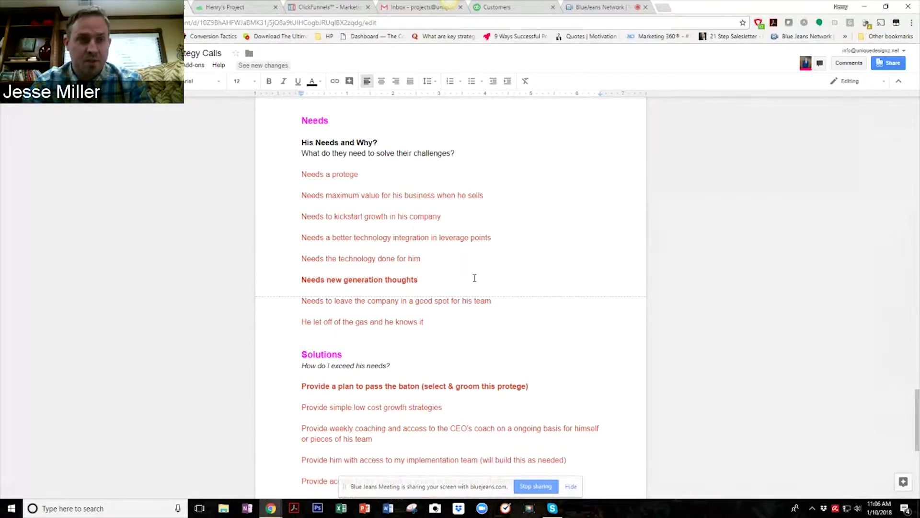
scroll(492, 300, "down", 1)
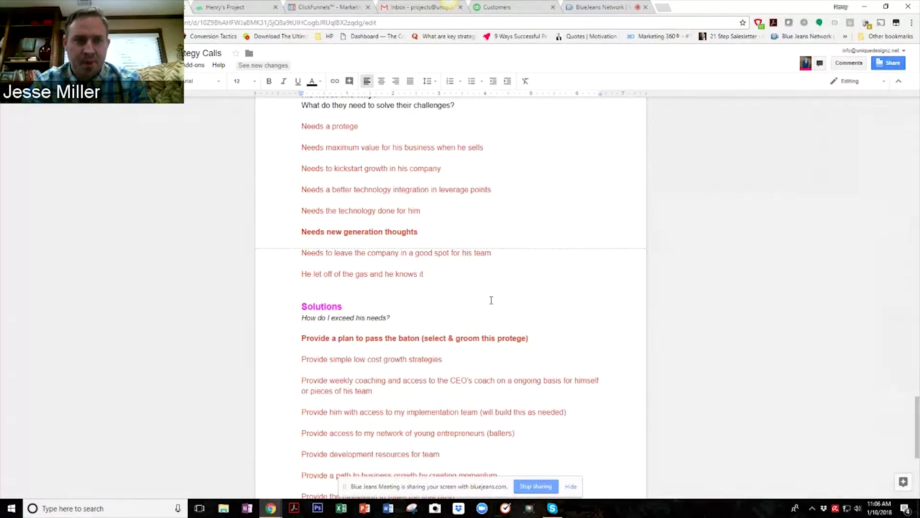
scroll(492, 300, "up", 6)
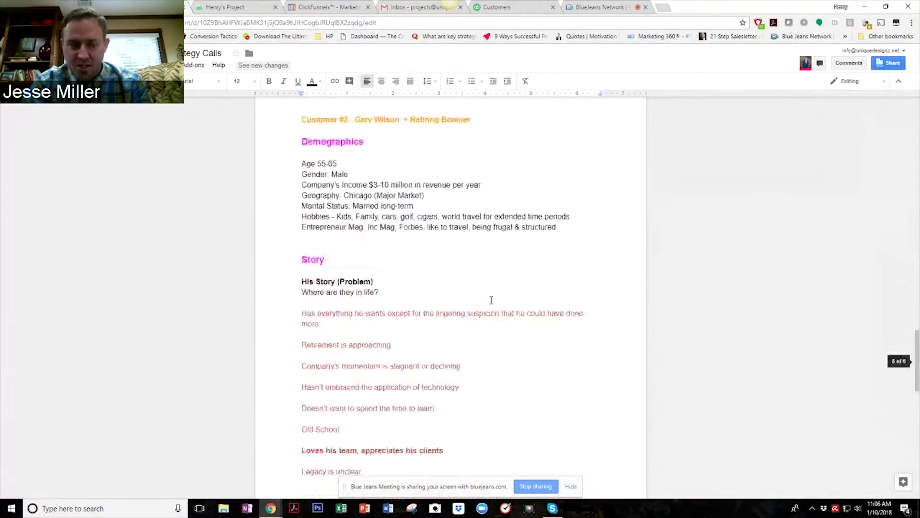
scroll(491, 300, "down", 6)
scroll(492, 300, "up", 1)
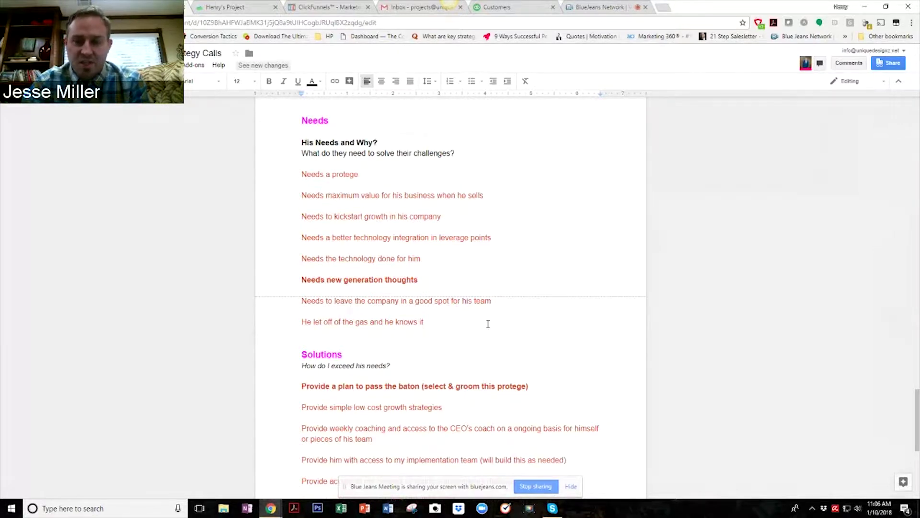
scroll(487, 324, "down", 1)
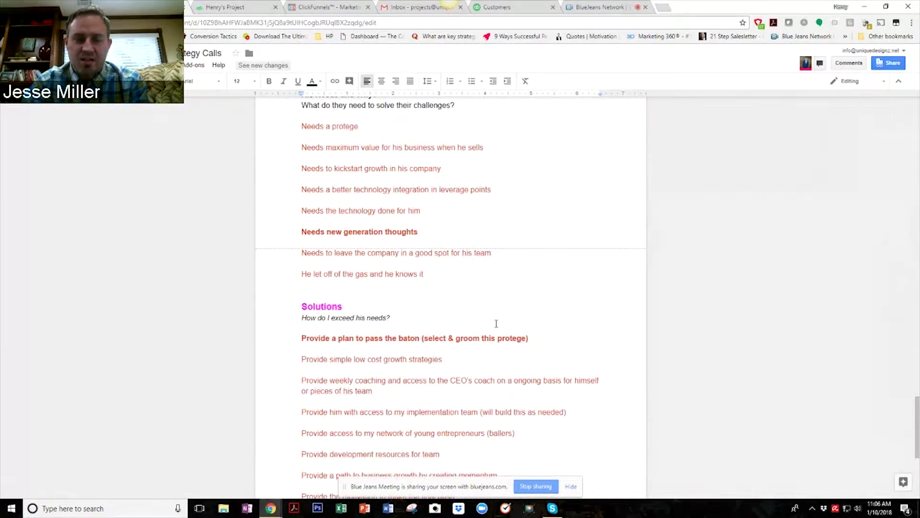
scroll(496, 324, "down", 1)
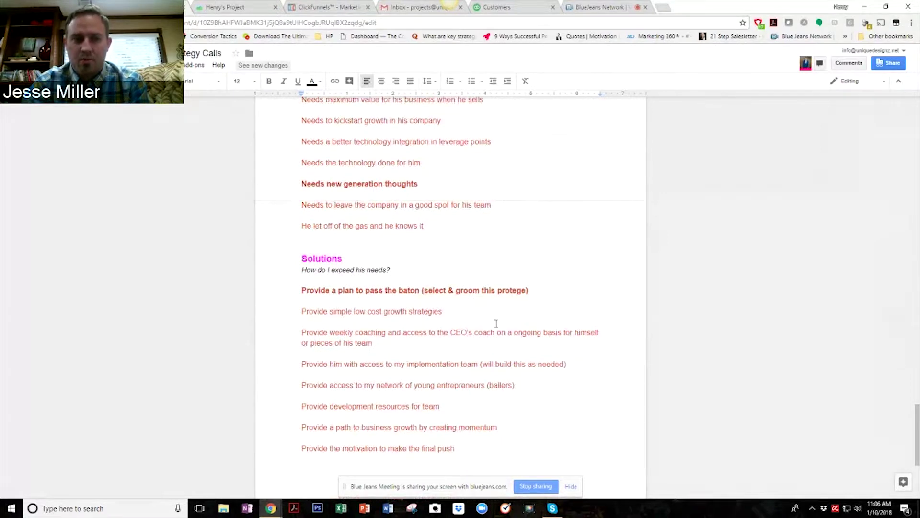
scroll(494, 321, "down", 1)
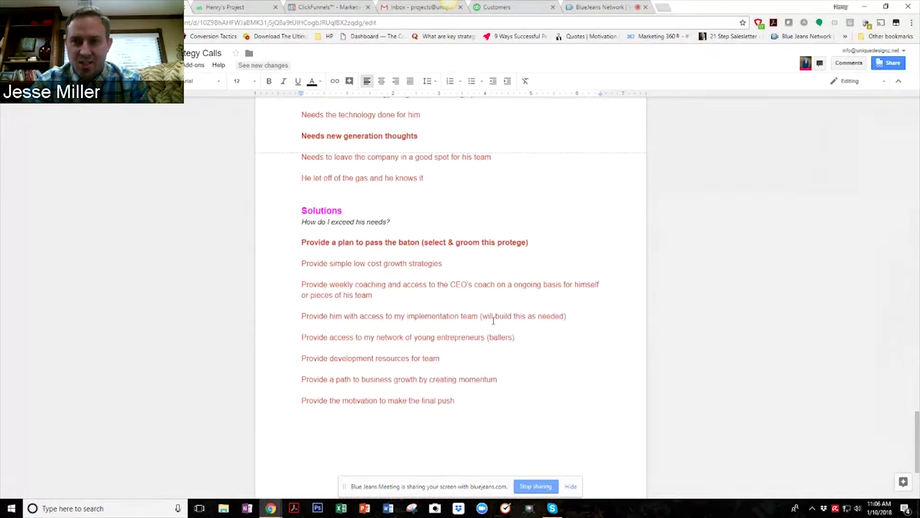
scroll(493, 321, "up", 6)
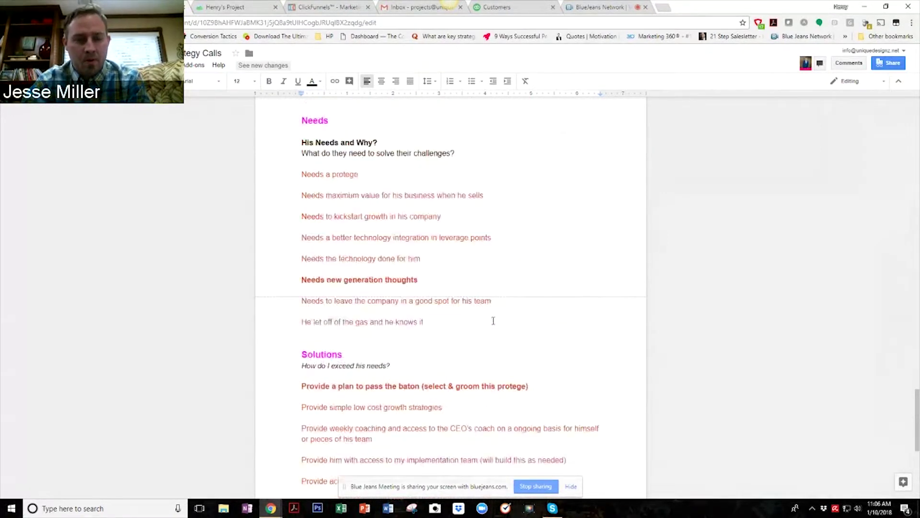
scroll(493, 321, "down", 3)
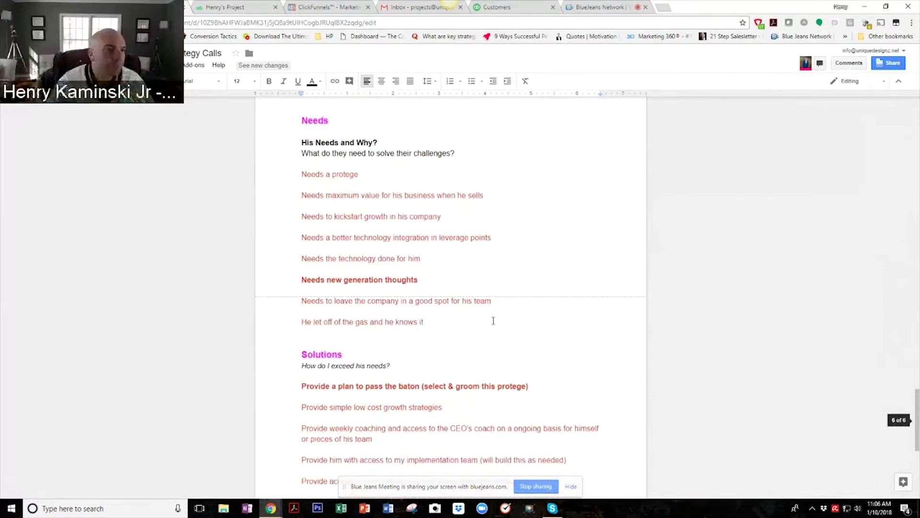
scroll(493, 320, "down", 3)
scroll(493, 321, "up", 2)
scroll(493, 321, "down", 3)
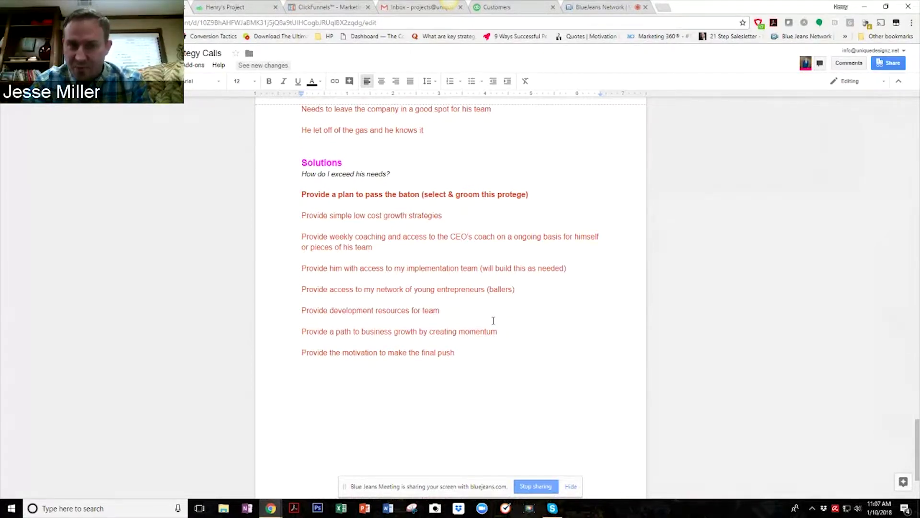
scroll(491, 307, "up", 3)
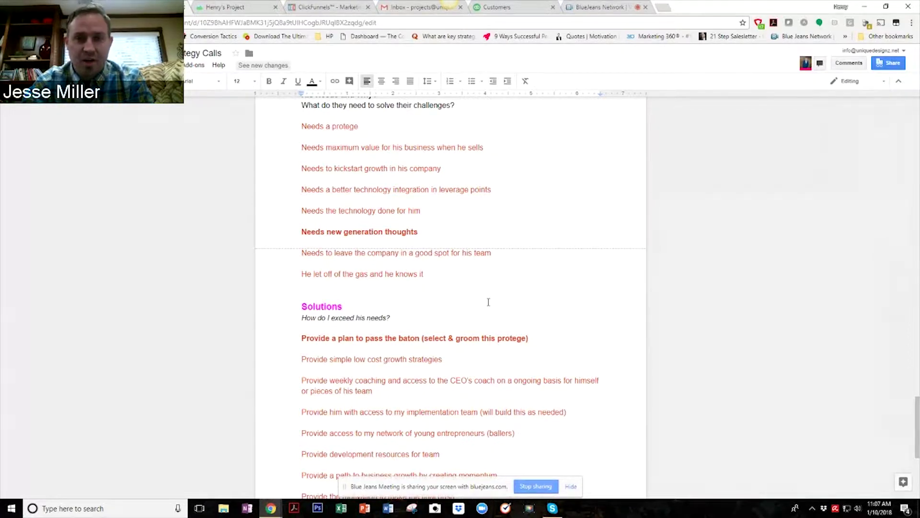
scroll(466, 337, "down", 2)
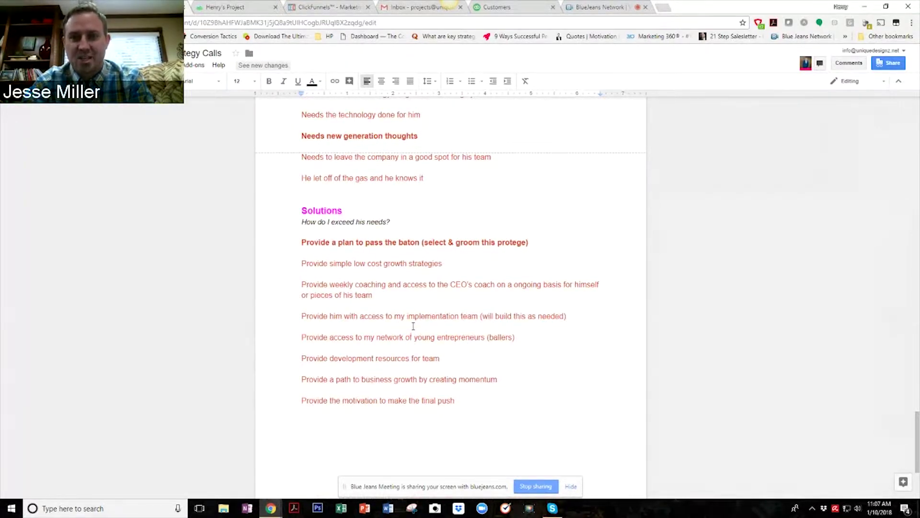
scroll(416, 324, "down", 1)
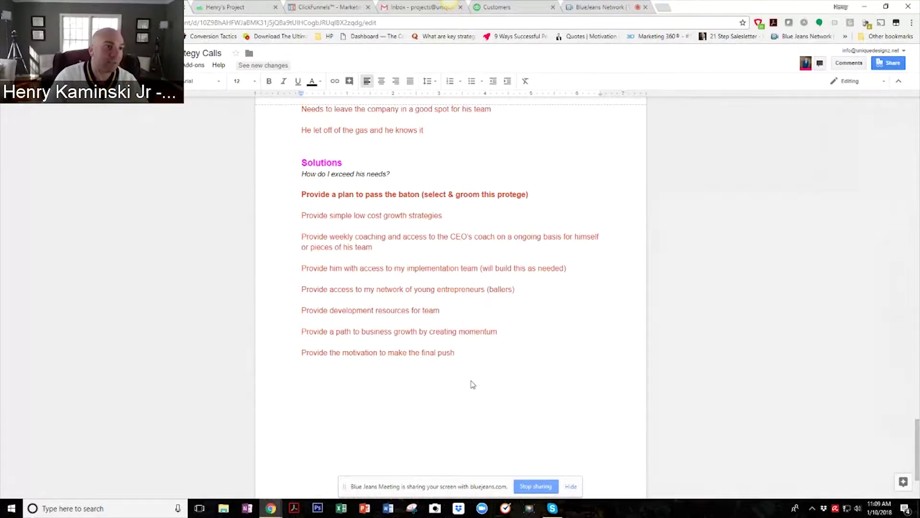
Copy the entire Customer #2 persona section.
scroll(472, 384, "up", 2)
scroll(472, 380, "up", 10)
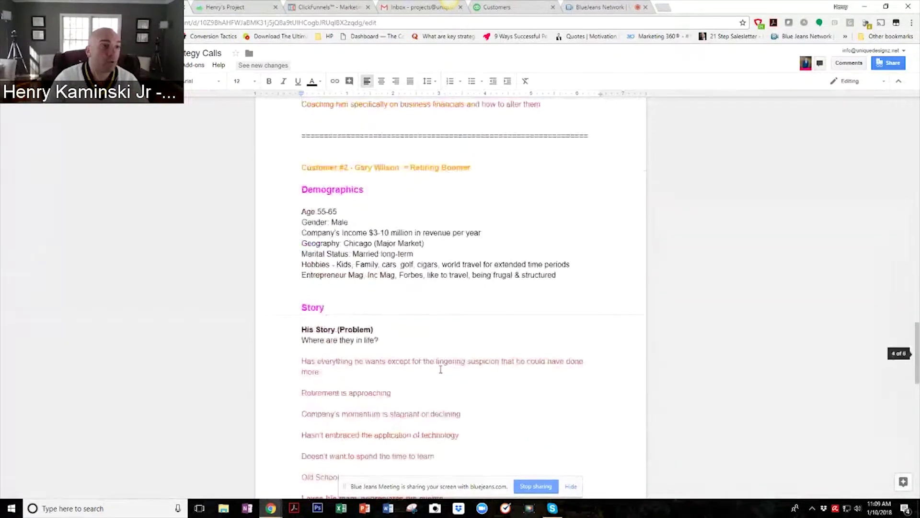
left_click_drag(303, 167, 500, 250)
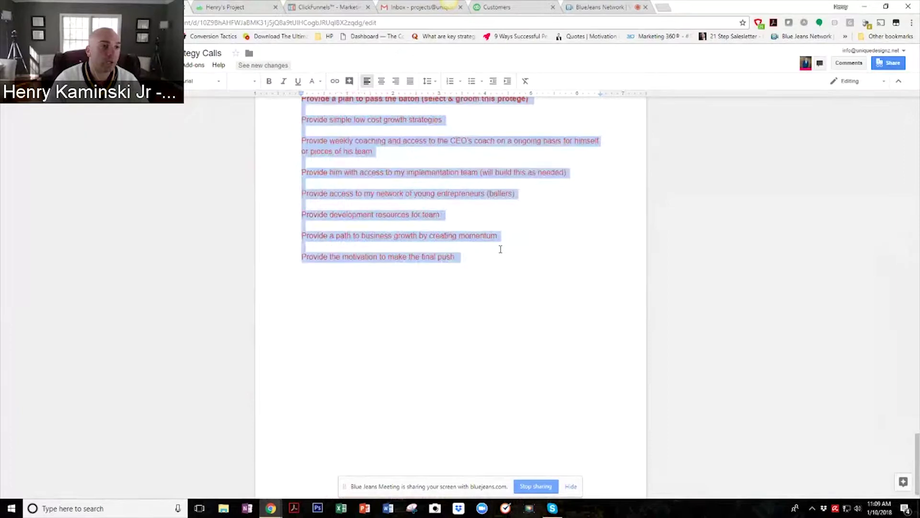
right_click(388, 137)
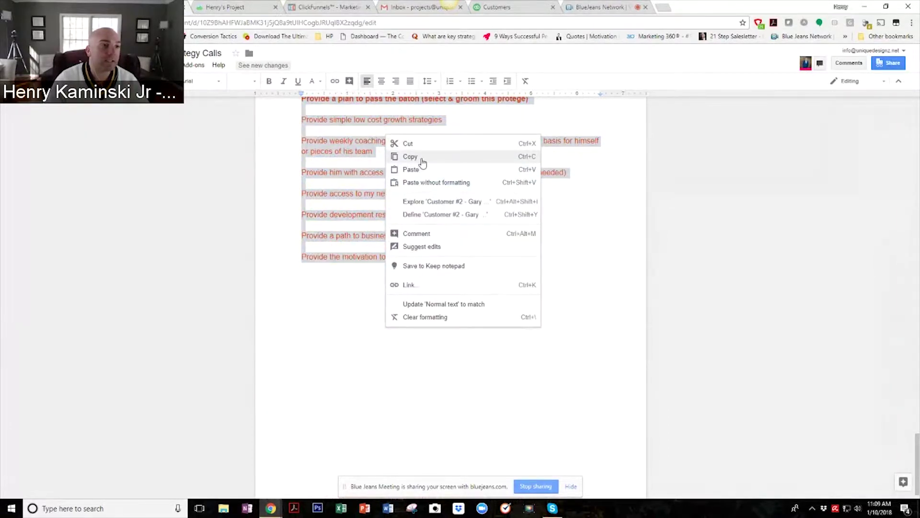
left_click(422, 157)
Add a row of '=' separator after the Solutions list and paste the copied persona below it.
left_click(363, 313)
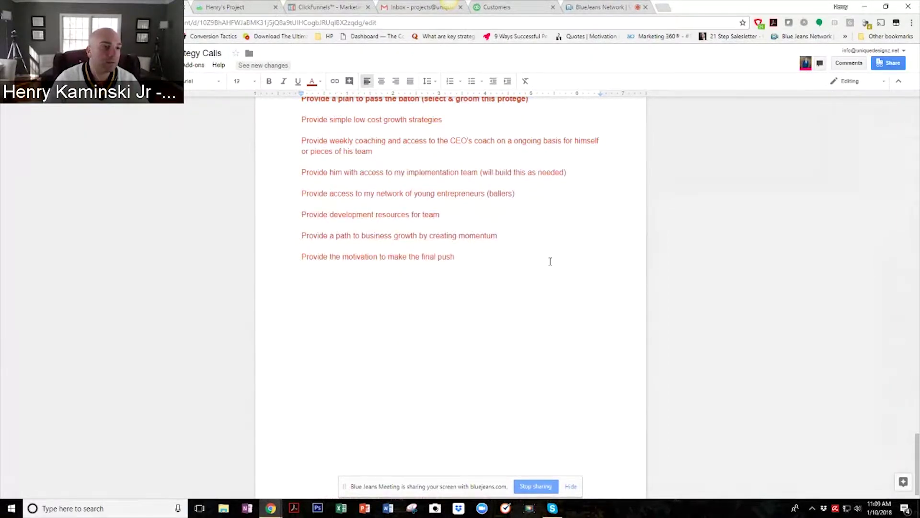
key("Return")
type("==")
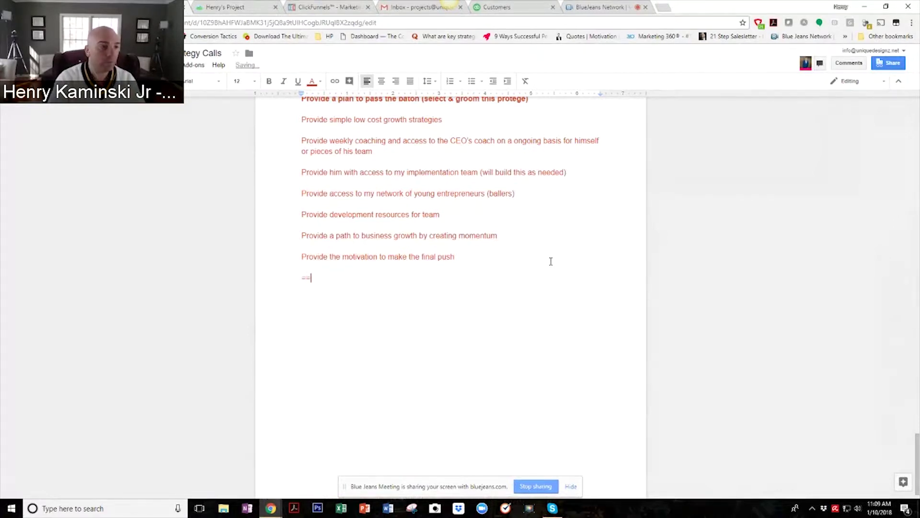
type("===============================================================")
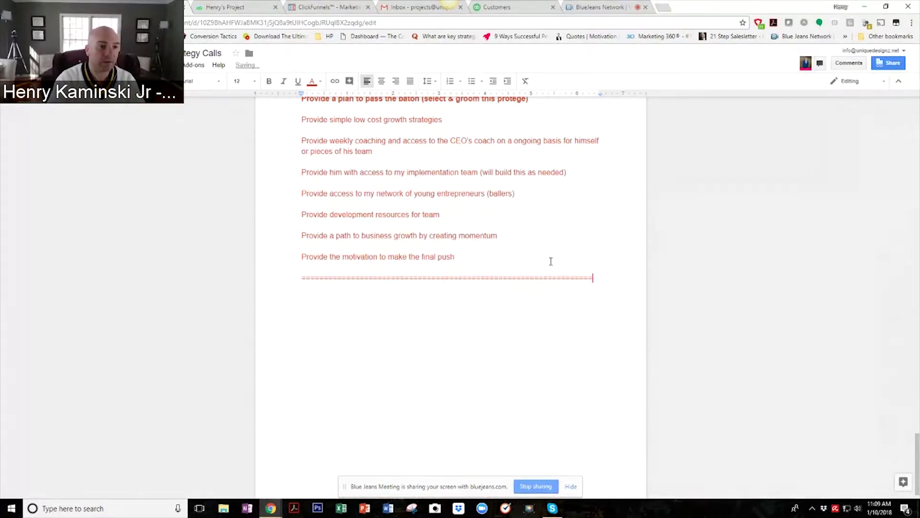
key("Return")
right_click(403, 319)
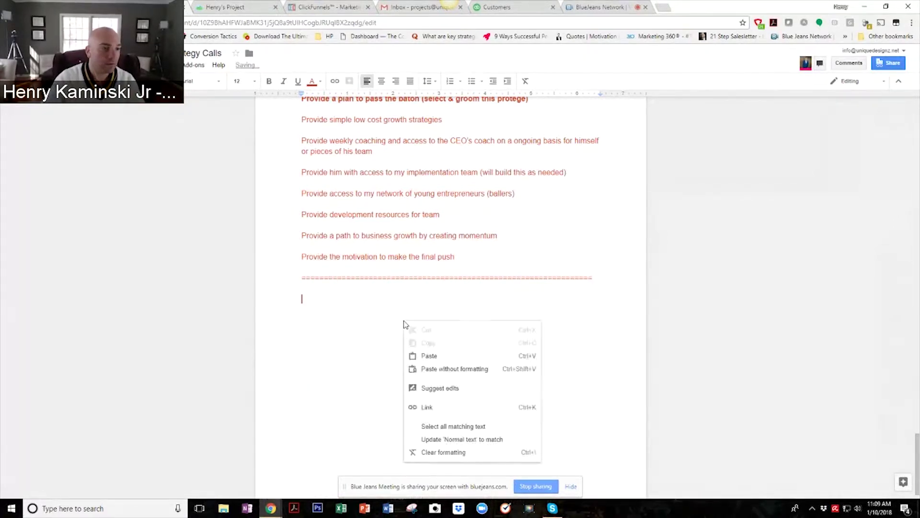
left_click(436, 356)
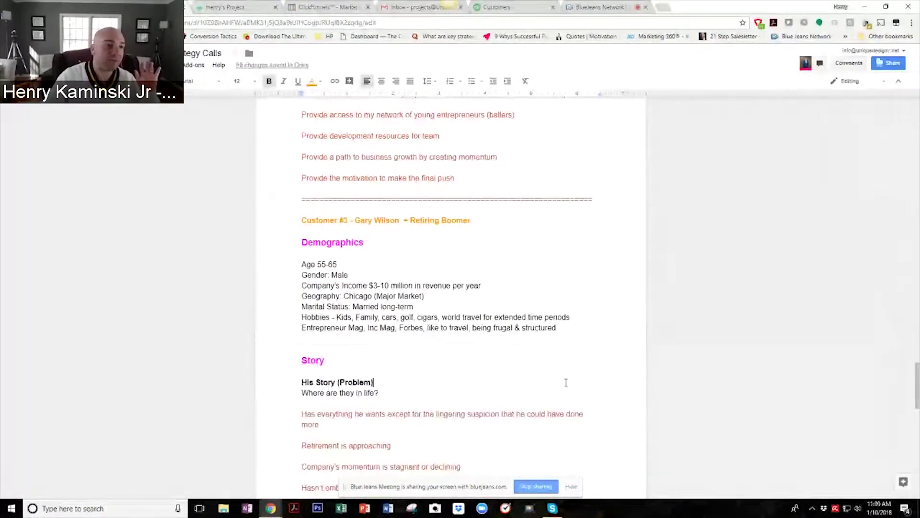
Scroll down to the pasted Customer #3 persona heading.
scroll(167, 312, "down", 2)
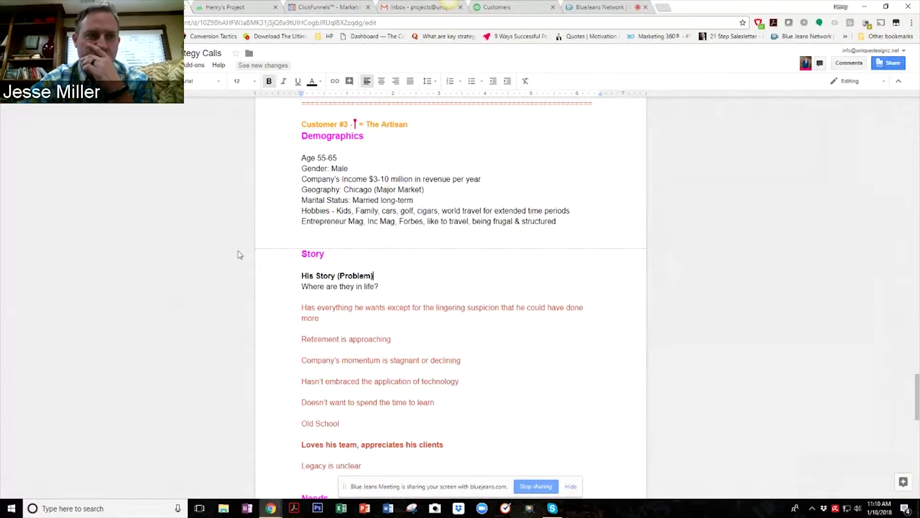
Insert a blank line above Demographics in the Customer #3 section.
left_click(295, 135)
key("Return")
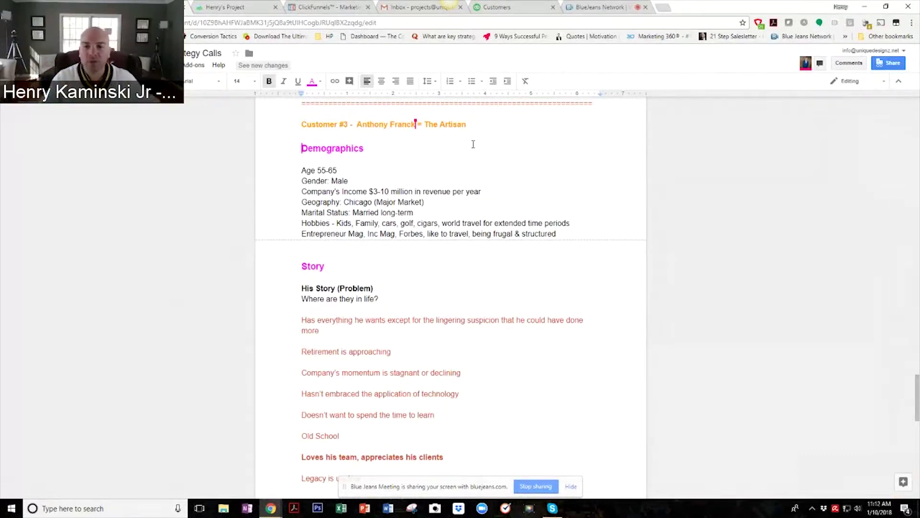
Glance at File Explorer, then go to the Age 38 Las Vegas block and erase the 8.
key("super+e")
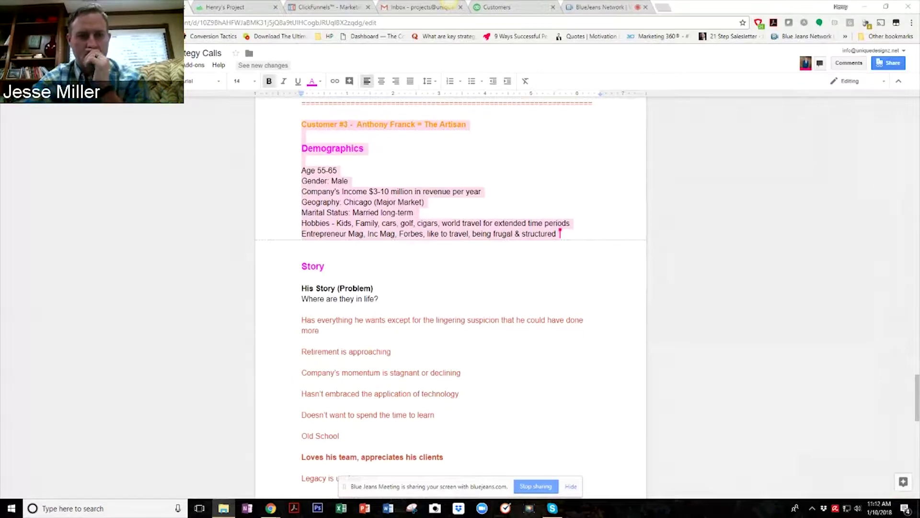
scroll(451, 287, "up", 10)
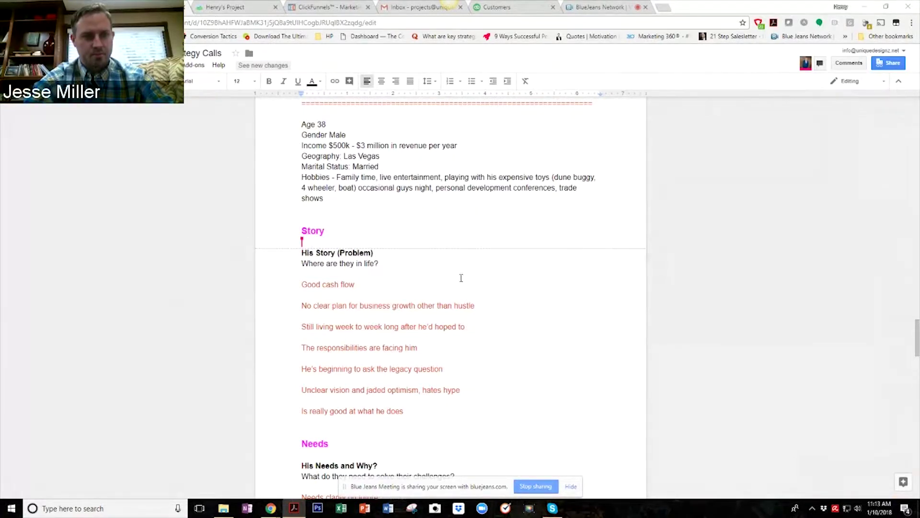
scroll(457, 269, "up", 2)
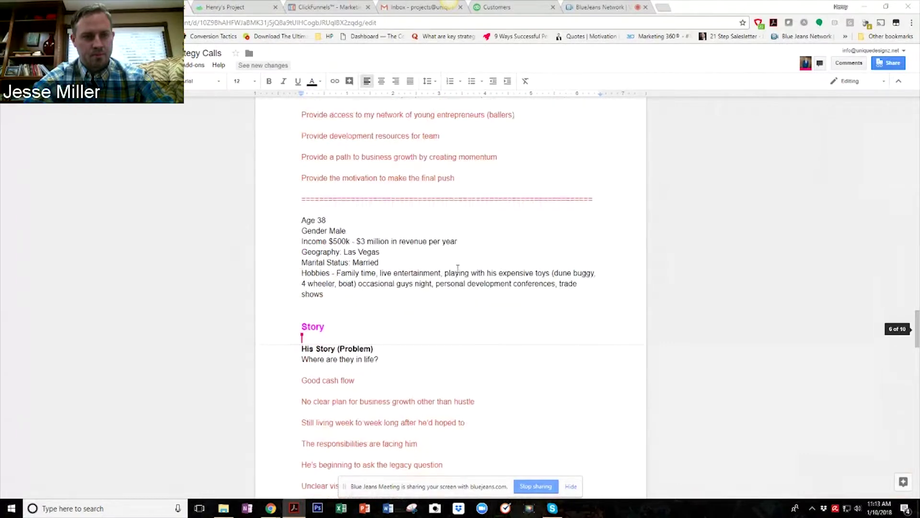
scroll(458, 269, "up", 1)
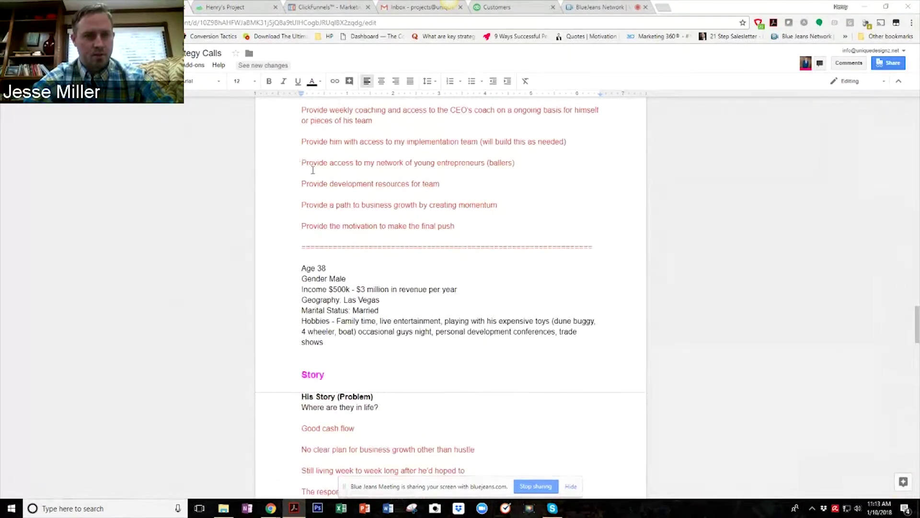
left_click(386, 264)
key("BackSpace")
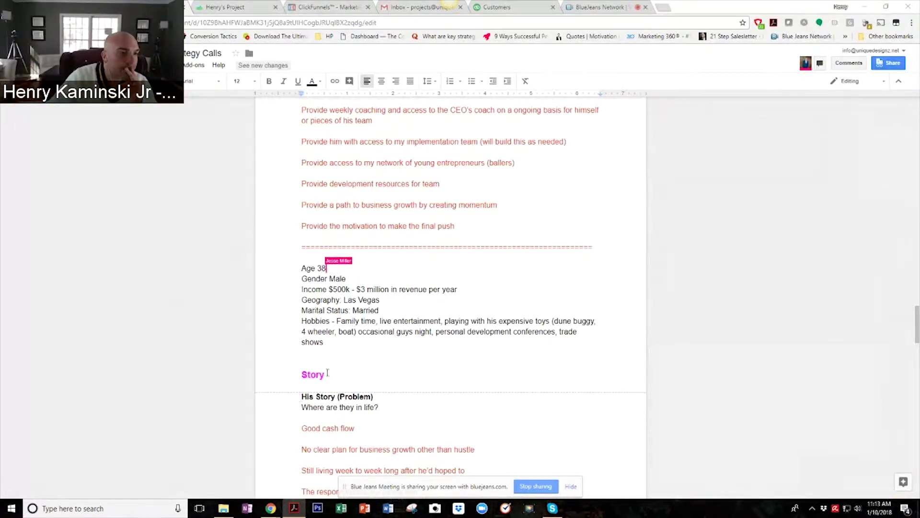
Add a 'Demographic' heading styled like Story above the Age 38 details, with a blank line above.
double_click(313, 374)
right_click(319, 377)
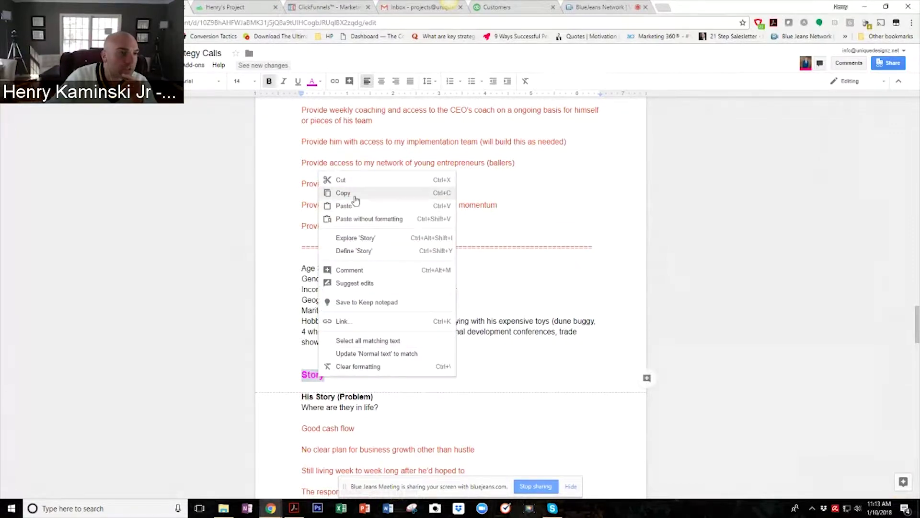
left_click(310, 256)
key("Return")
key("Return")
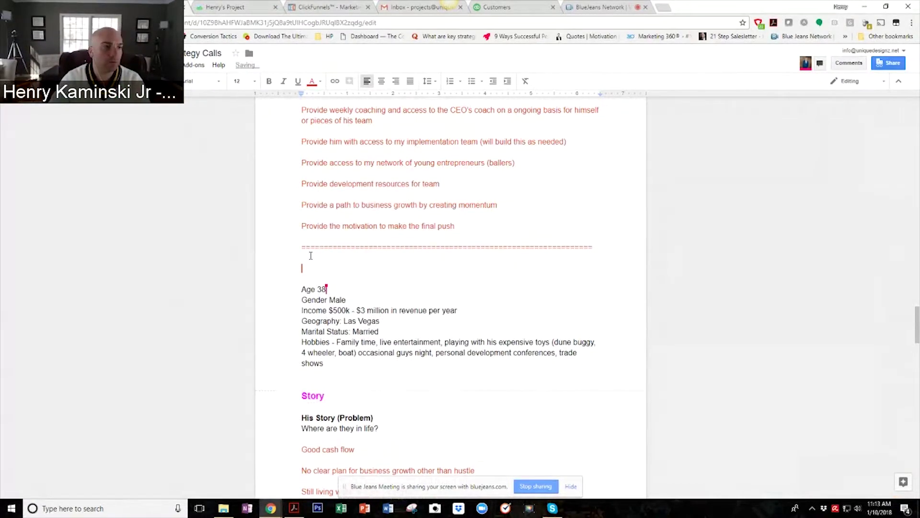
right_click(314, 264)
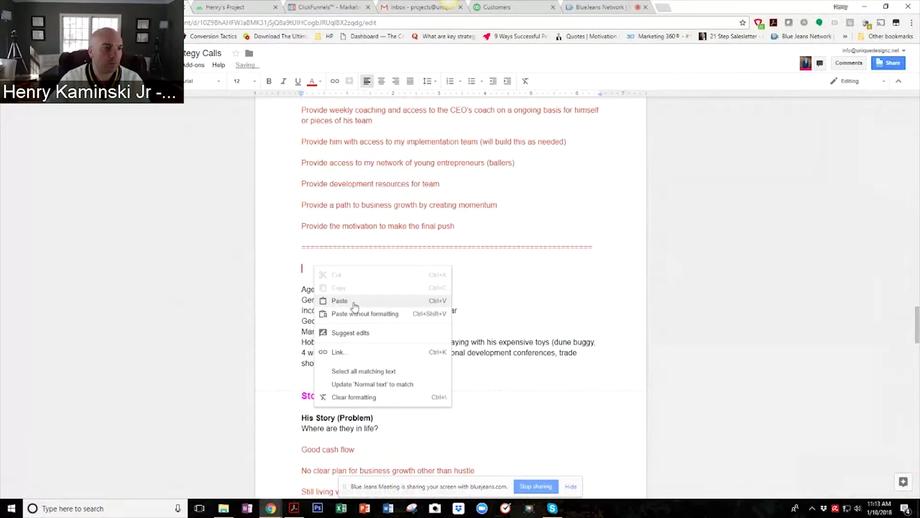
left_click(354, 301)
left_click_drag(328, 269, 279, 269)
type("D")
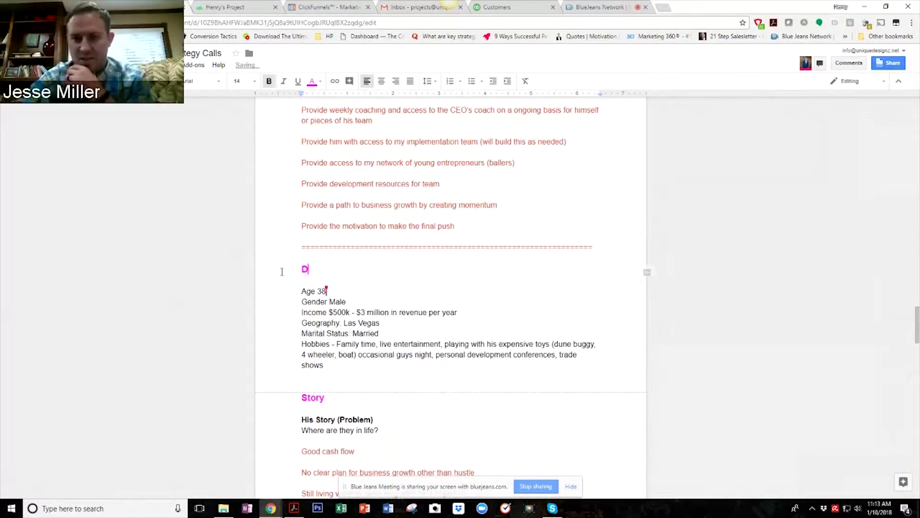
type("emog")
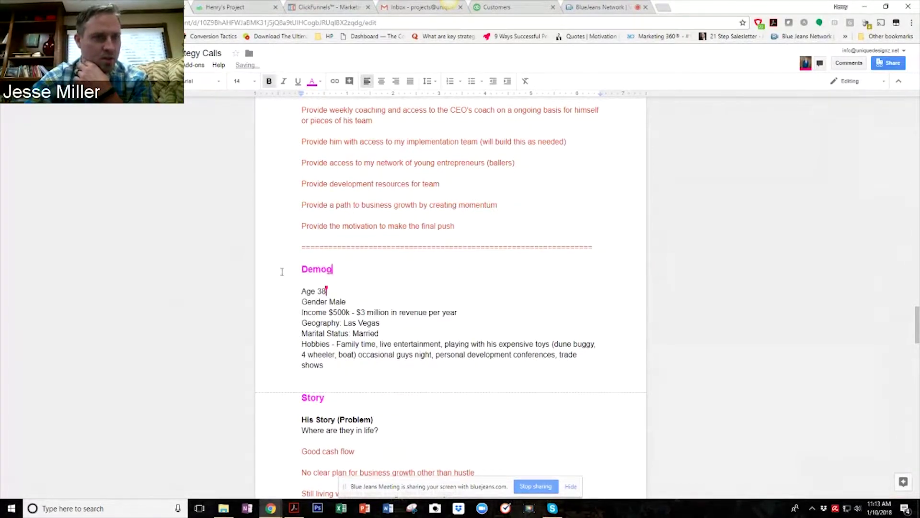
type("raphic")
key("Up")
key("Return")
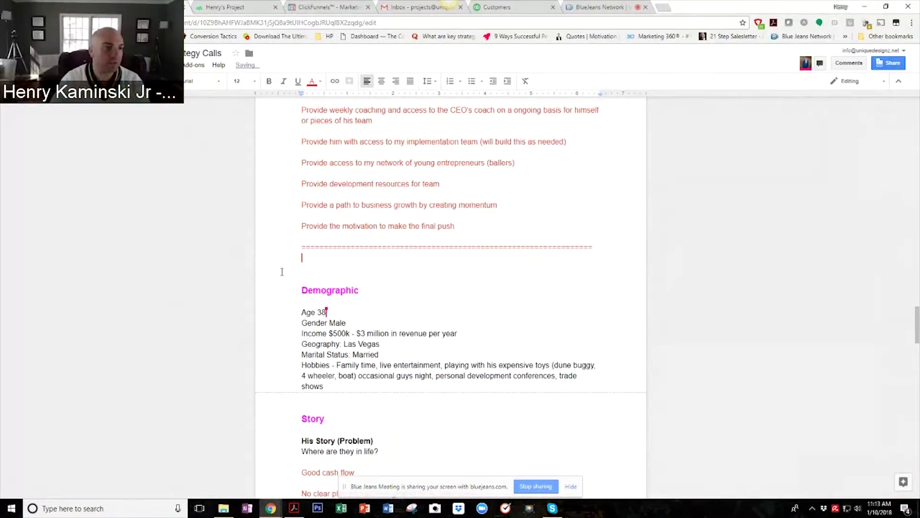
left_click(282, 270)
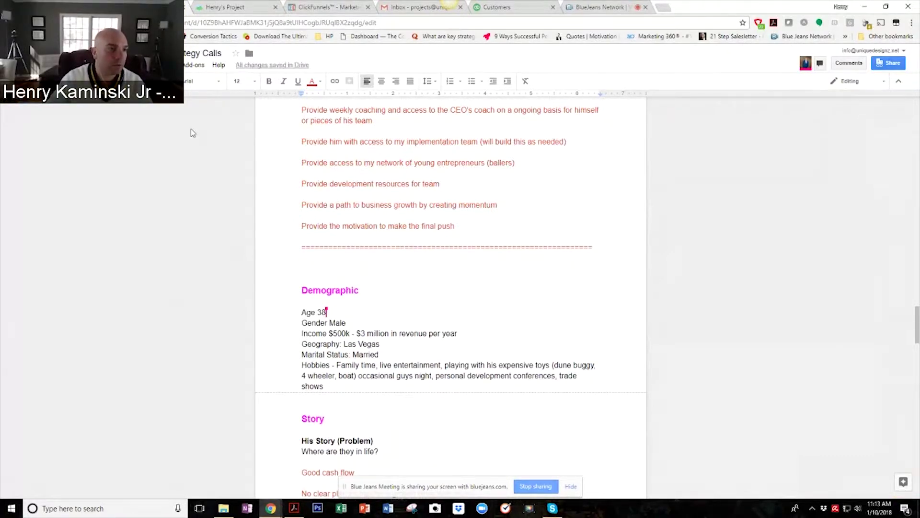
Copy the Customer #2 header above Demographic and change its number to Customer #3.
scroll(505, 199, "down", 20)
scroll(491, 200, "up", 9)
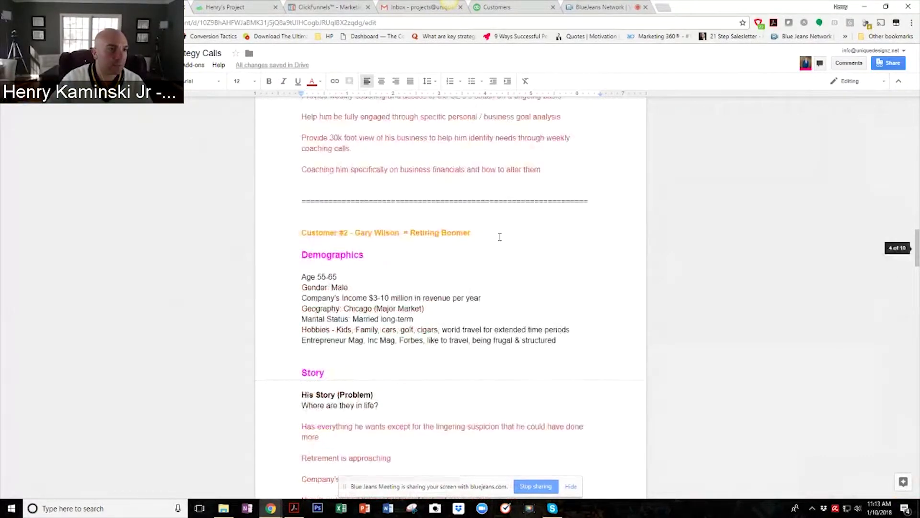
left_click_drag(500, 237, 301, 234)
right_click(320, 233)
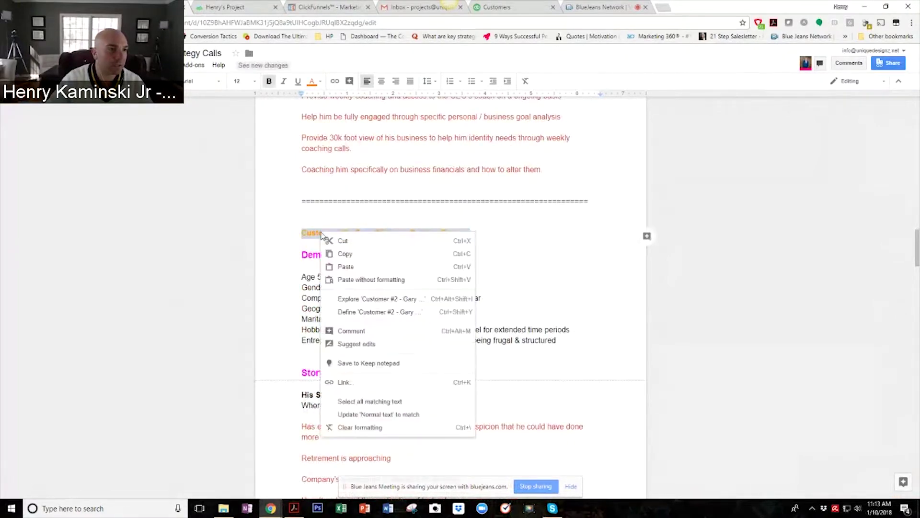
left_click(367, 254)
scroll(393, 263, "down", 15)
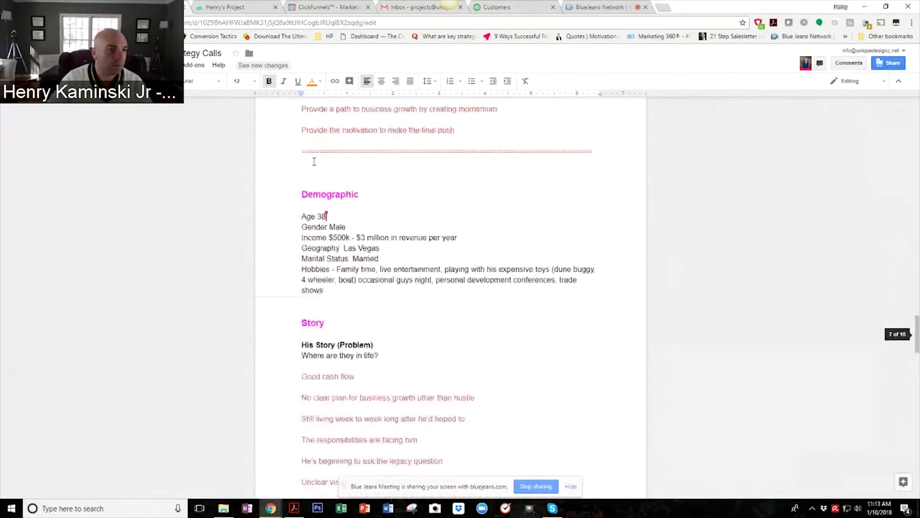
left_click(313, 162)
right_click(330, 173)
left_click(350, 206)
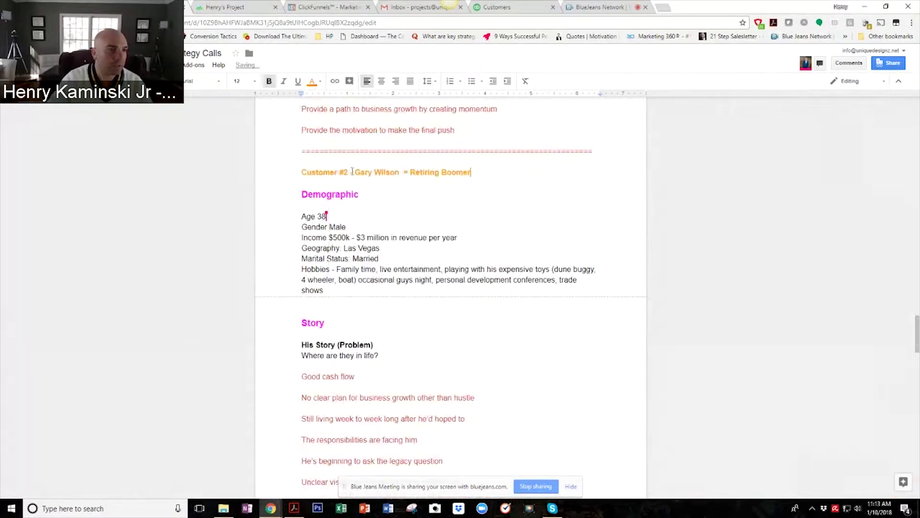
left_click(348, 172)
key("BackSpace")
type("3")
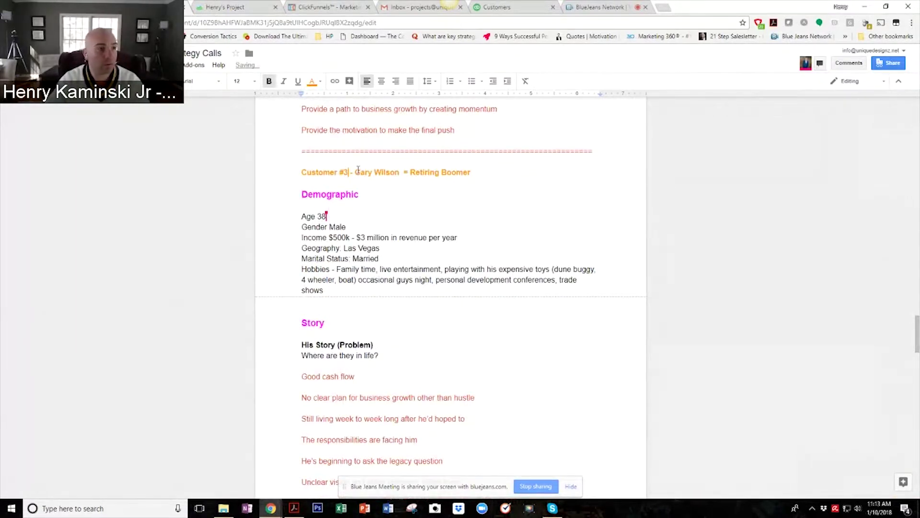
Replace the header's persona name with the new customer's name, correcting the surname's last letter.
left_click_drag(355, 171, 400, 170)
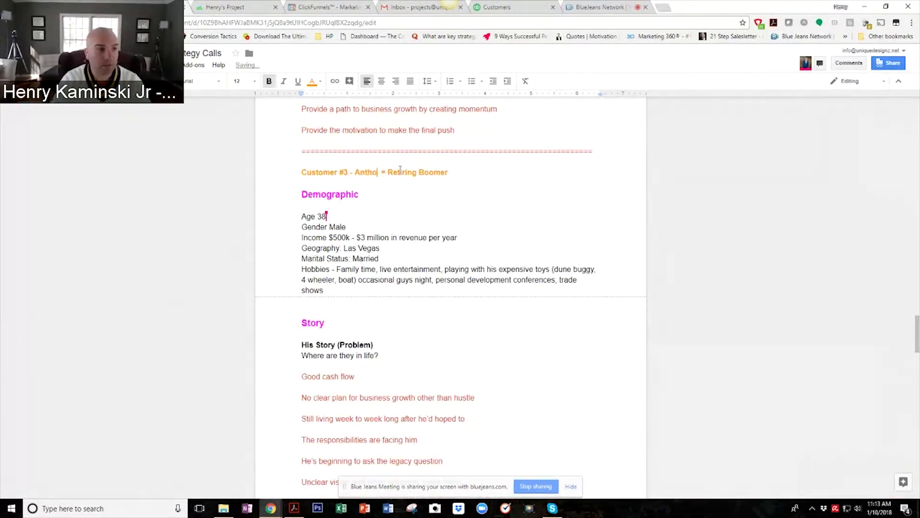
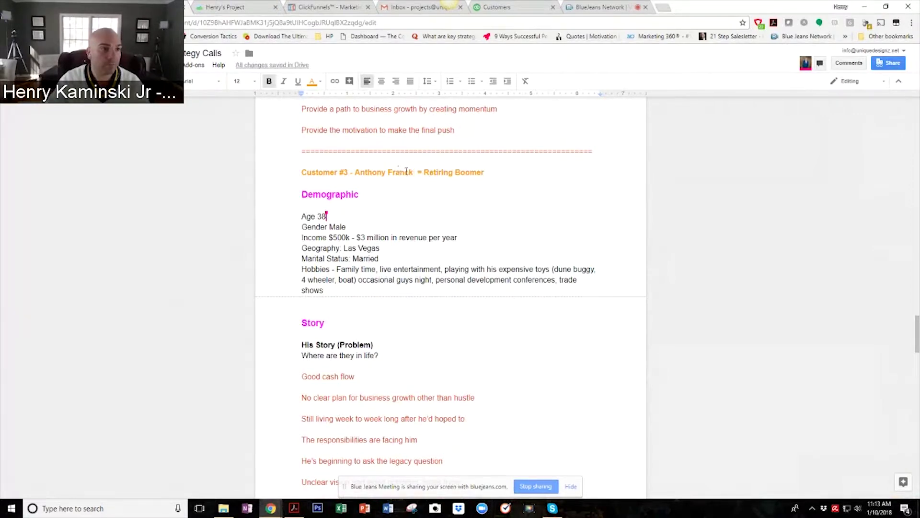
left_click_drag(409, 172, 414, 172)
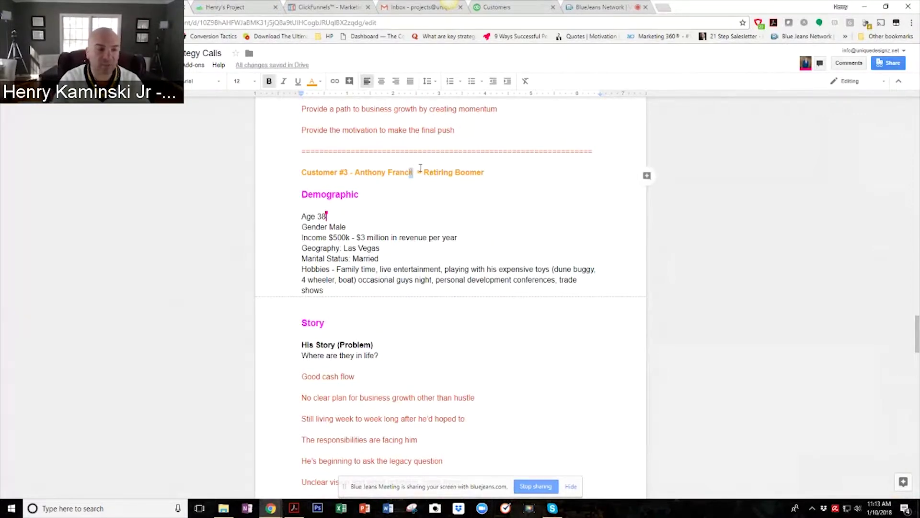
type("o")
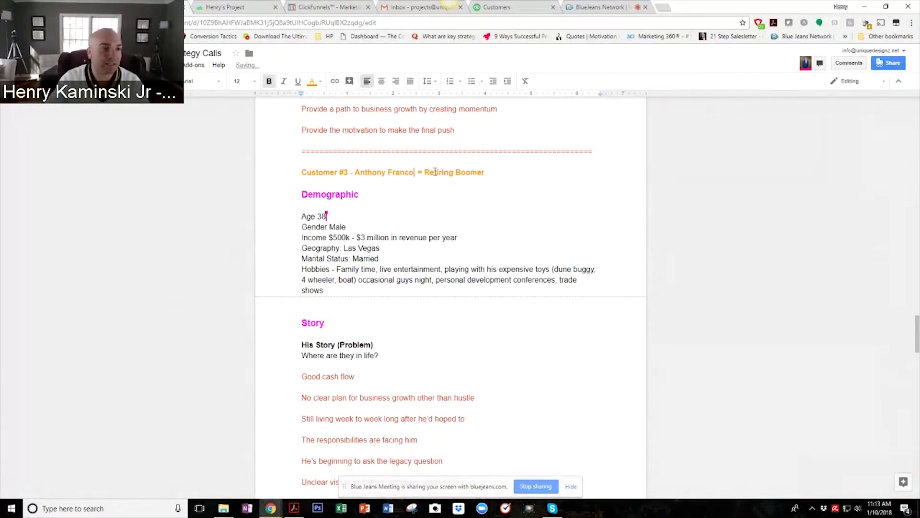
Replace the Retiring Boomer label with 'The Artisan', fixing the 'The Artist' typo.
left_click_drag(424, 172, 503, 167)
left_click(456, 173)
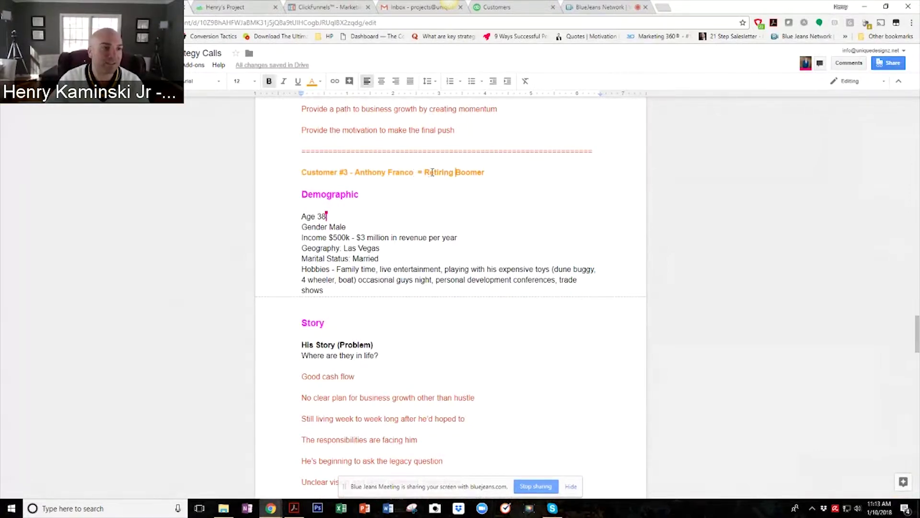
left_click_drag(425, 172, 497, 170)
type("The")
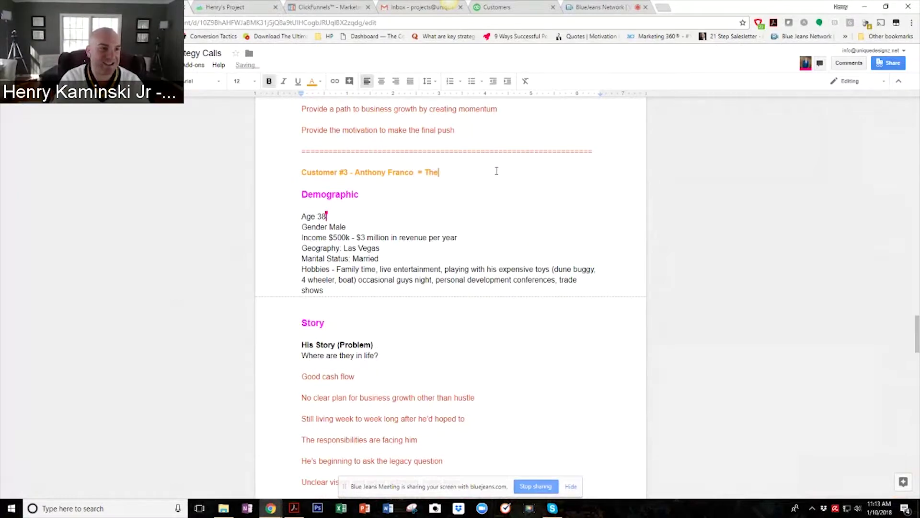
type(" Artist")
key("BackSpace")
key("BackSpace")
key("BackSpace")
key("BackSpace")
type("tisan")
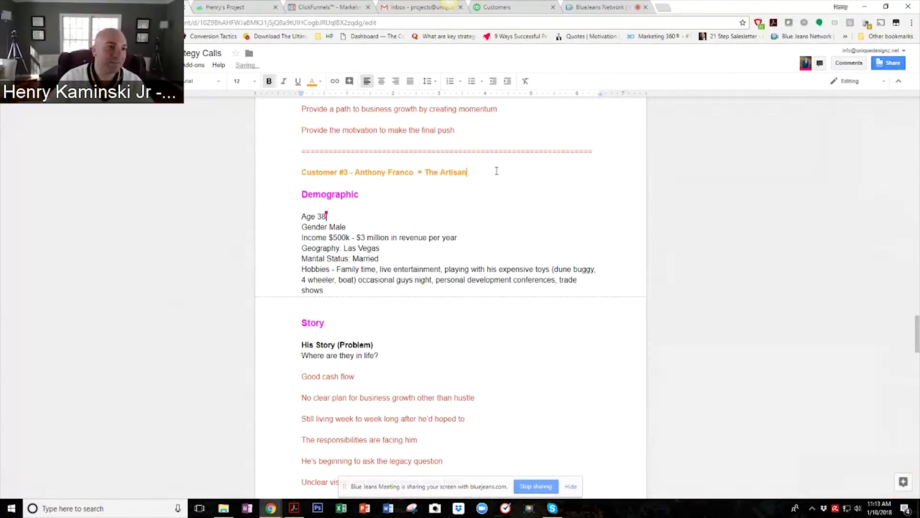
left_click(408, 206)
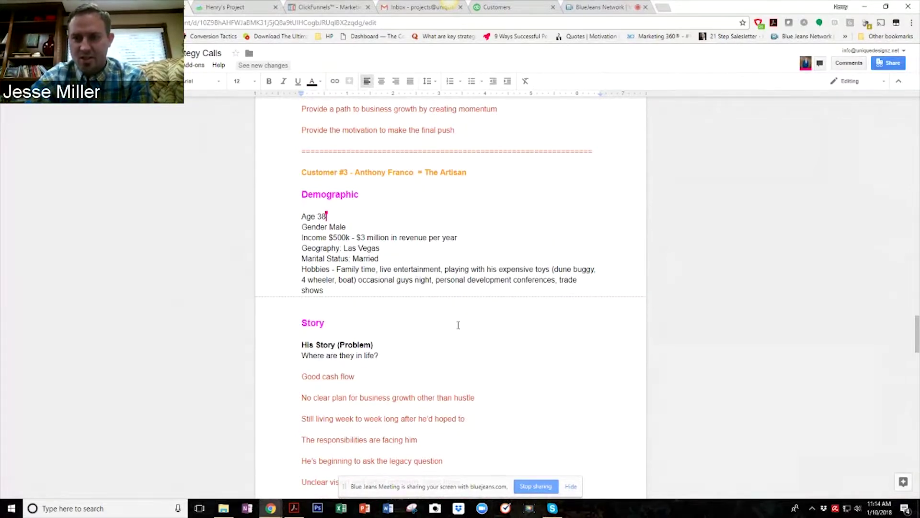
scroll(458, 325, "down", 2)
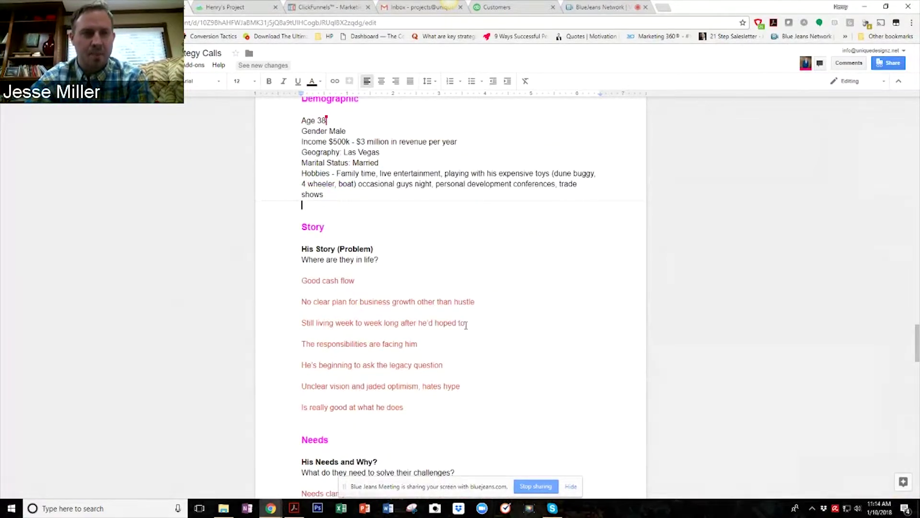
scroll(465, 325, "up", 2)
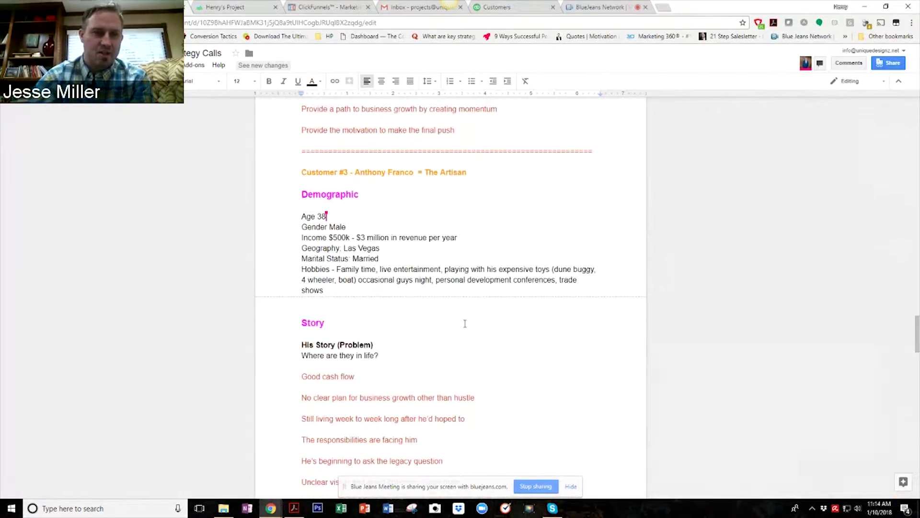
Scroll down through the Customer #3 persona to its Story and Needs sections.
scroll(465, 323, "down", 1)
scroll(464, 324, "down", 1)
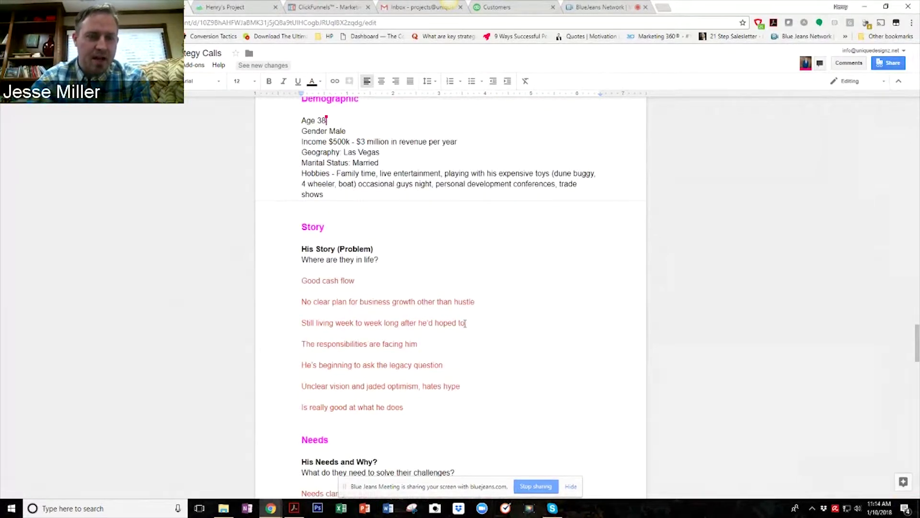
scroll(464, 322, "down", 2)
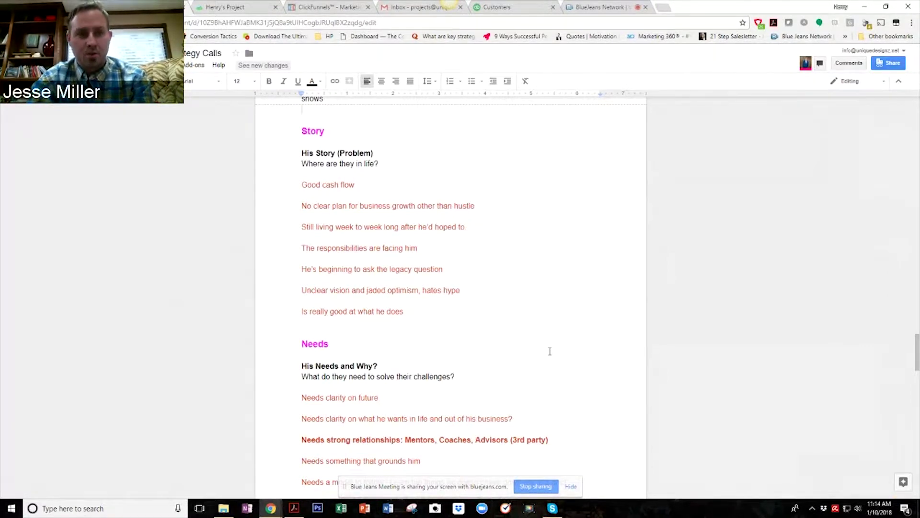
scroll(550, 352, "down", 1)
scroll(550, 350, "down", 1)
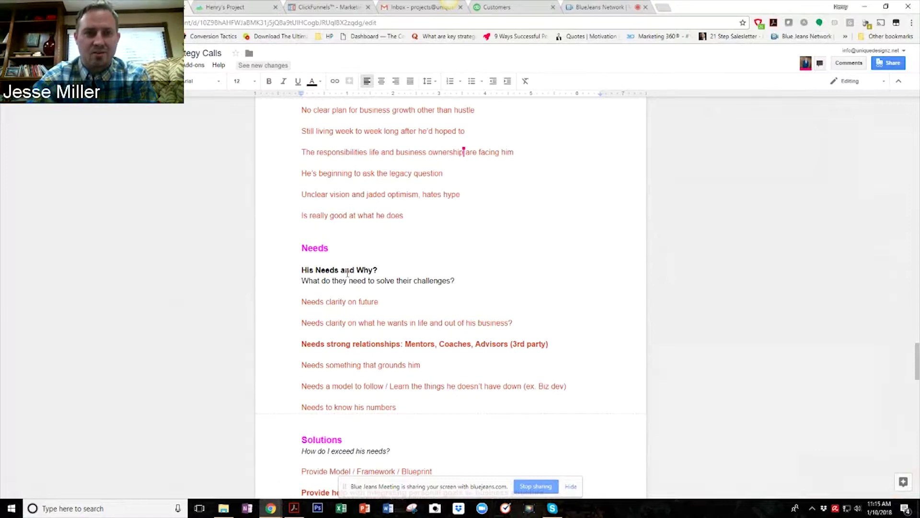
scroll(397, 407, "down", 3)
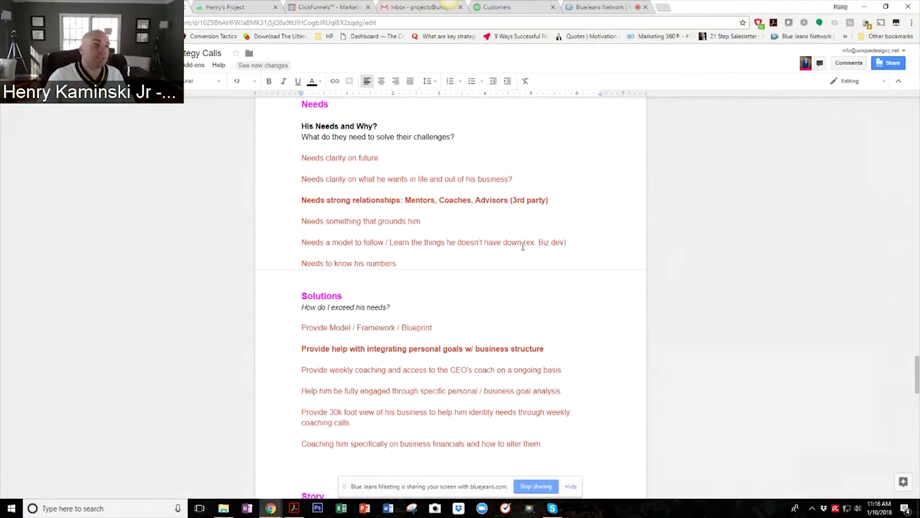
Scroll around the Needs list to locate the 'Needs something that grounds him' item.
scroll(524, 245, "up", 3)
scroll(508, 251, "down", 1)
scroll(508, 251, "up", 1)
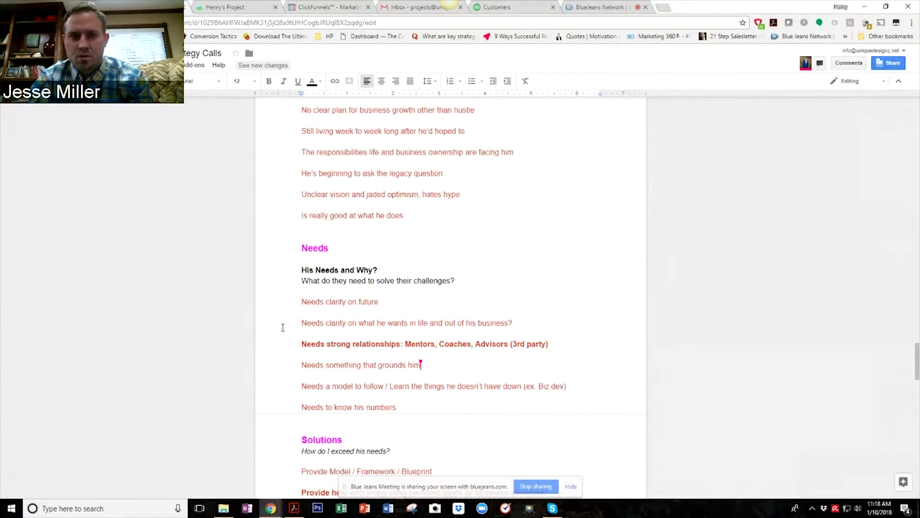
Reword 'Needs something that grounds him' as 'Needs better self awareness', fixing the 'bmore' typo.
key("BackSpace")
key("BackSpace")
key("BackSpace")
key("BackSpace")
key("BackSpace")
key("BackSpace")
key("BackSpace")
key("BackSpace")
key("BackSpace")
key("BackSpace")
key("BackSpace")
key("BackSpace")
key("BackSpace")
key("BackSpace")
key("BackSpace")
key("BackSpace")
key("BackSpace")
key("BackSpace")
key("BackSpace")
key("BackSpace")
key("BackSpace")
key("BackSpace")
key("BackSpace")
key("BackSpace")
key("BackSpace")
key("BackSpace")
key("BackSpace")
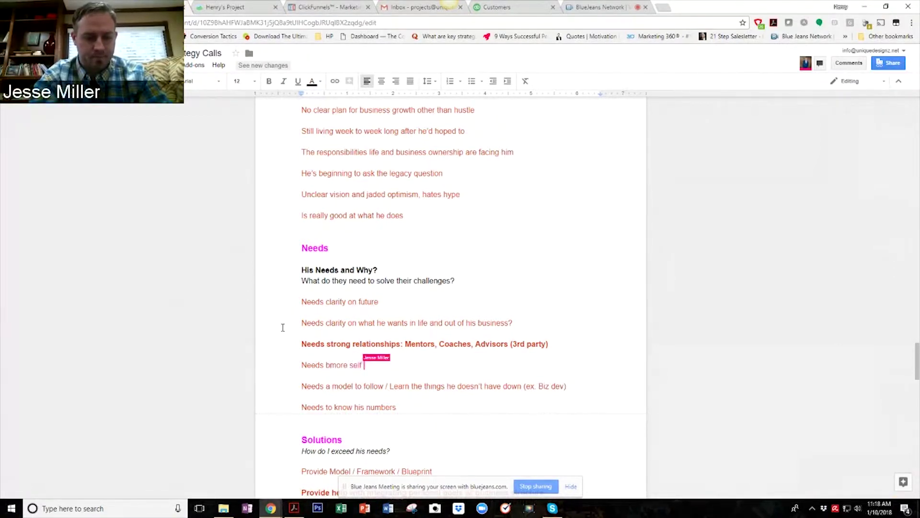
left_click_drag(301, 356, 343, 363)
double_click(342, 363)
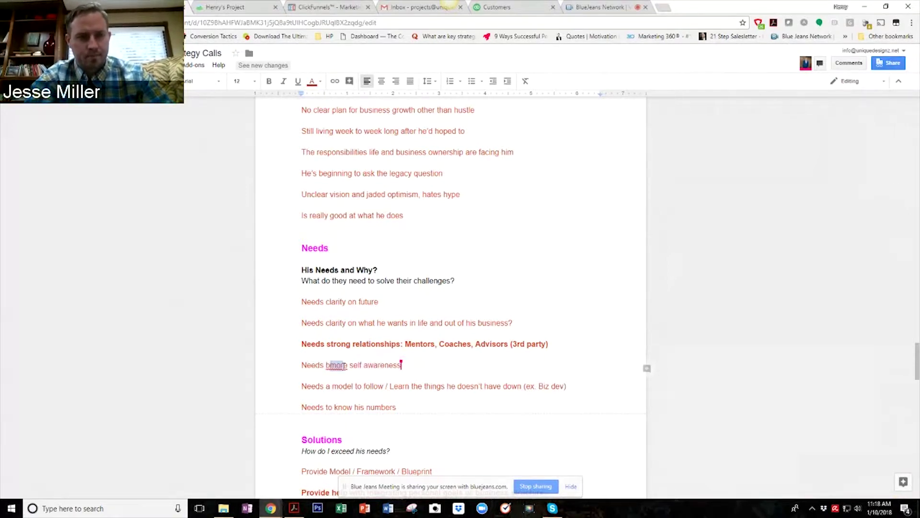
type("more")
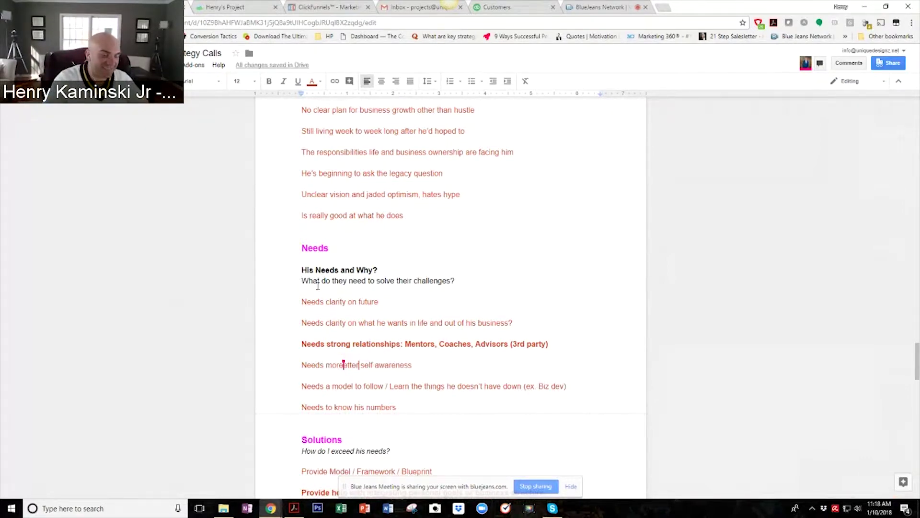
key("BackSpace")
key("BackSpace")
key("BackSpace")
key("BackSpace")
key("BackSpace")
key("BackSpace")
key("BackSpace")
key("BackSpace")
key("BackSpace")
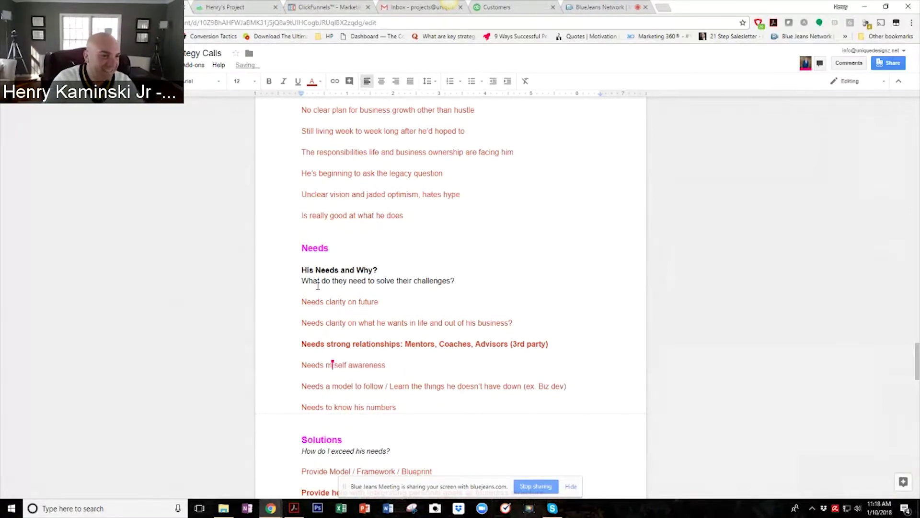
type("better")
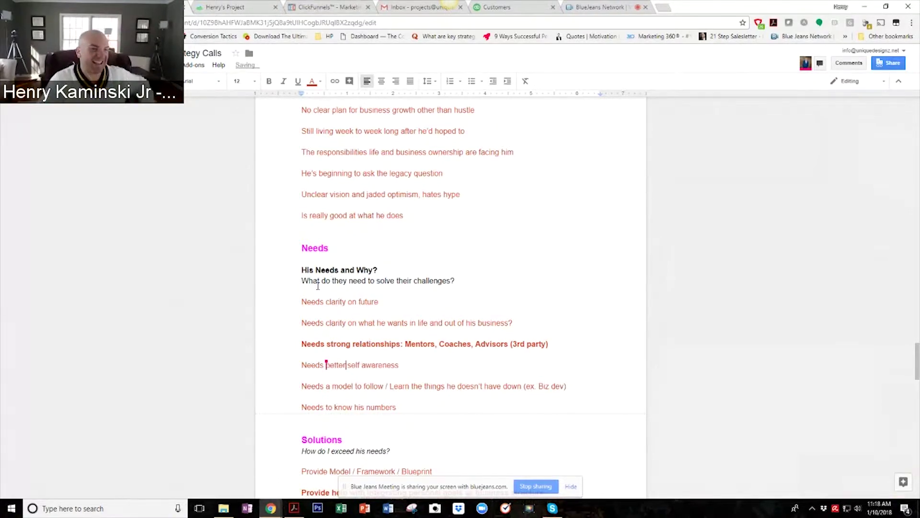
double_click(439, 368)
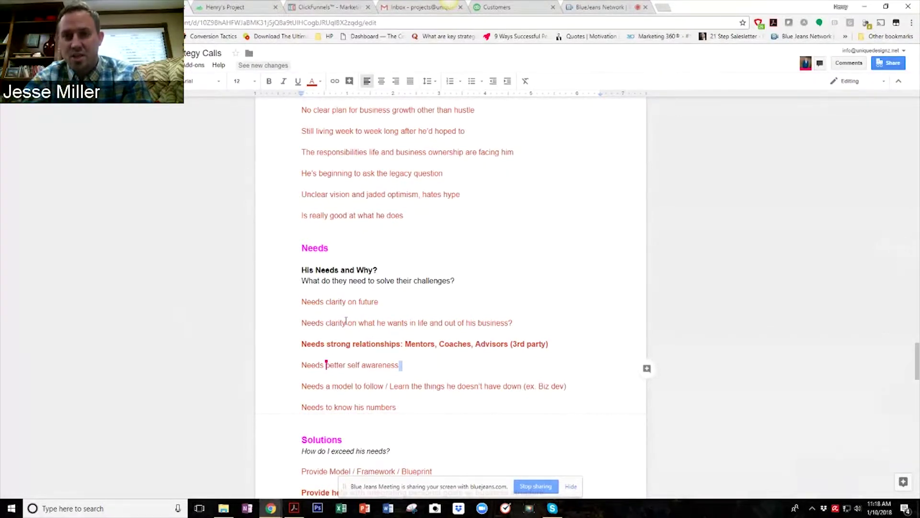
scroll(352, 323, "down", 2)
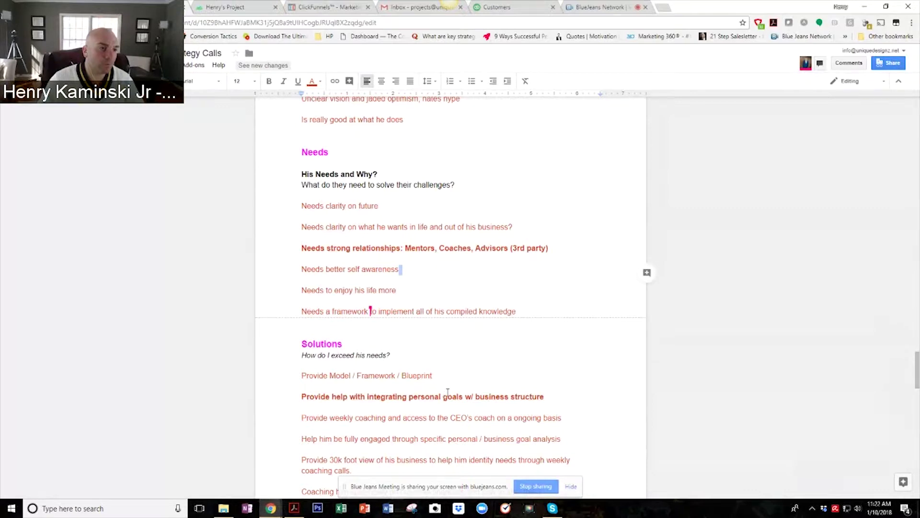
scroll(443, 393, "down", 3)
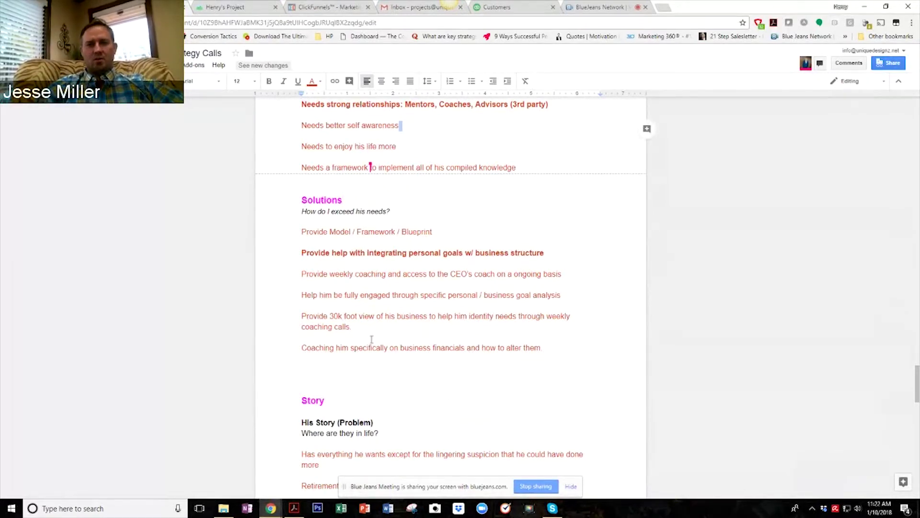
scroll(371, 339, "up", 1)
scroll(371, 339, "up", 1)
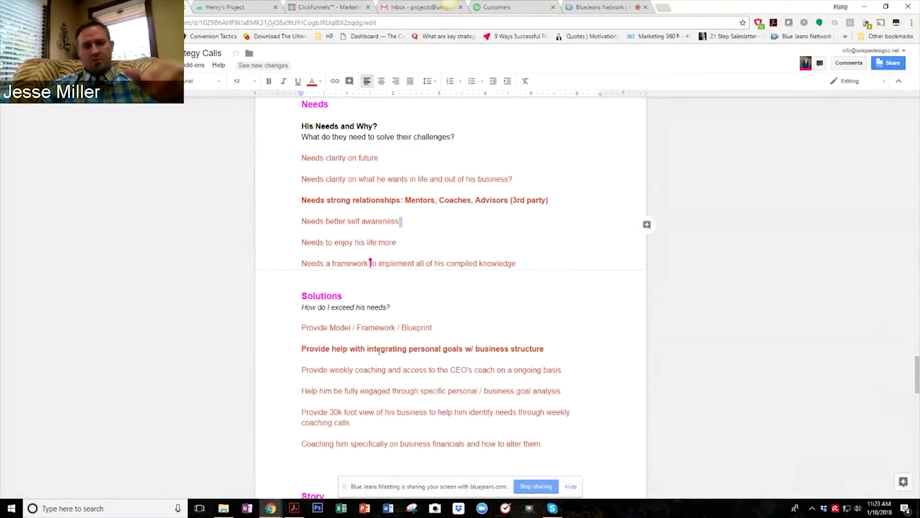
Select the leftover duplicate Story heading down through the last duplicate Solutions line.
scroll(373, 342, "down", 3)
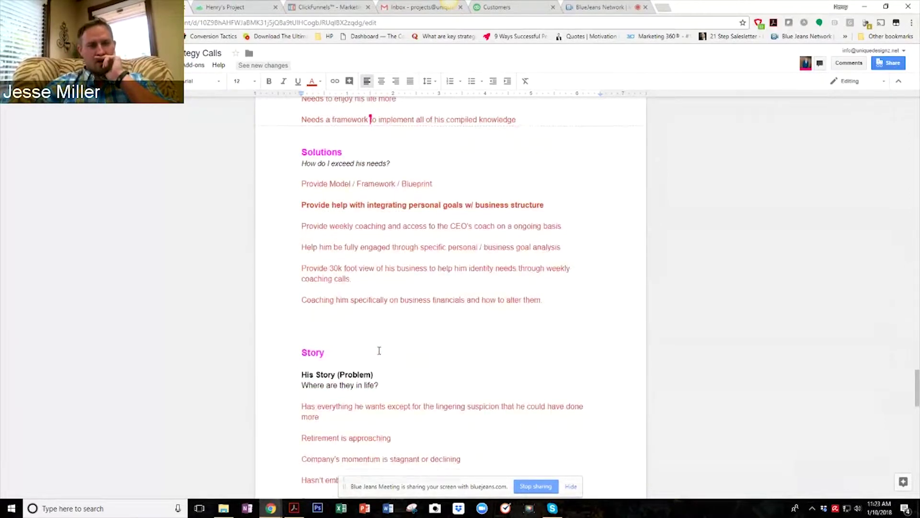
scroll(379, 351, "down", 6)
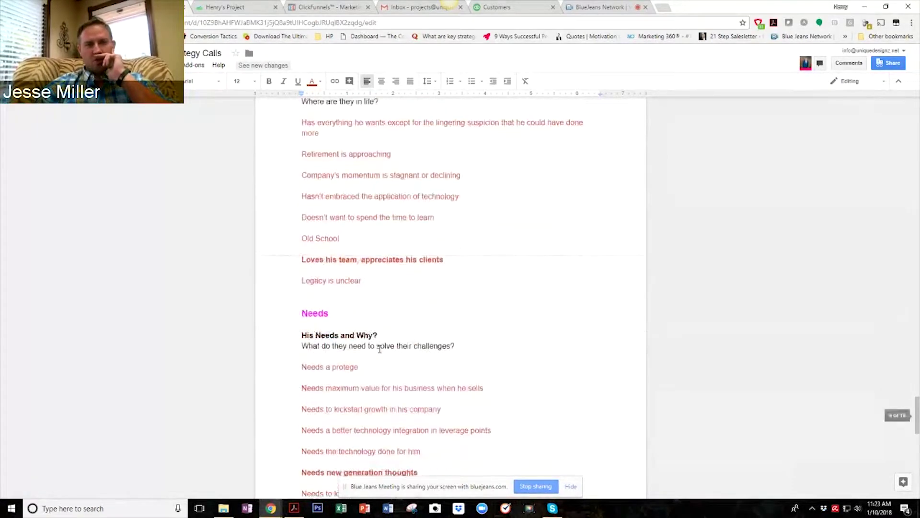
scroll(379, 349, "down", 4)
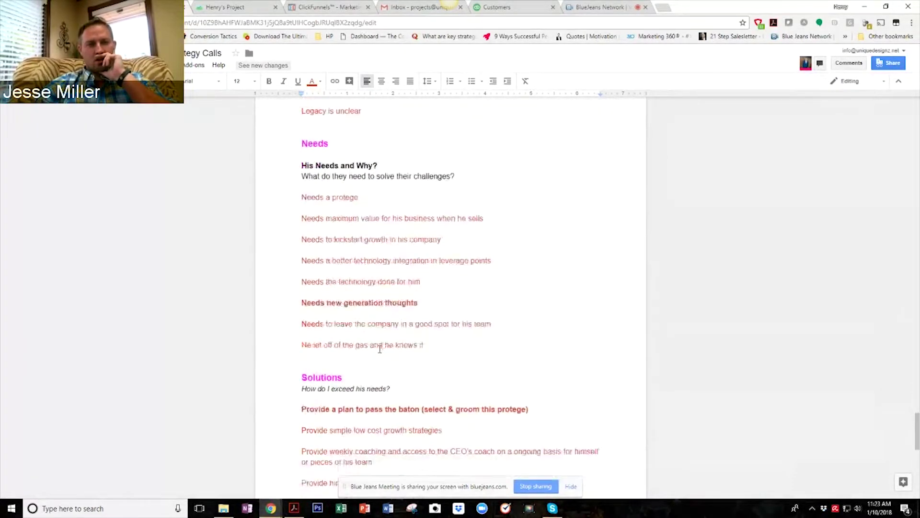
scroll(380, 349, "down", 6)
scroll(380, 349, "up", 2)
scroll(380, 349, "up", 15)
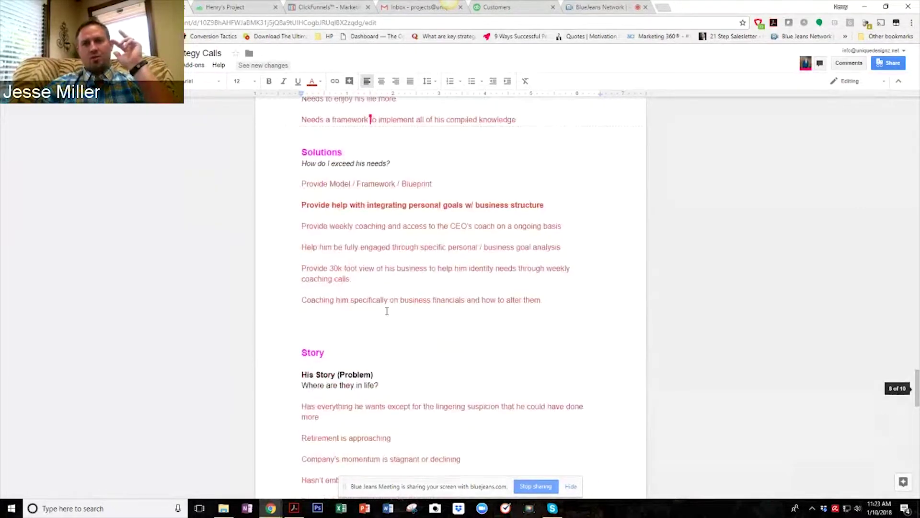
scroll(386, 311, "up", 2)
scroll(453, 367, "down", 3)
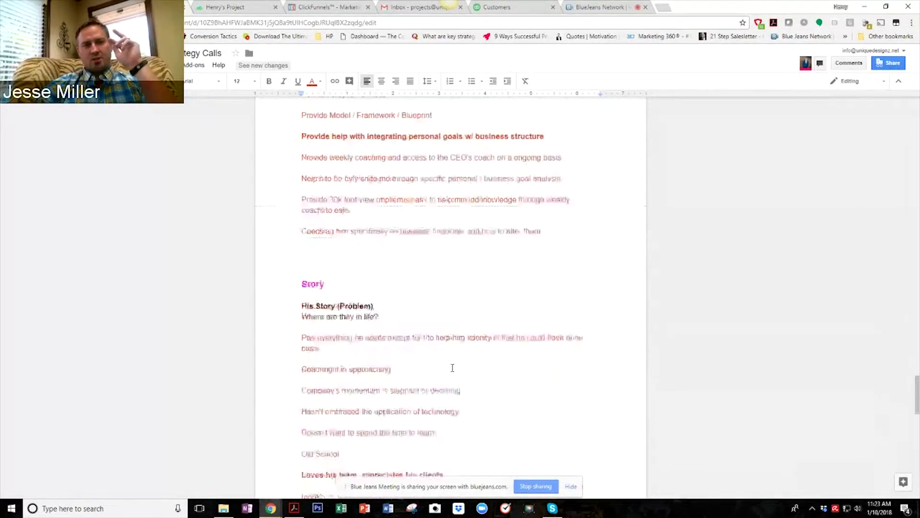
scroll(453, 368, "down", 2)
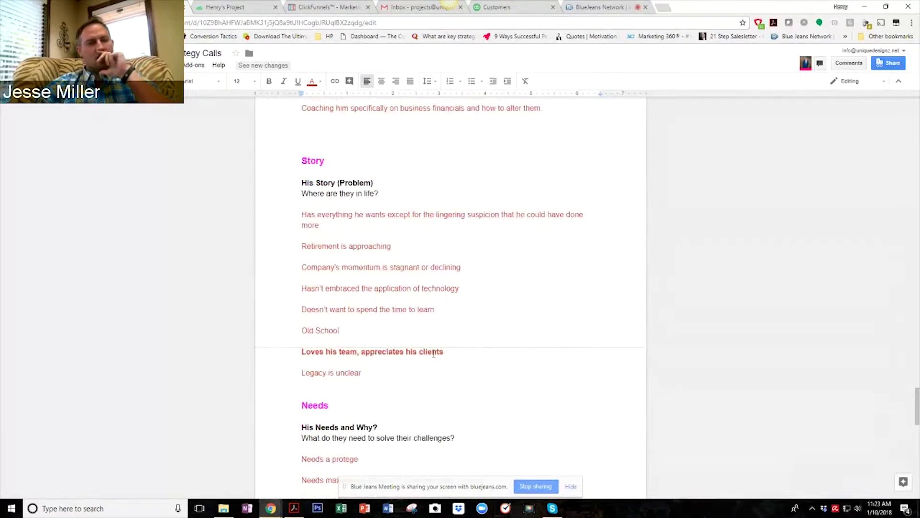
scroll(441, 315, "up", 2)
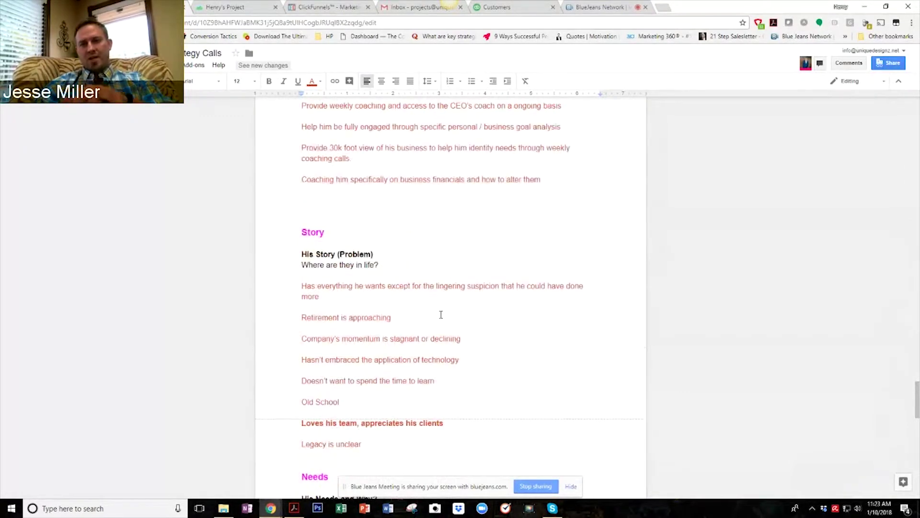
scroll(440, 315, "up", 4)
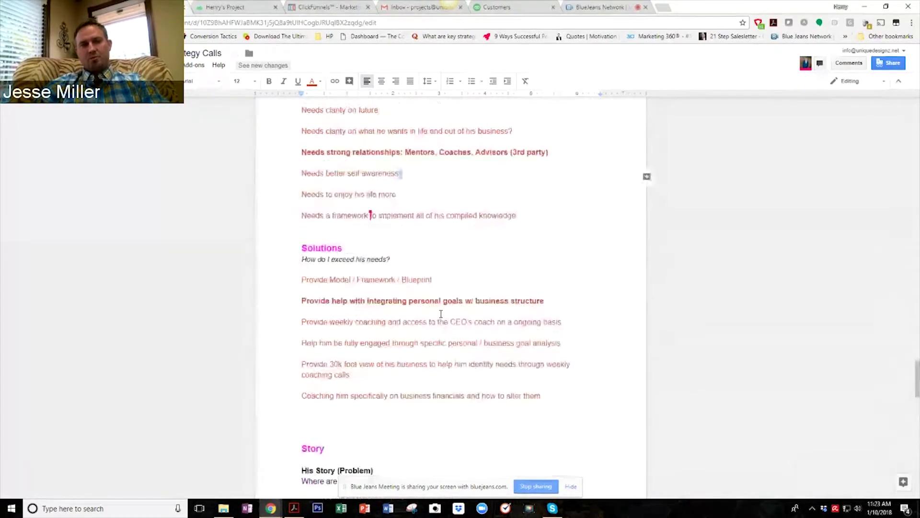
scroll(443, 311, "up", 1)
scroll(445, 306, "up", 5)
scroll(446, 306, "up", 3)
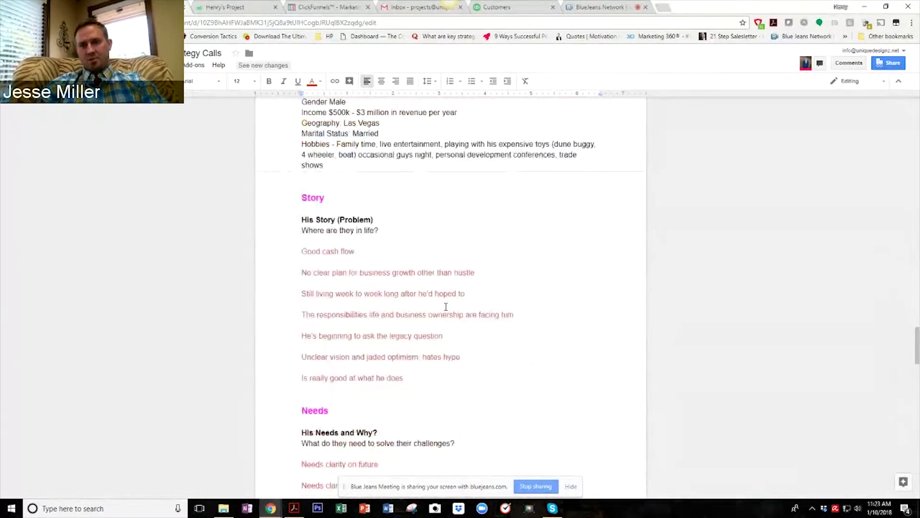
scroll(446, 307, "down", 3)
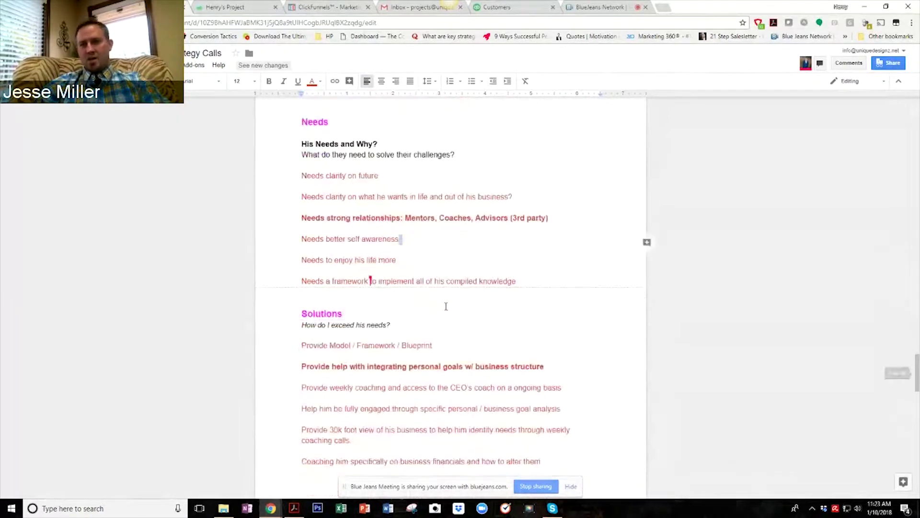
scroll(445, 307, "down", 1)
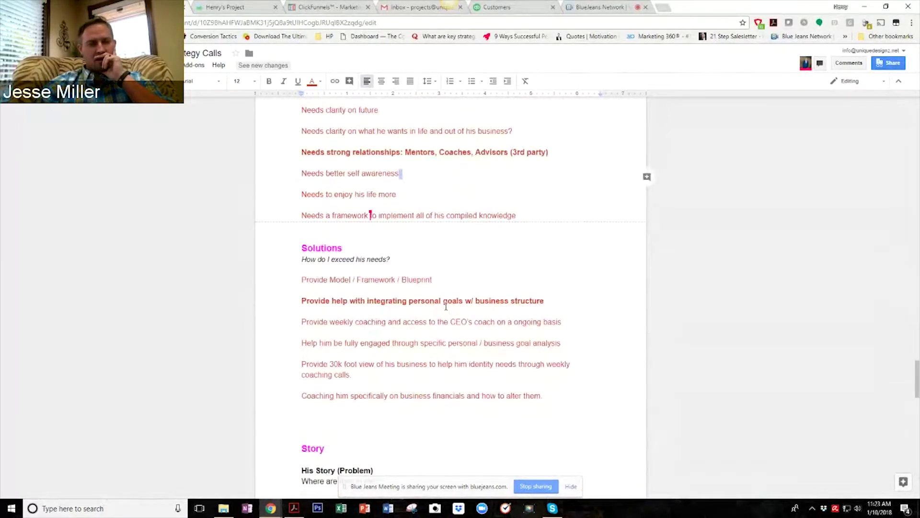
scroll(443, 303, "up", 3)
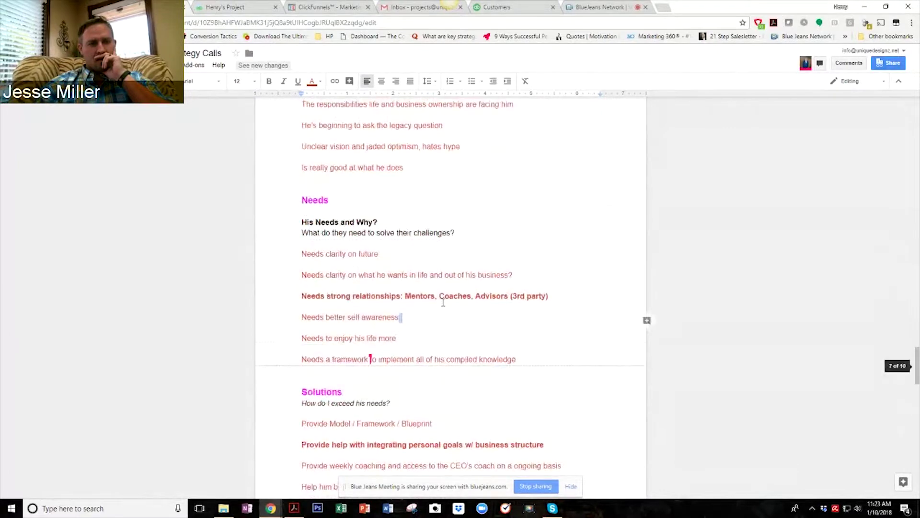
scroll(444, 303, "down", 6)
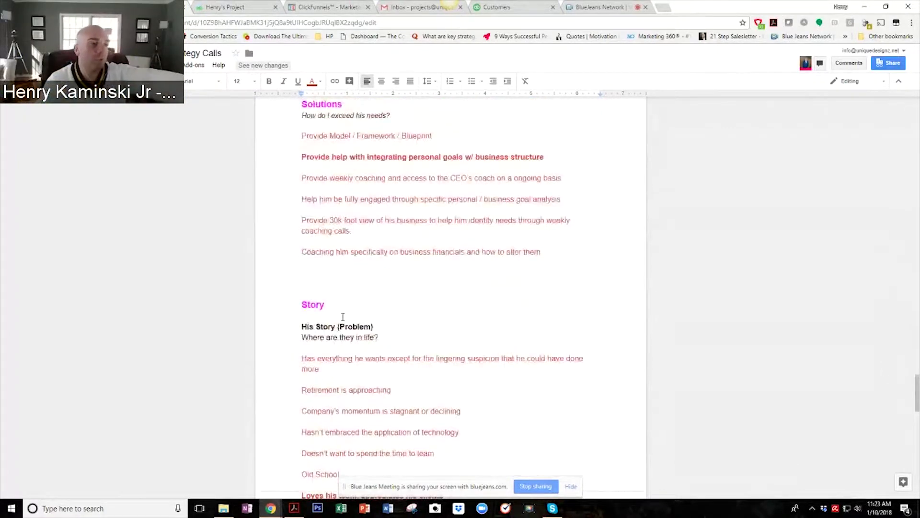
scroll(365, 312, "down", 2)
scroll(404, 258, "down", 2)
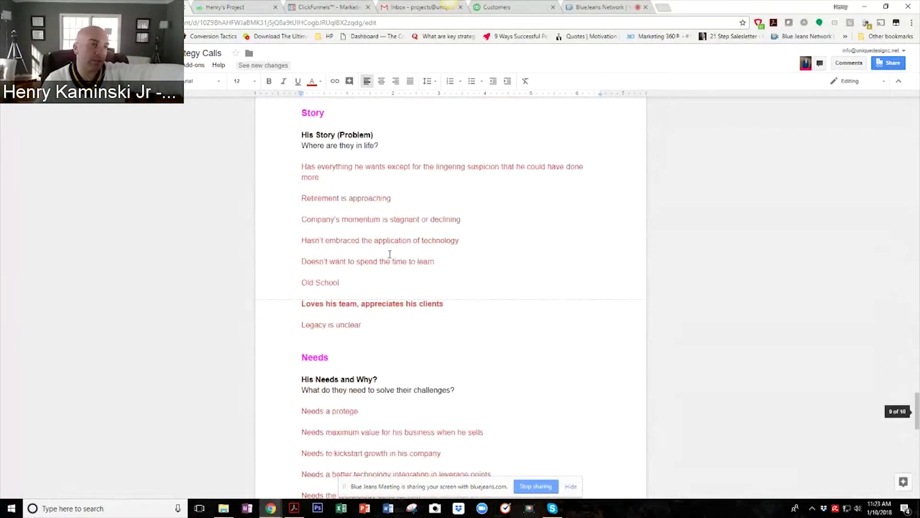
left_click_drag(299, 114, 550, 390)
scroll(550, 384, "down", 8)
scroll(551, 387, "down", 1)
scroll(547, 383, "up", 5)
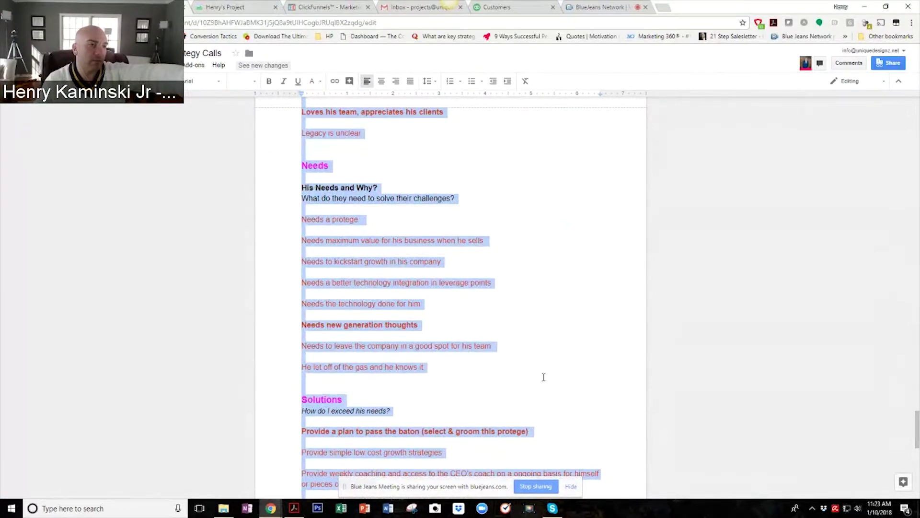
Delete the selected duplicate Story, Needs and Solutions block.
scroll(543, 378, "up", 7)
key("BackSpace")
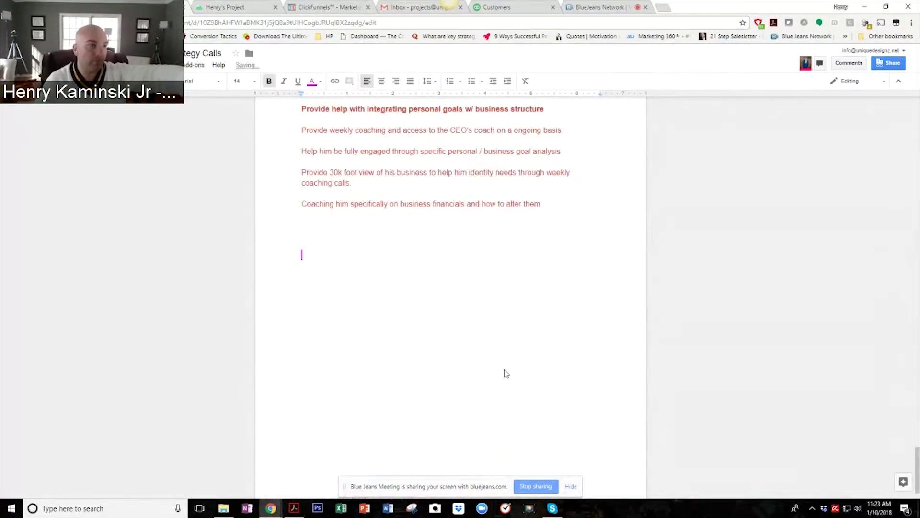
scroll(504, 369, "up", 7)
scroll(471, 368, "up", 5)
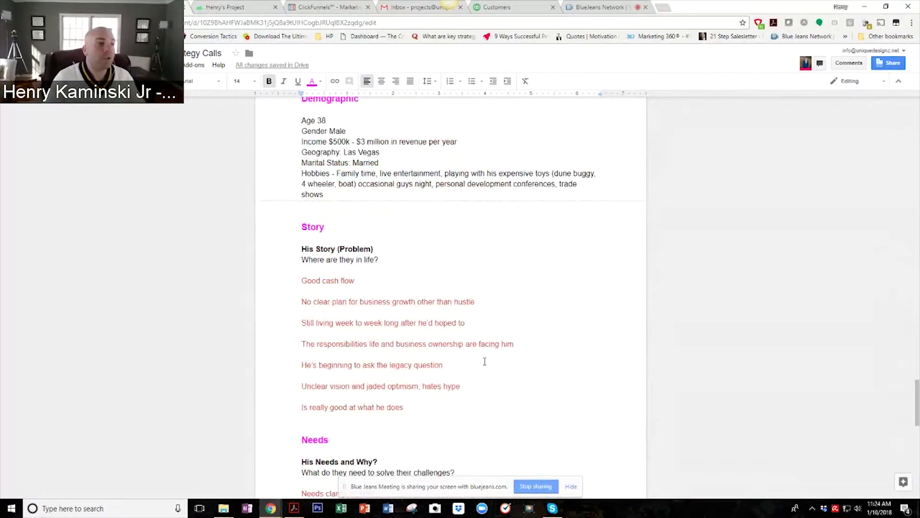
Highlight the whole Artisan's Solutions list ending with financial coaching.
scroll(482, 362, "down", 7)
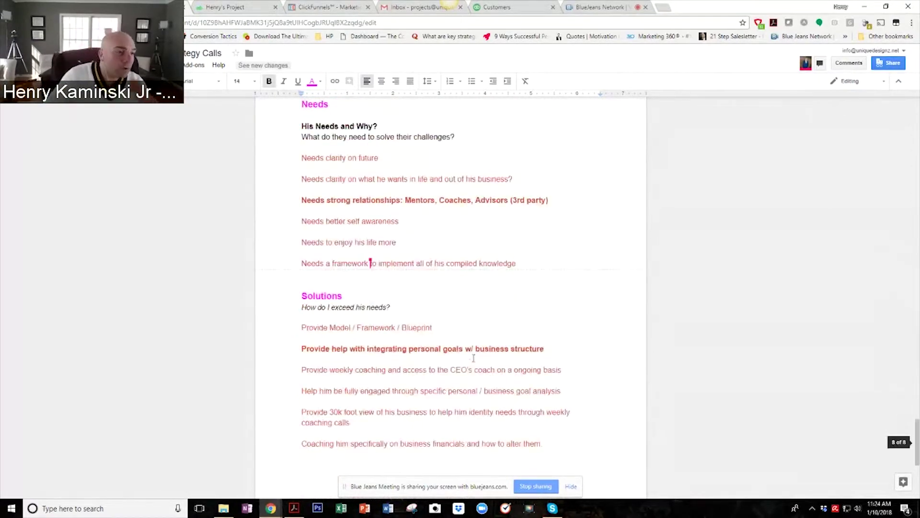
scroll(472, 355, "down", 2)
left_click_drag(295, 235, 561, 359)
Place the cursor on the empty line below the Solutions list.
left_click(397, 387)
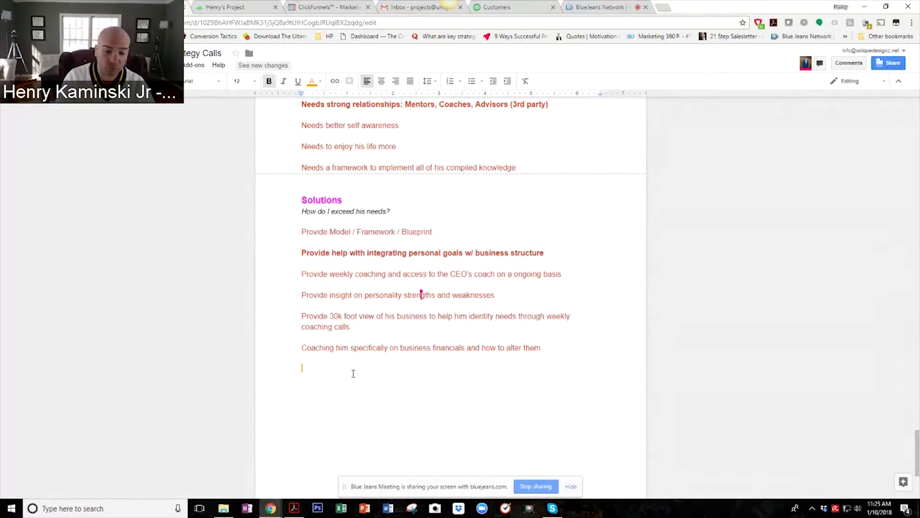
Add a 'Love / Hate Listing' heading and make it blue at font size 24.
type("Love / Hate ")
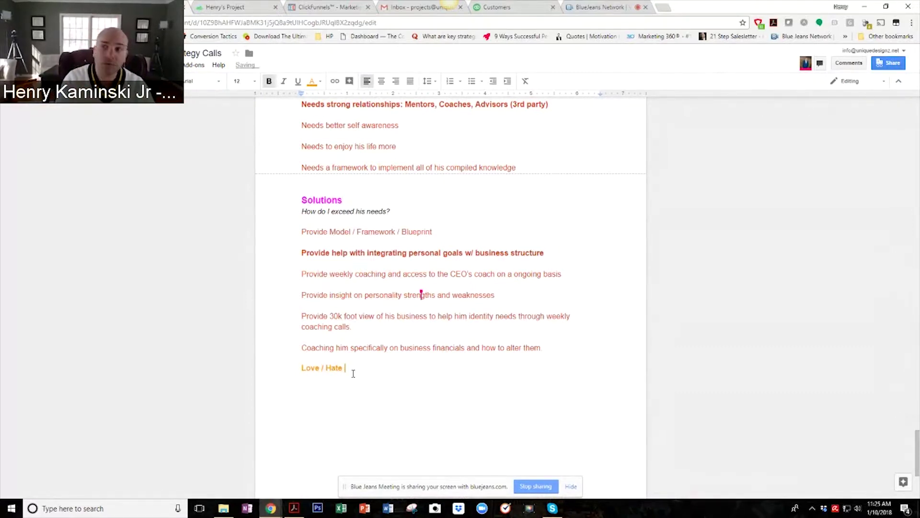
type("Listing")
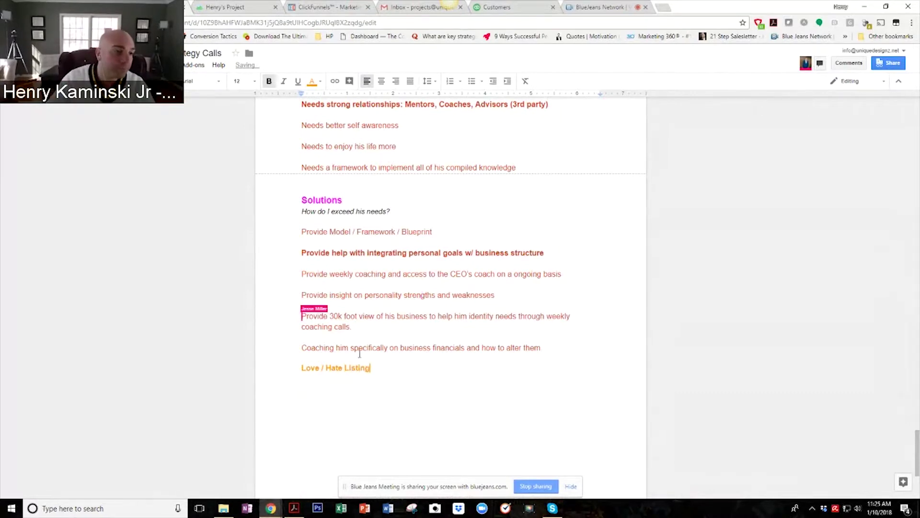
left_click_drag(379, 369, 230, 374)
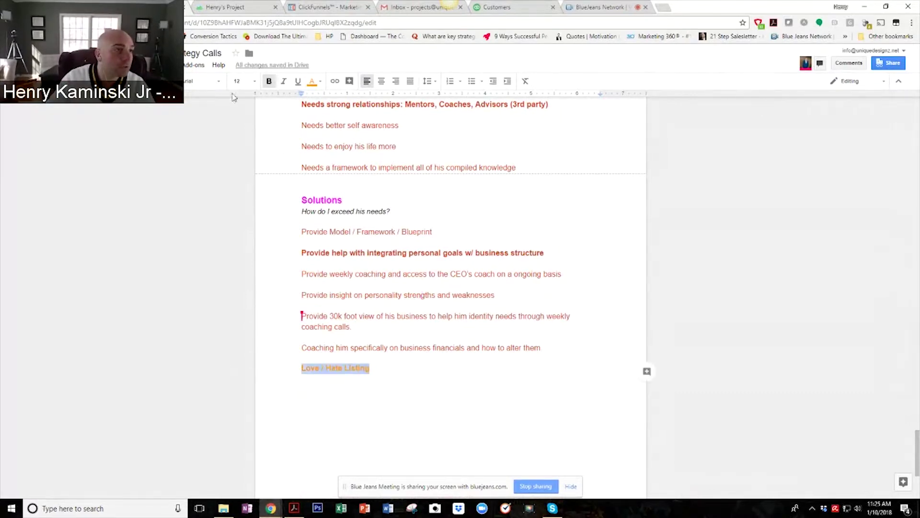
left_click(313, 81)
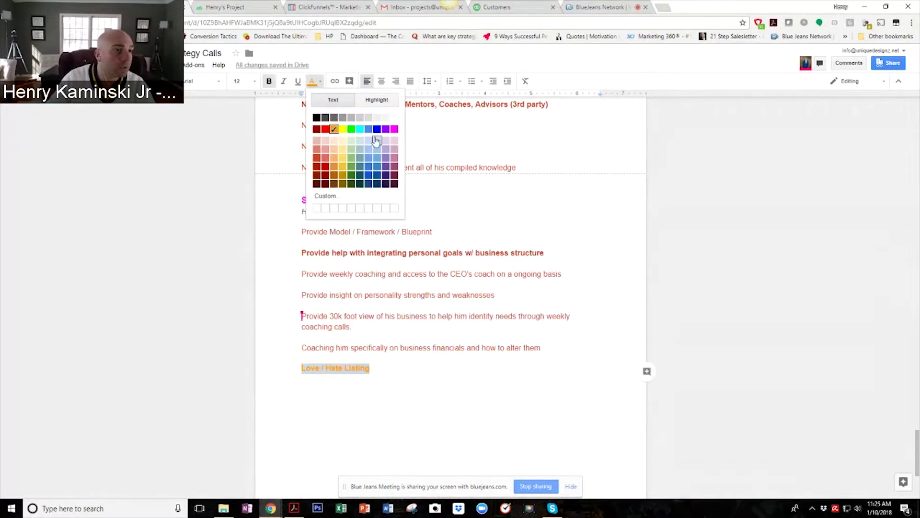
left_click(376, 129)
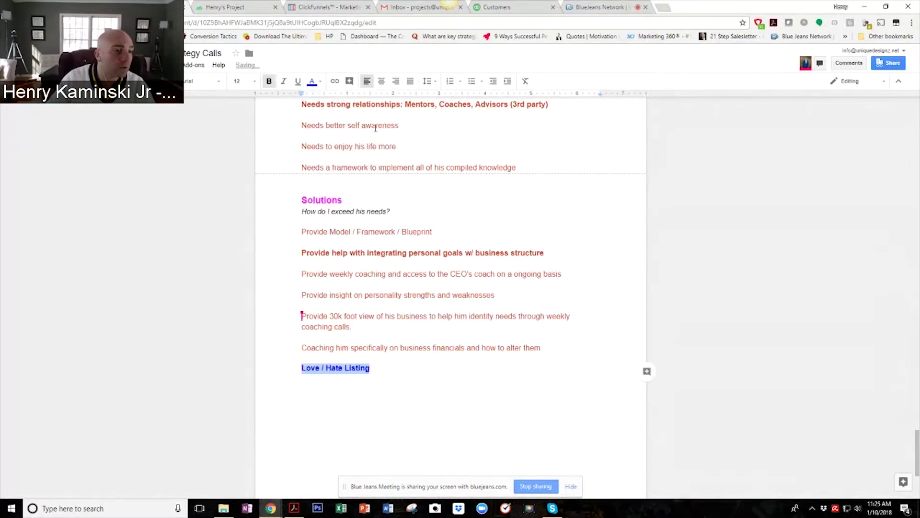
left_click(258, 85)
left_click(245, 175)
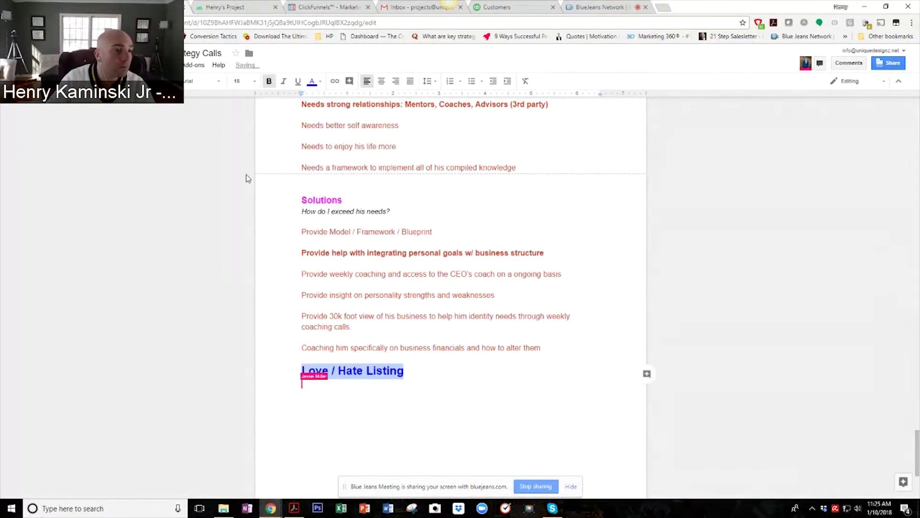
left_click(257, 82)
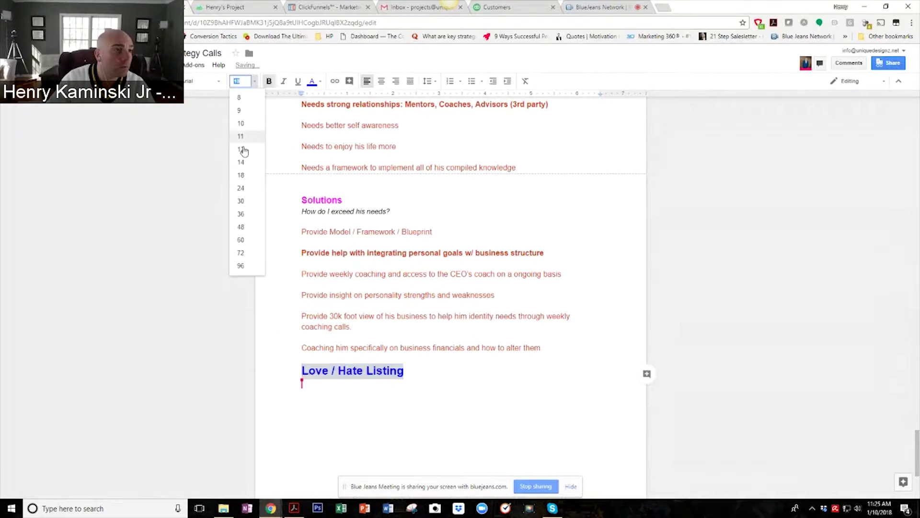
left_click(244, 187)
left_click(356, 398)
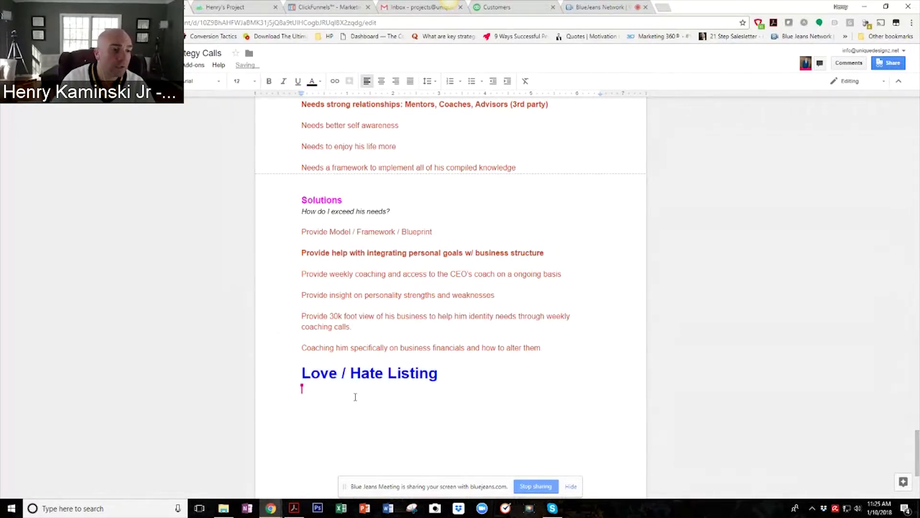
Type 'Things We Love' below the heading and start a new line beneath it.
type("Love L")
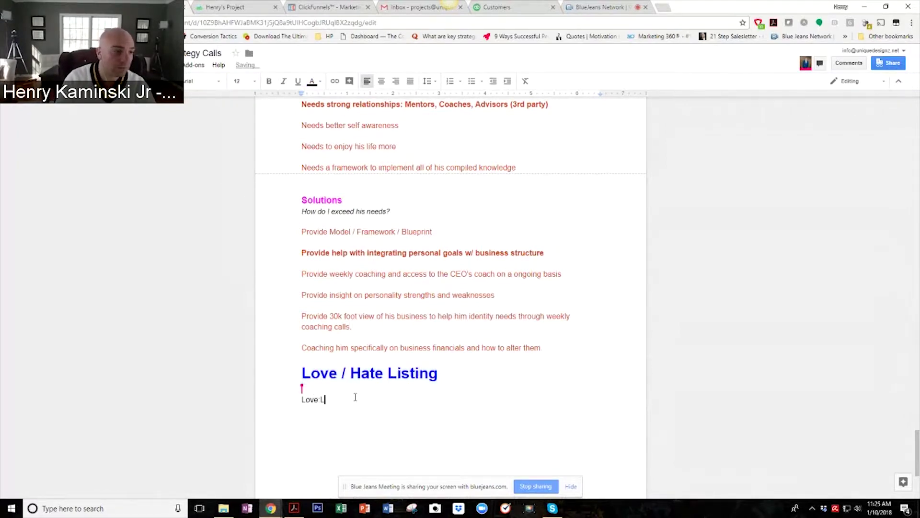
key("BackSpace")
key("BackSpace")
key("BackSpace")
key("BackSpace")
key("BackSpace")
key("BackSpace")
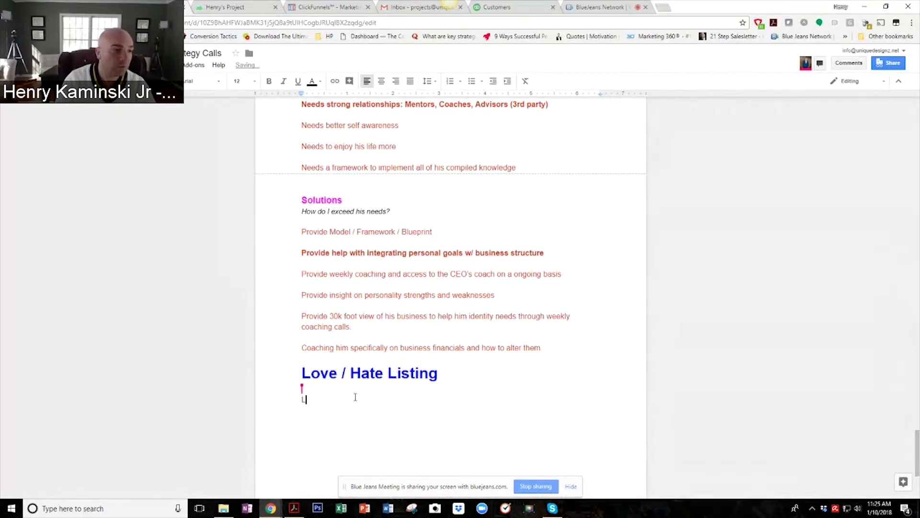
type("Things We L")
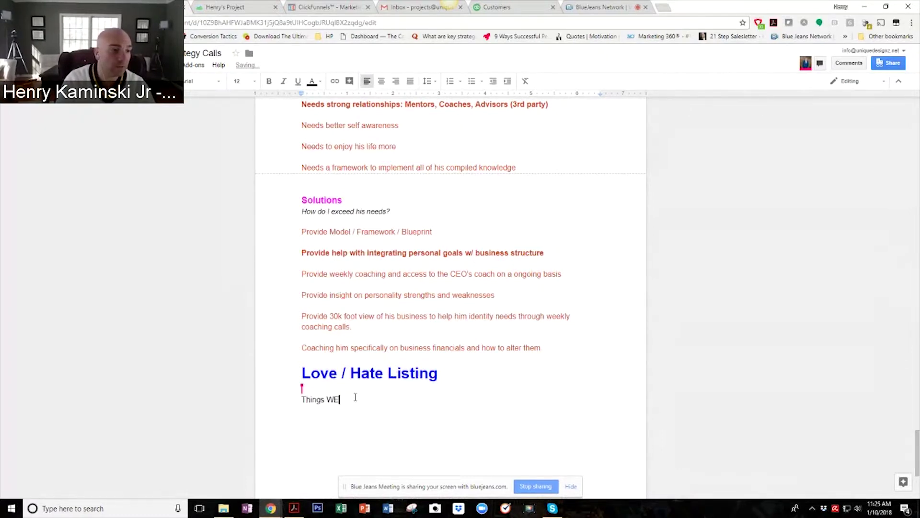
type("ove")
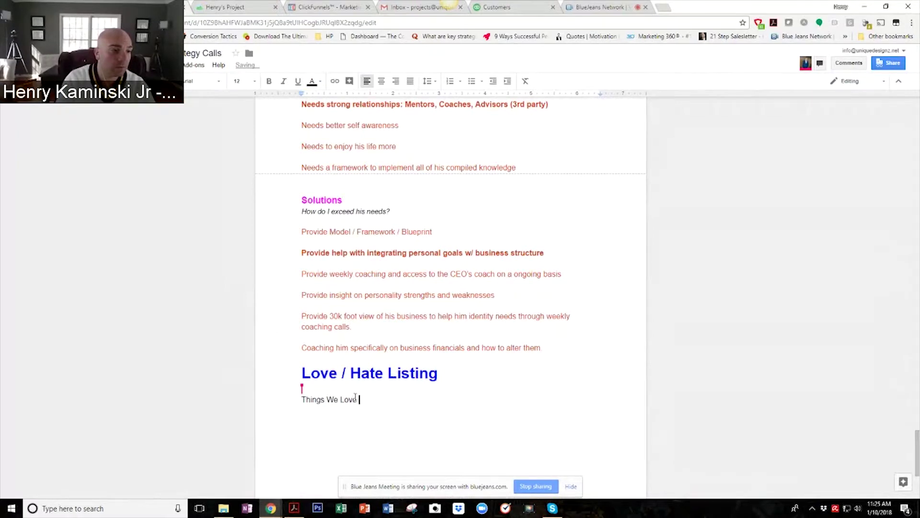
key("Return")
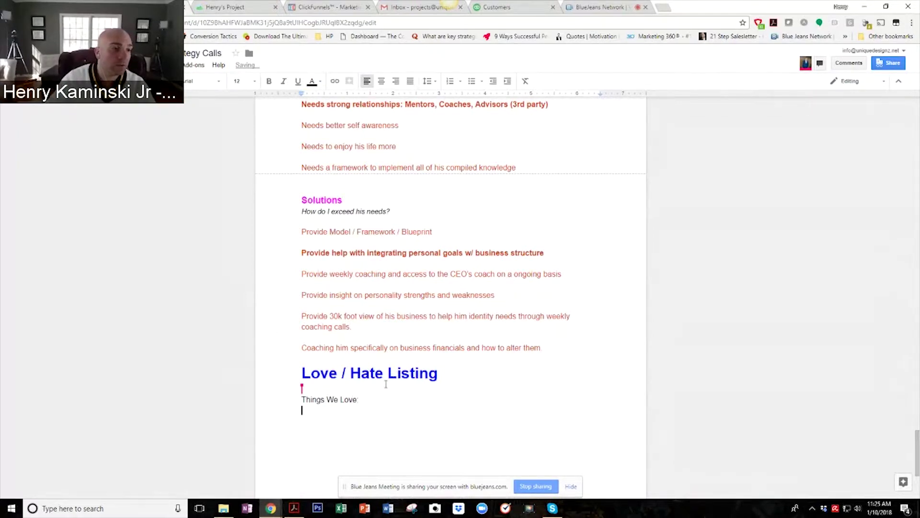
scroll(278, 312, "down", 2)
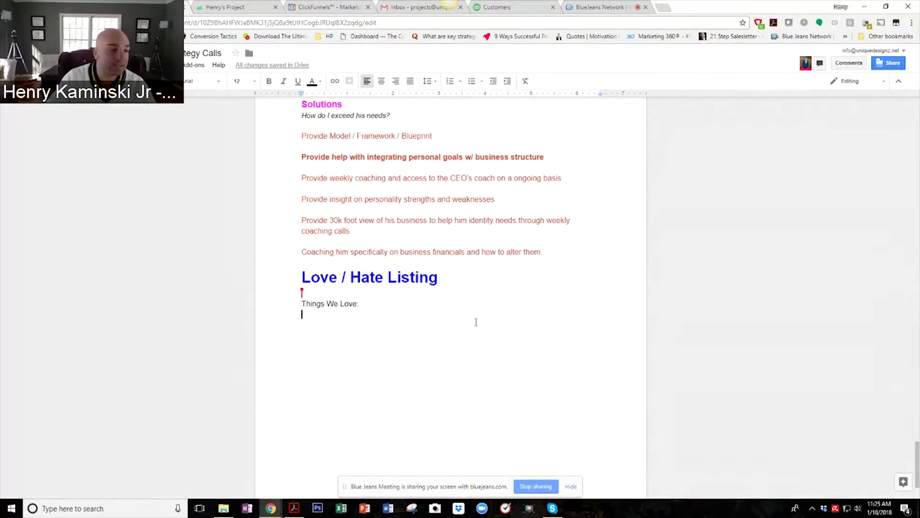
Scroll up to view Fast cars, Great business books and Nice Clothes under Things We Love.
scroll(400, 372, "up", 1)
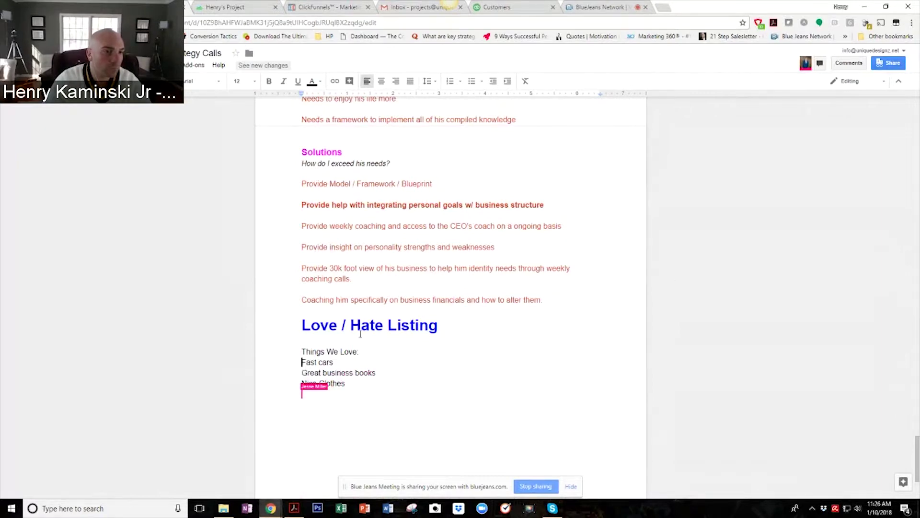
Make the 'Things We Love' label bold.
left_click_drag(357, 351, 273, 349)
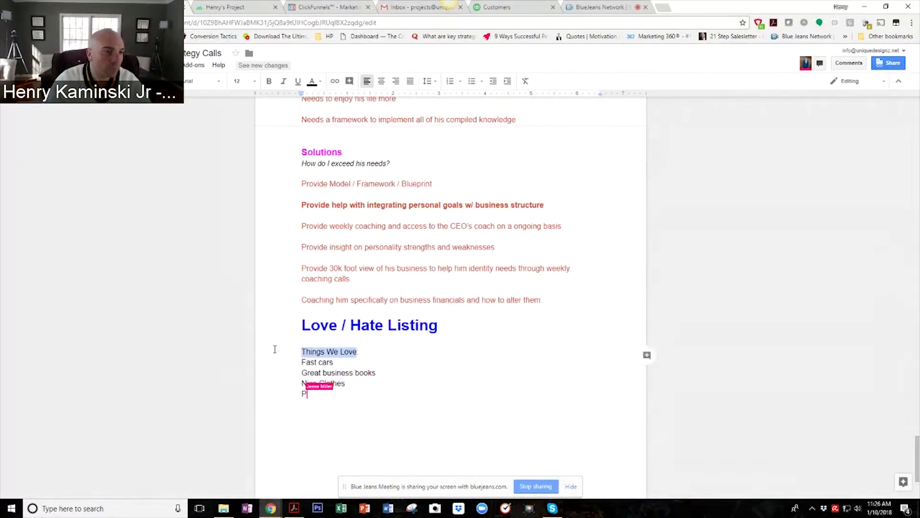
left_click(270, 82)
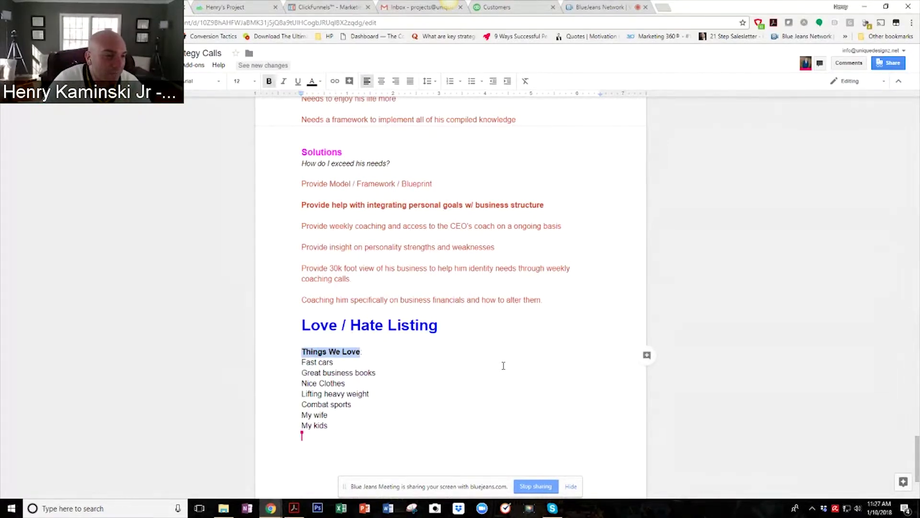
Copy the whole bold Things We Love label line.
scroll(444, 297, "down", 3)
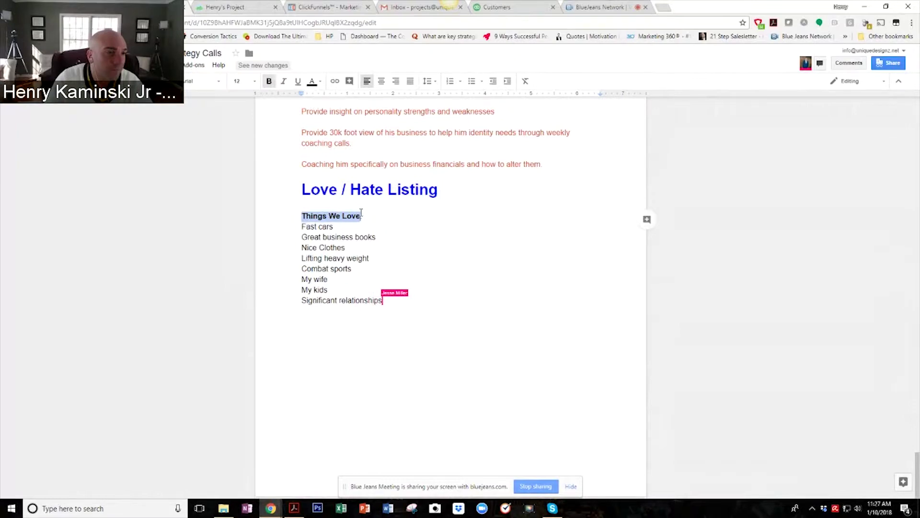
right_click(361, 214)
left_click(314, 218)
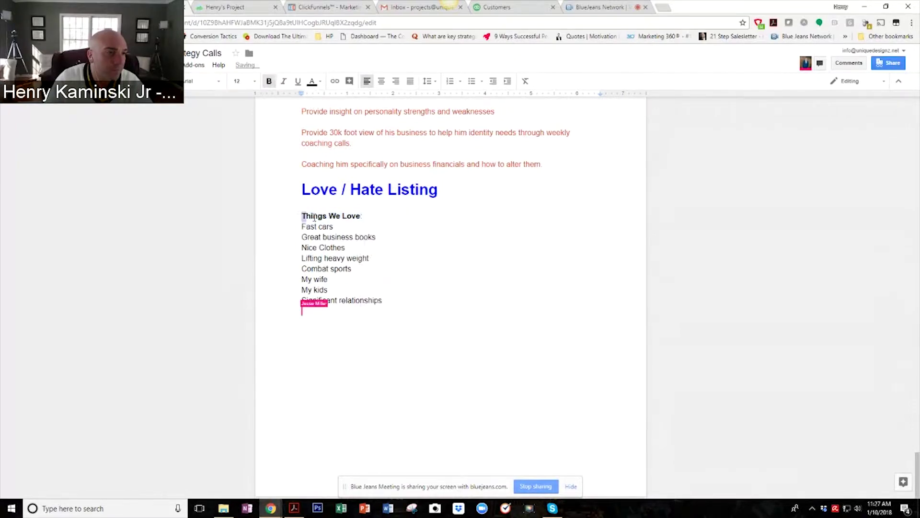
triple_click(314, 218)
key("super+c")
right_click(361, 215)
key("Escape")
Paste the label on a blank line below the list and select its word 'Love'.
left_click(325, 369)
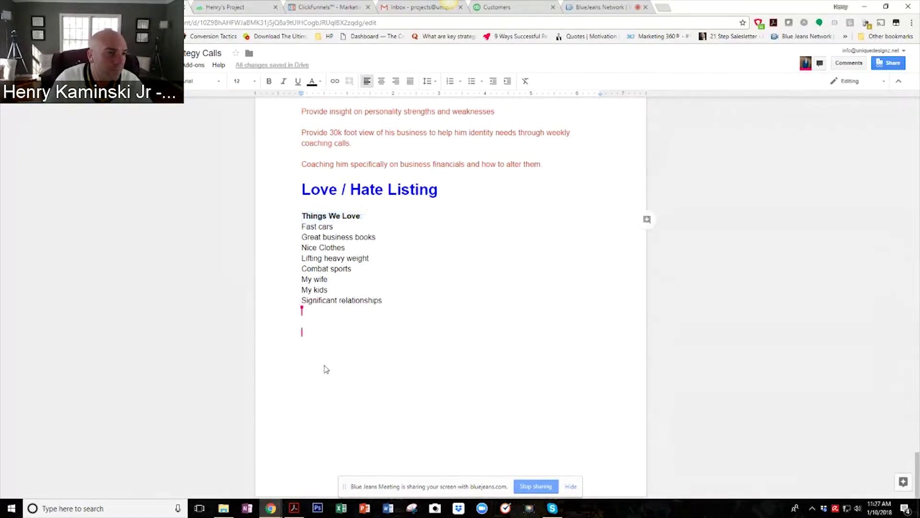
right_click(370, 364)
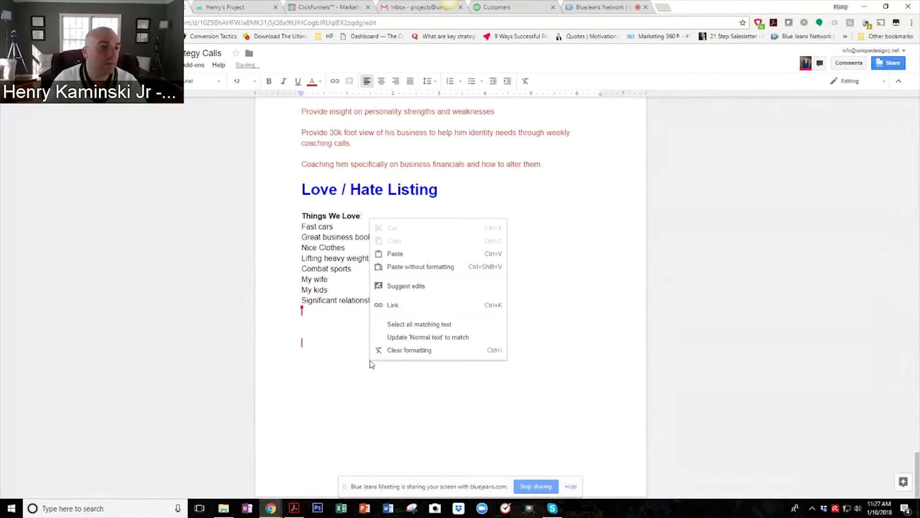
left_click(402, 254)
left_click_drag(341, 342, 363, 340)
Replace 'Love' so the new label reads 'Things We Hate:'.
type("Ha")
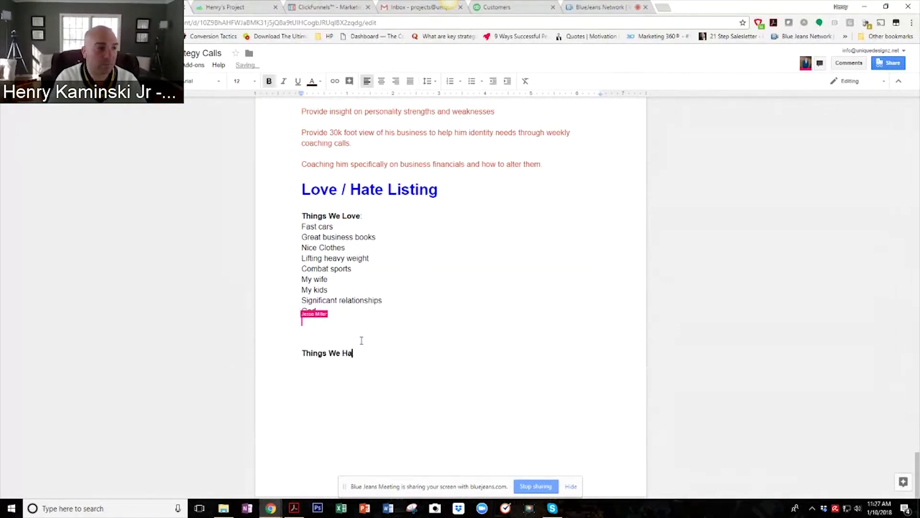
type("te:")
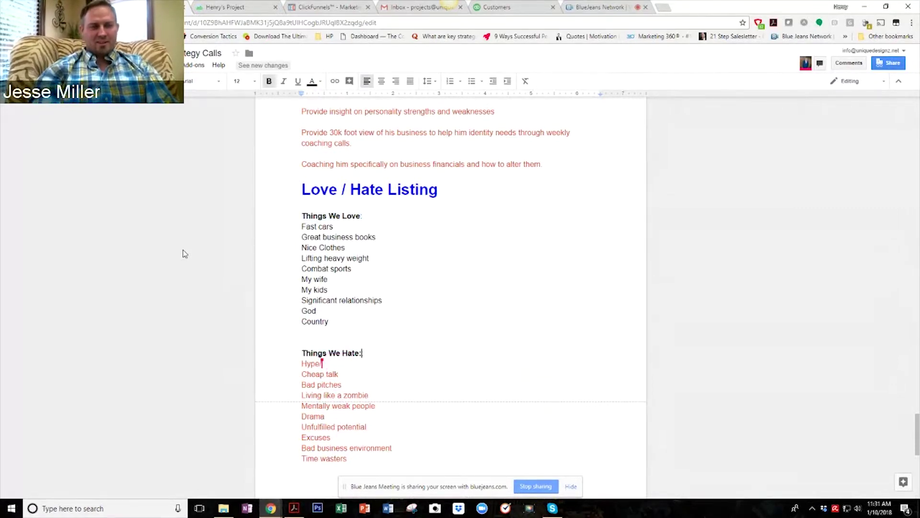
Add a 'Brand Attributes' line below Time wasters at the end of the hate list.
scroll(499, 343, "down", 1)
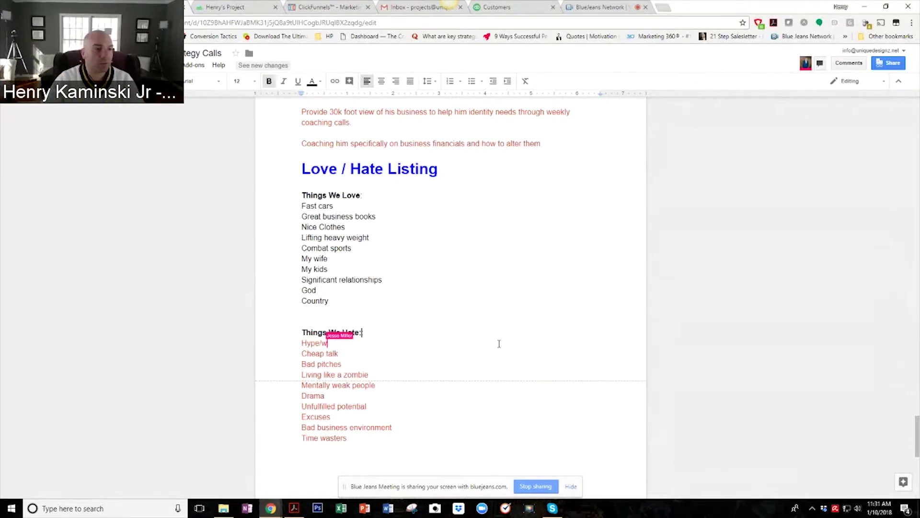
scroll(499, 343, "down", 3)
left_click(358, 396)
key("Return")
type("Brand Attribu")
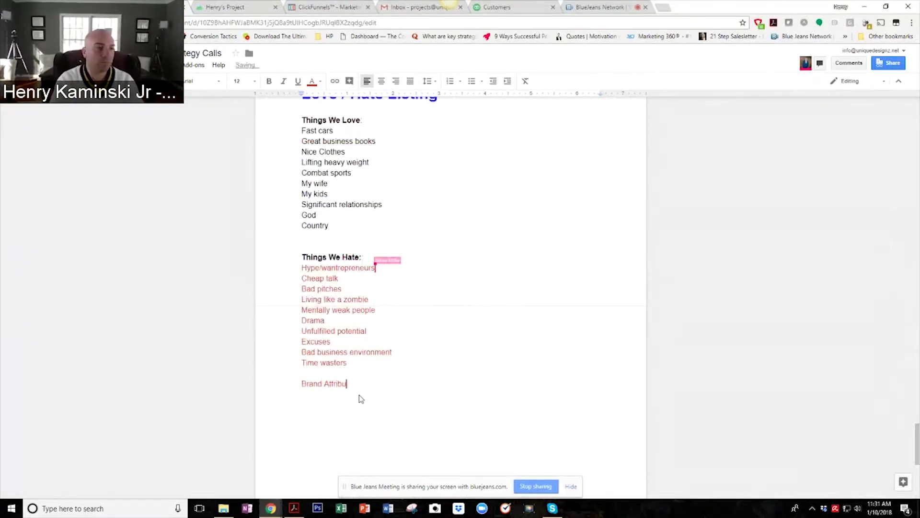
type("tes")
Make the Brand Attributes line bold, blue and 24 pt.
key("shift+Home")
key("shift+Up")
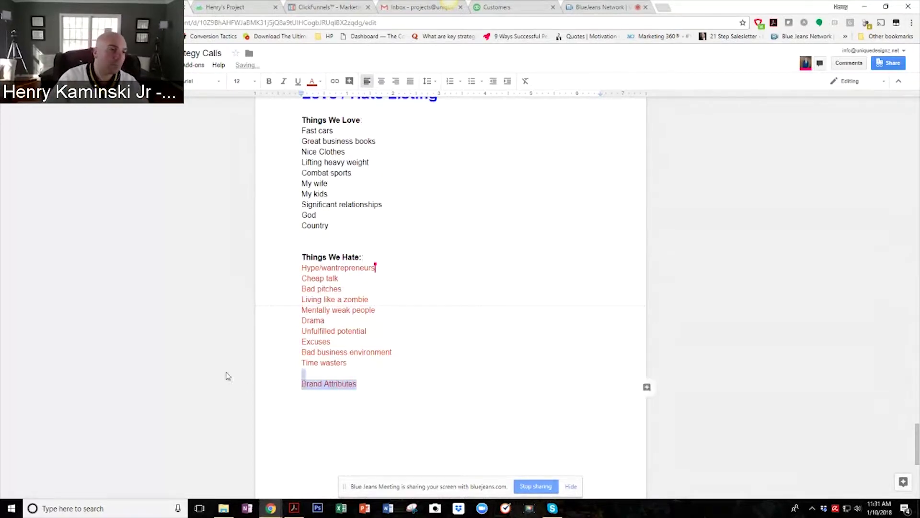
left_click(269, 81)
left_click(315, 82)
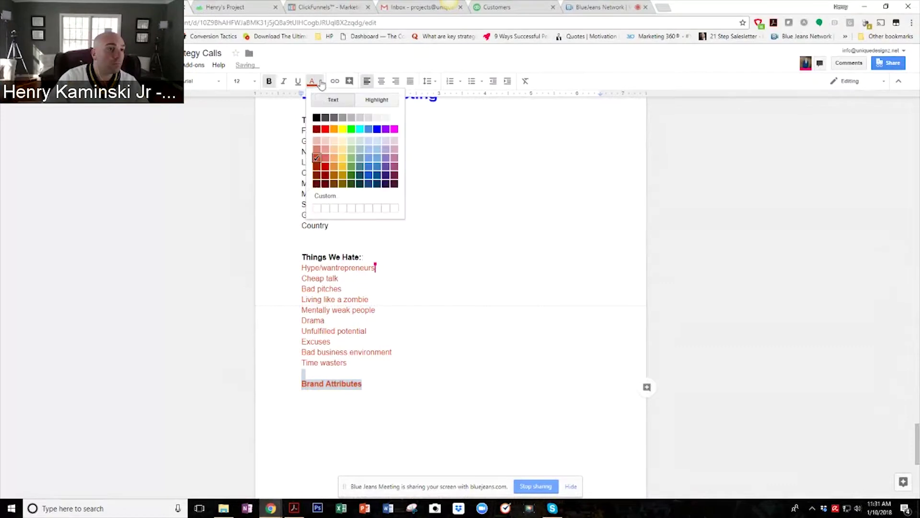
left_click(325, 129)
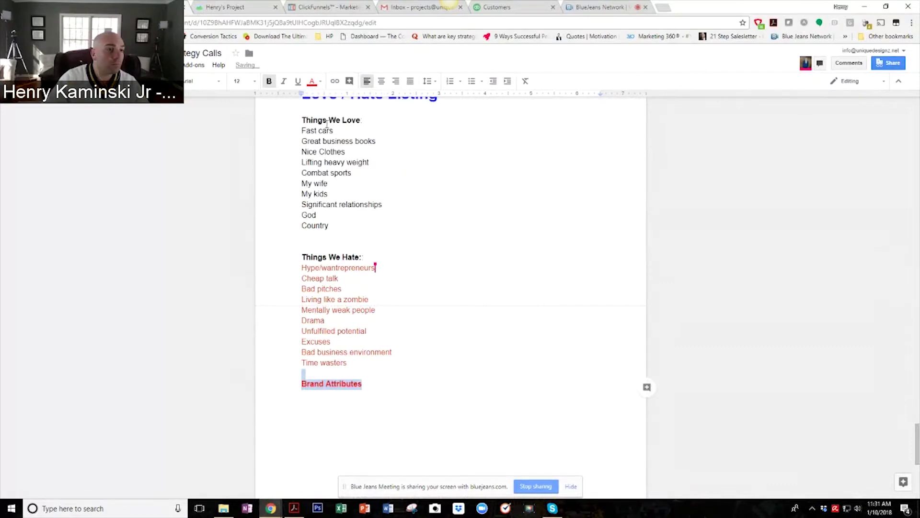
left_click(321, 83)
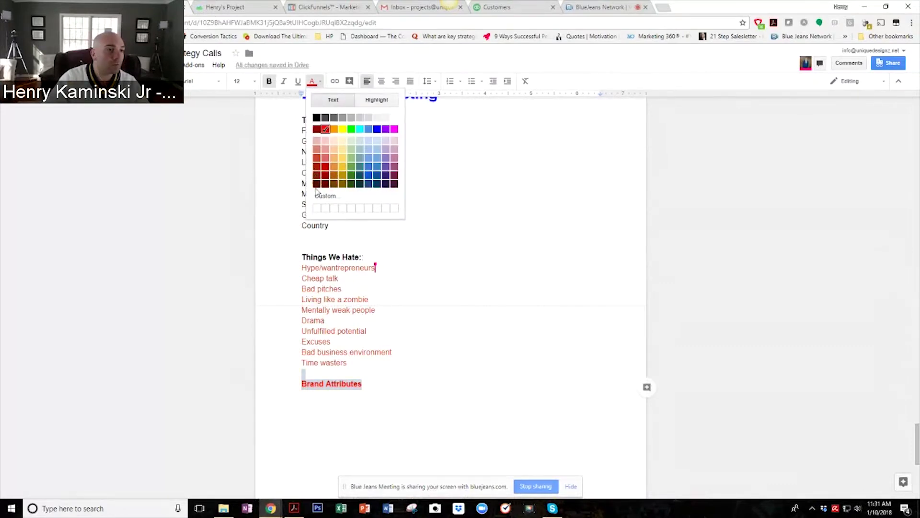
left_click(352, 130)
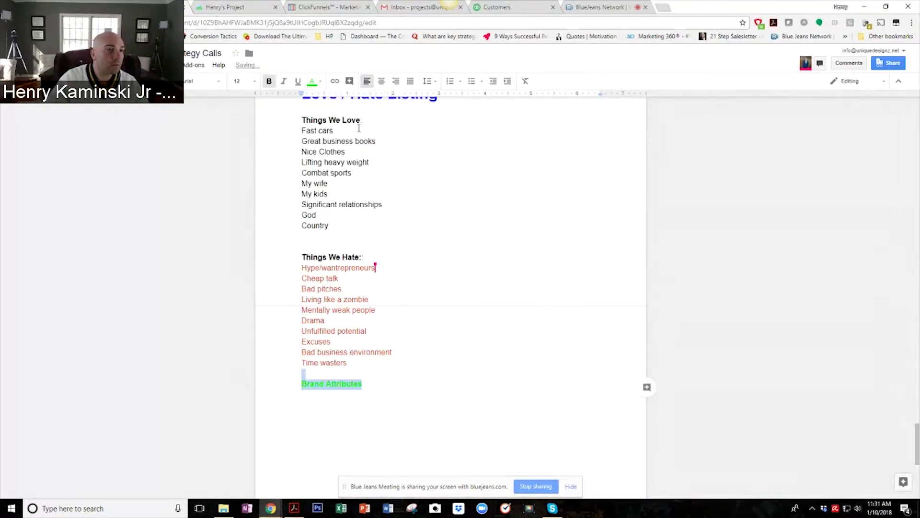
left_click(314, 81)
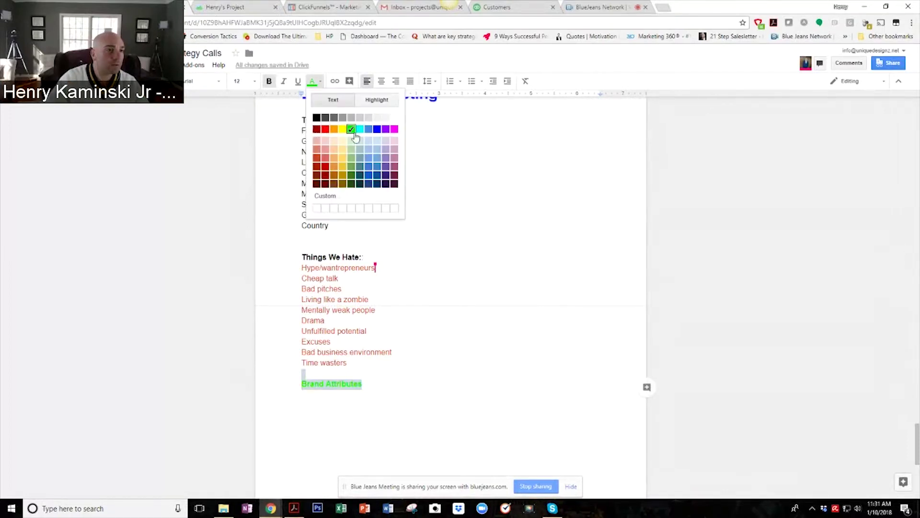
left_click(368, 130)
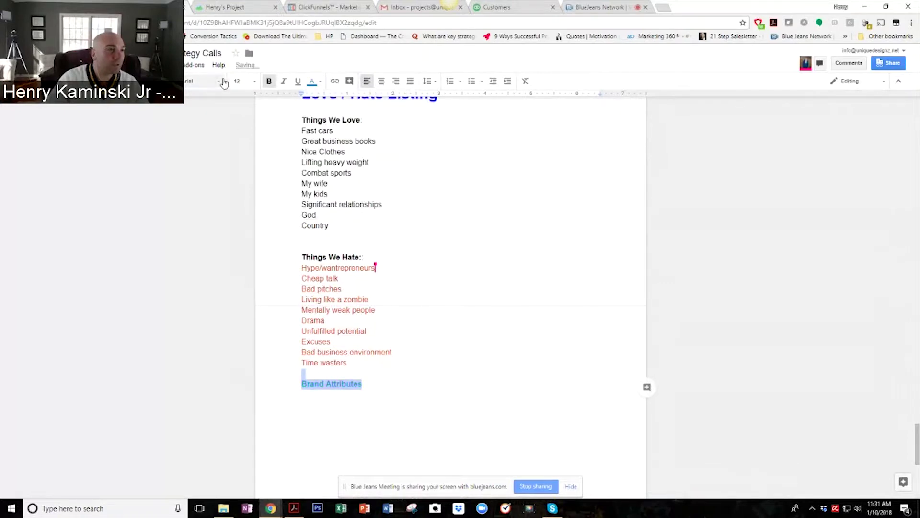
left_click(241, 81)
left_click(250, 186)
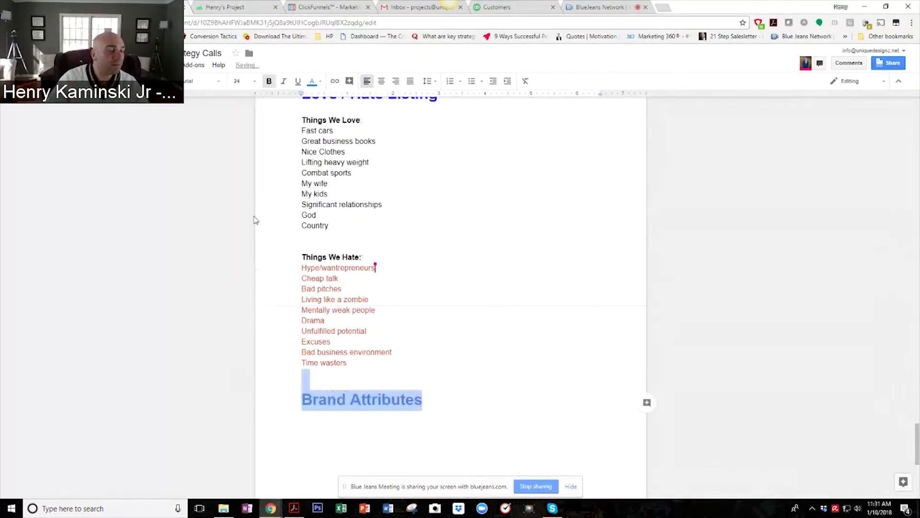
Set the line below the heading to black 11-point text.
left_click(339, 412)
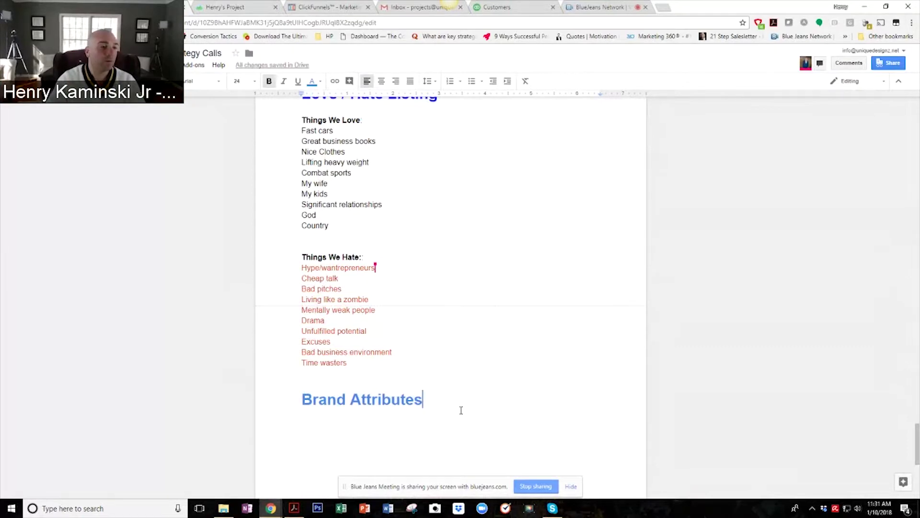
key("Return")
left_click(317, 81)
left_click(317, 116)
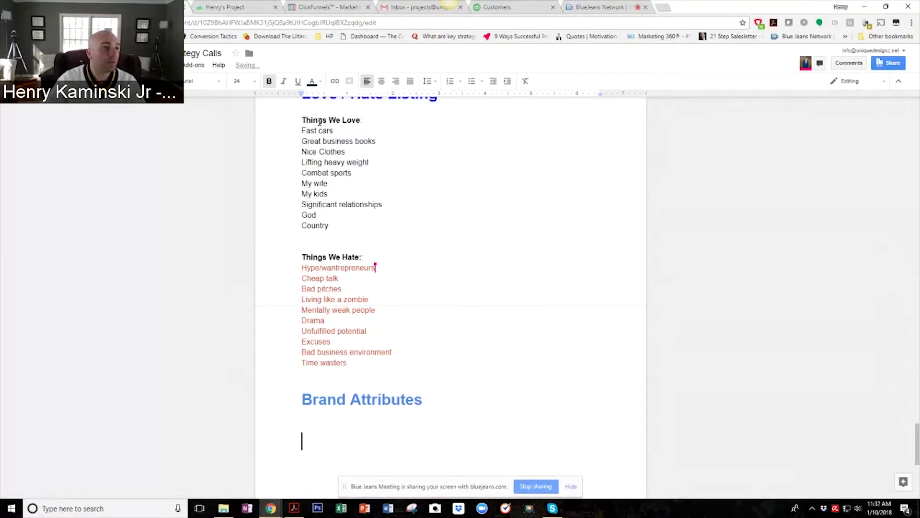
left_click(243, 81)
left_click(244, 175)
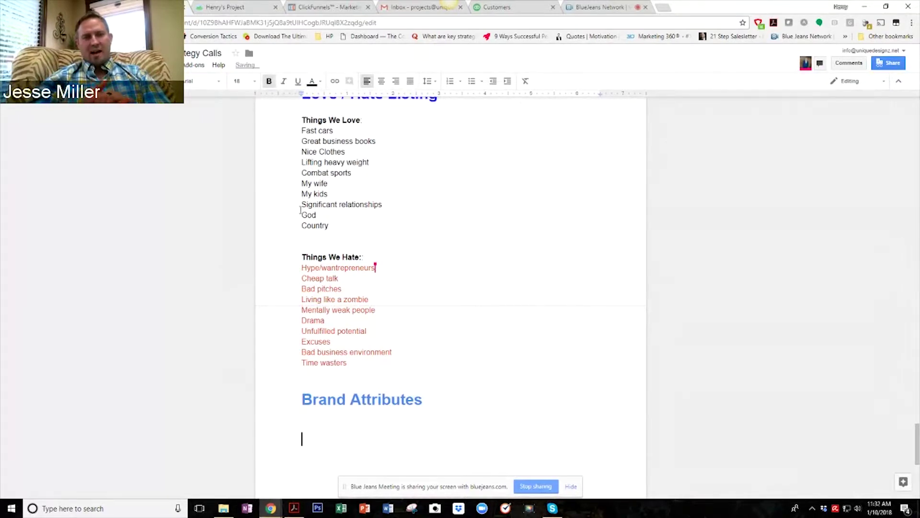
key("BackSpace")
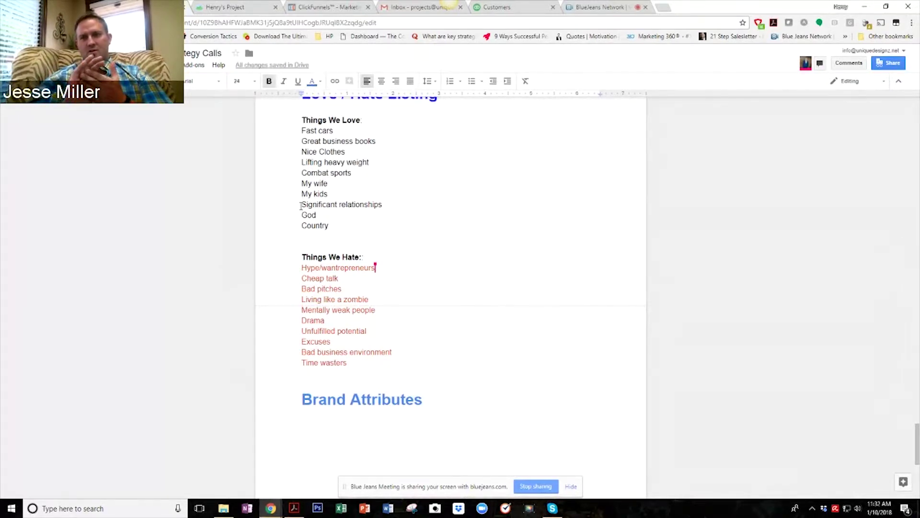
left_click(255, 82)
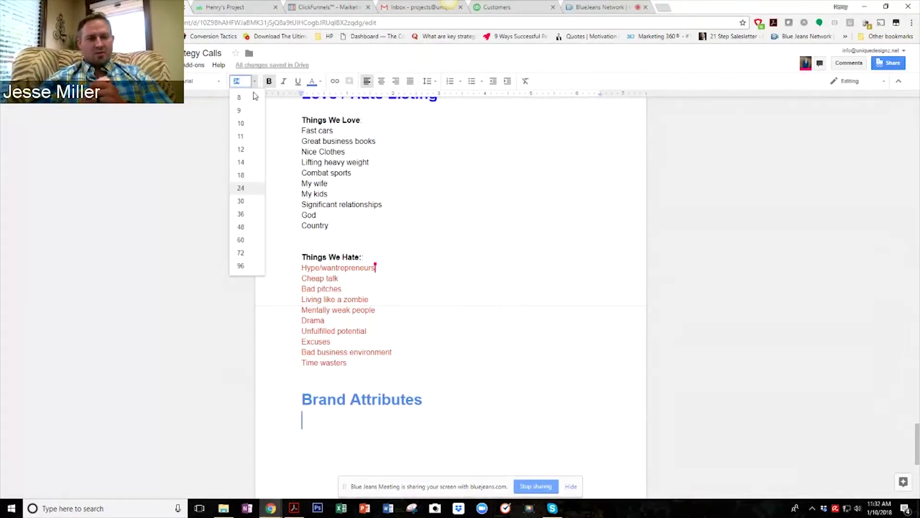
left_click(245, 137)
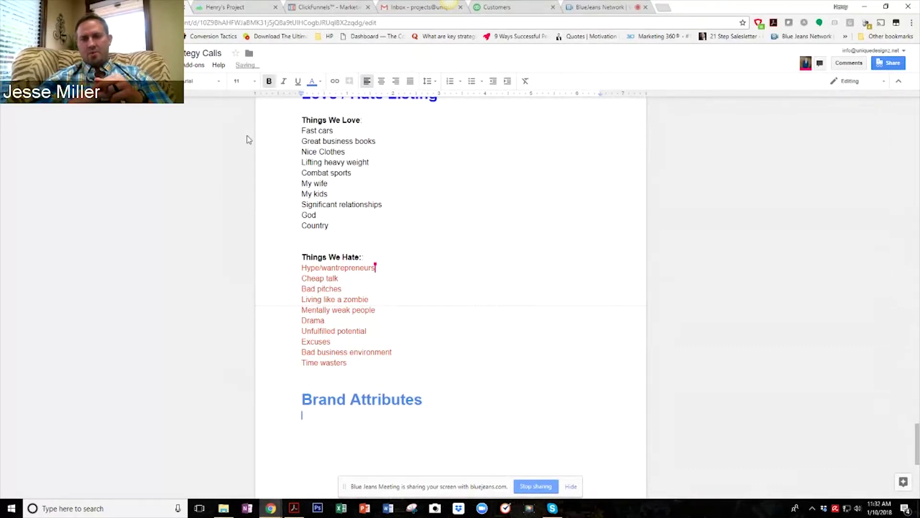
left_click(314, 81)
left_click(314, 116)
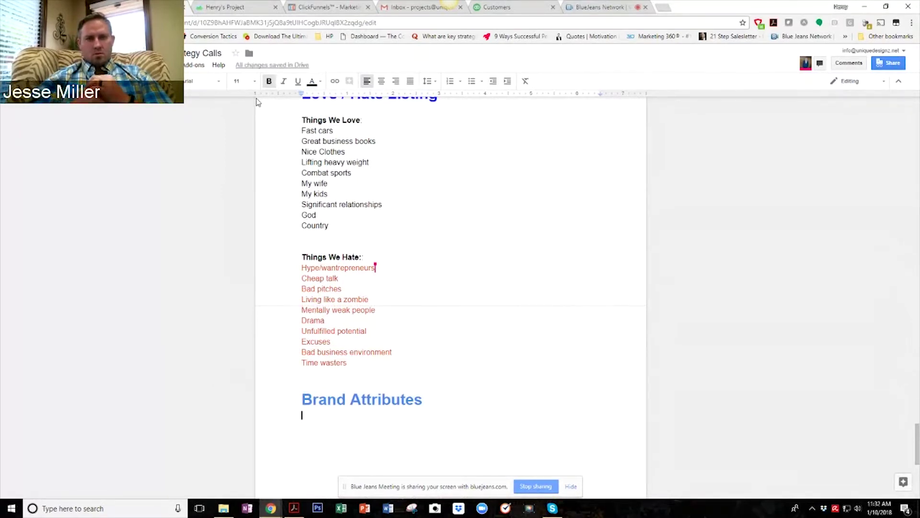
key("Return")
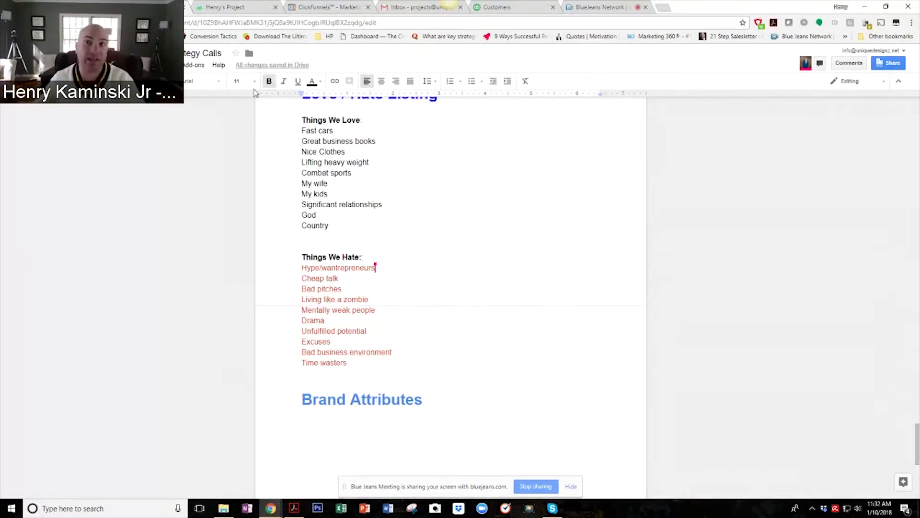
Type the General:, Cultural: and Community: labels on separate lines.
type("General")
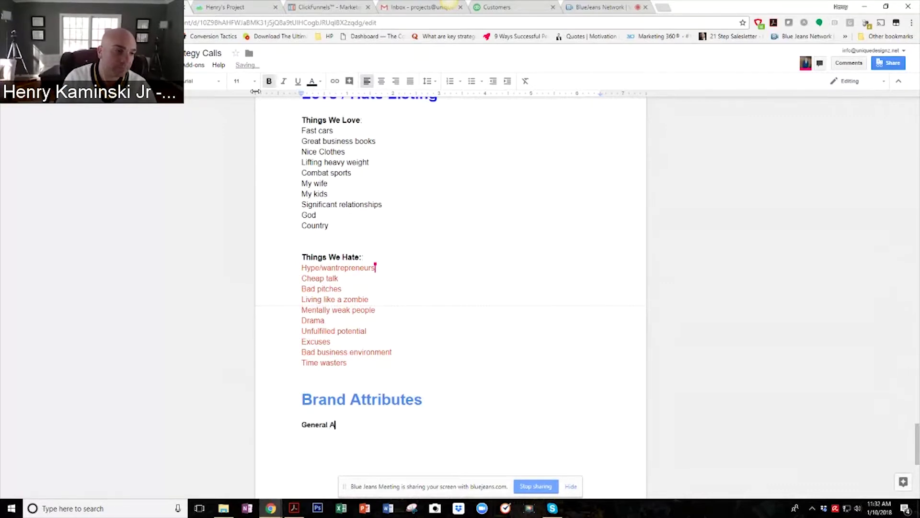
key("BackSpace")
type(":")
key("Return")
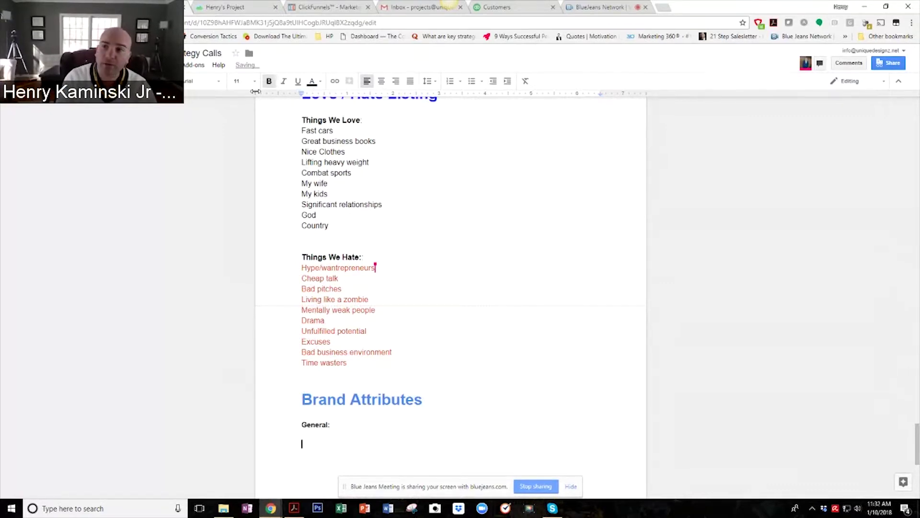
type("Cult")
key("BackSpace")
type("ut")
key("BackSpace")
key("BackSpace")
type("tura")
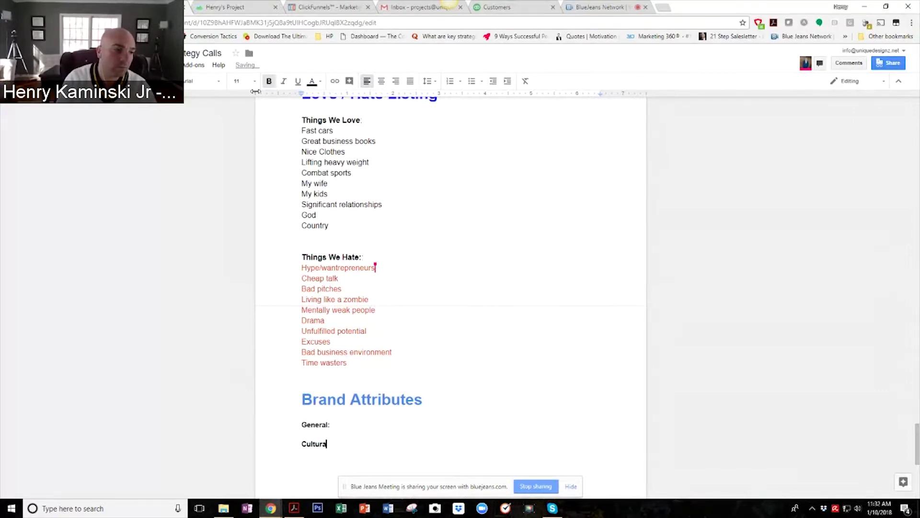
type("l:")
key("Return")
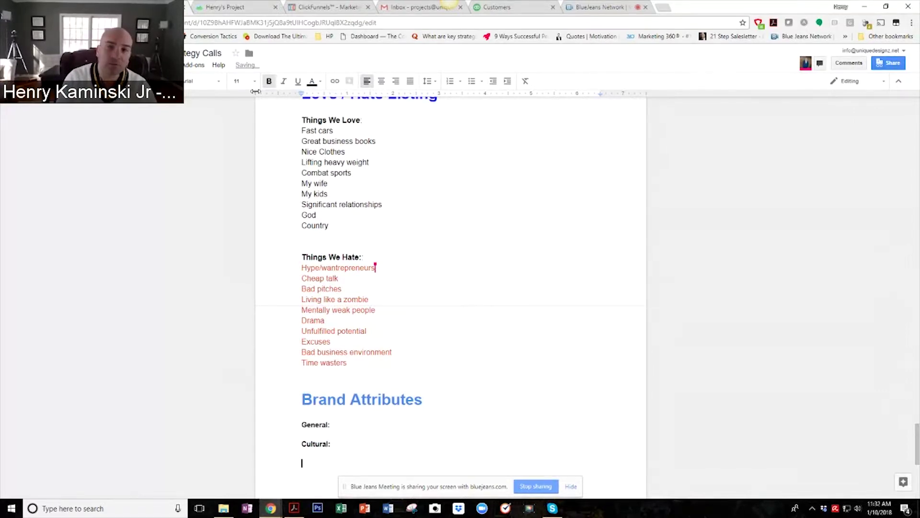
type("Community A")
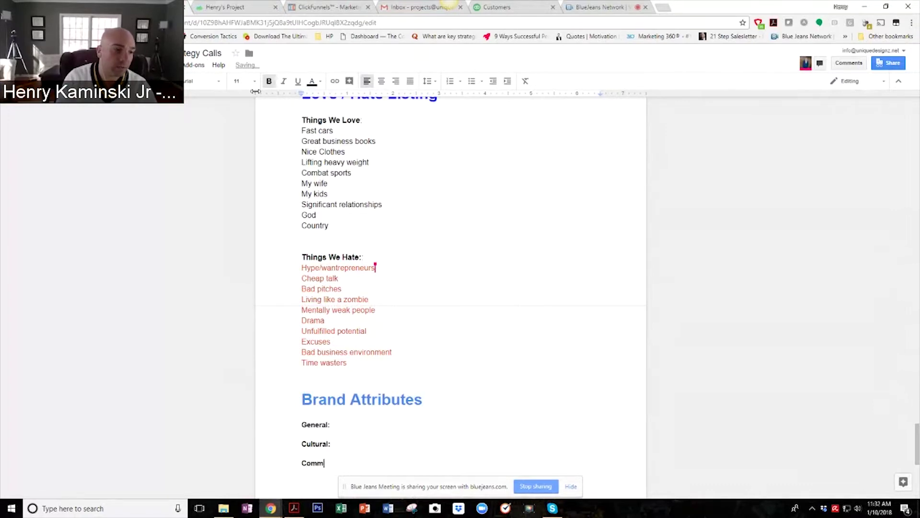
key("BackSpace")
key("BackSpace")
key("BackSpace")
type("y:")
key("Return")
Add the Voice:, Impact: and Tangible: labels below them.
type("Voice:")
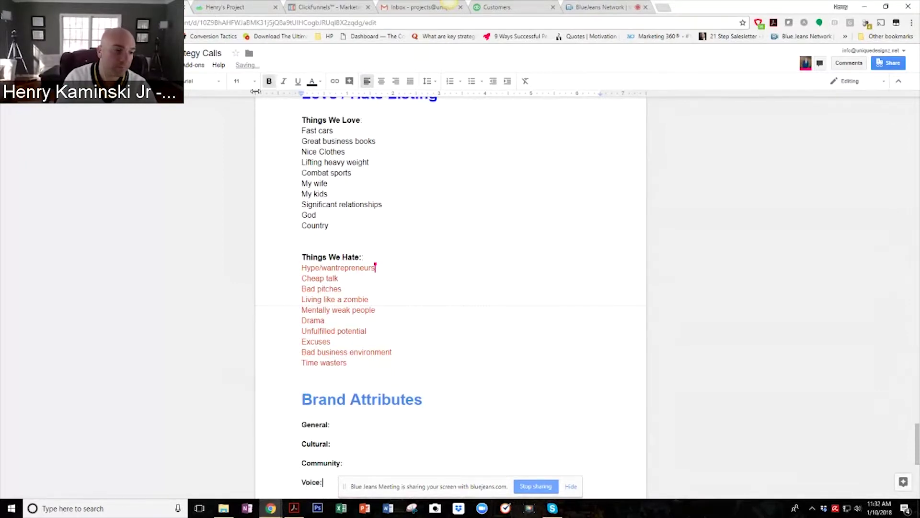
key("Return")
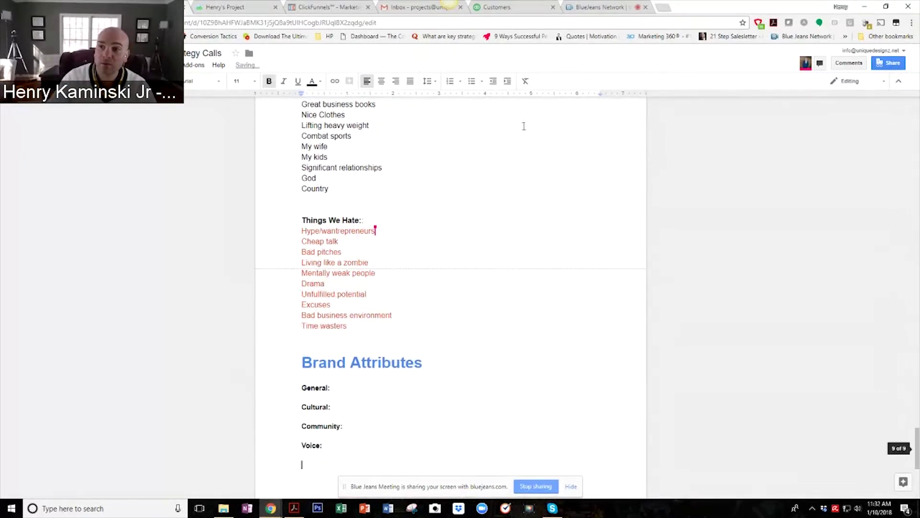
scroll(382, 341, "down", 4)
type("Impact:")
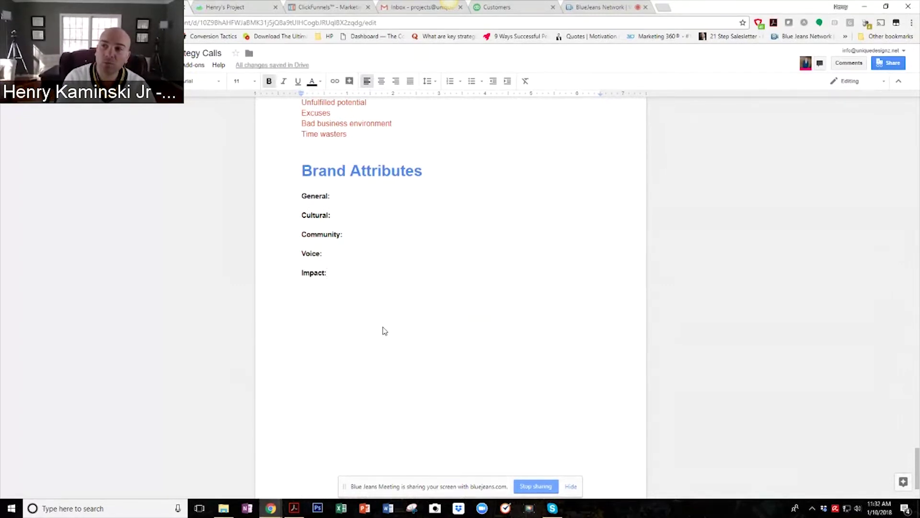
key("Return")
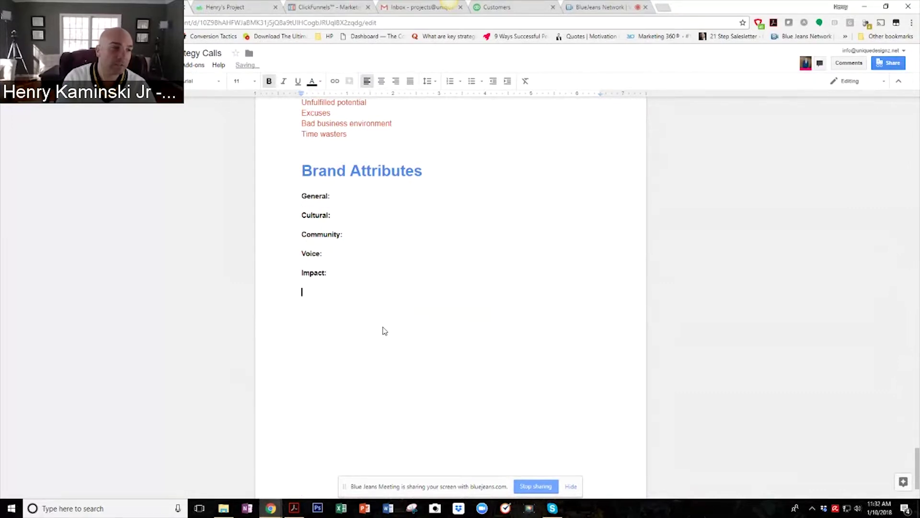
type("Tangiga")
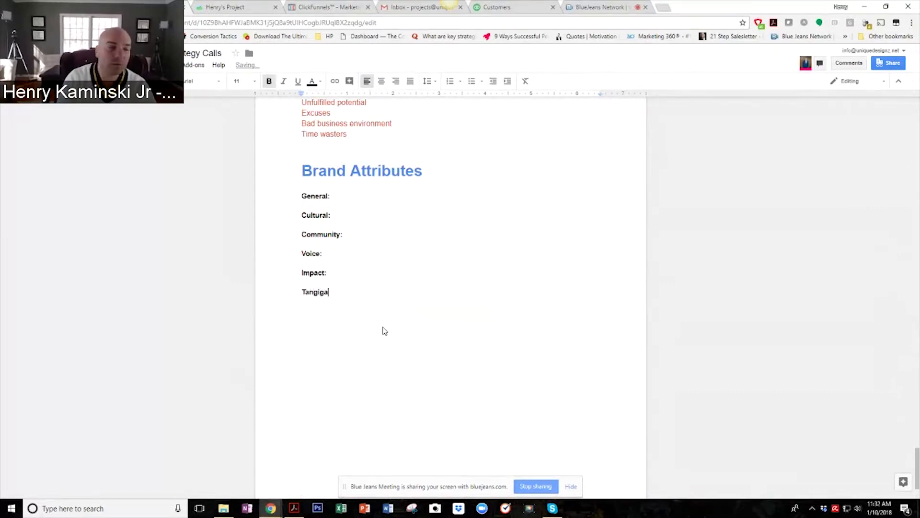
key("BackSpace")
key("BackSpace")
type("ble (")
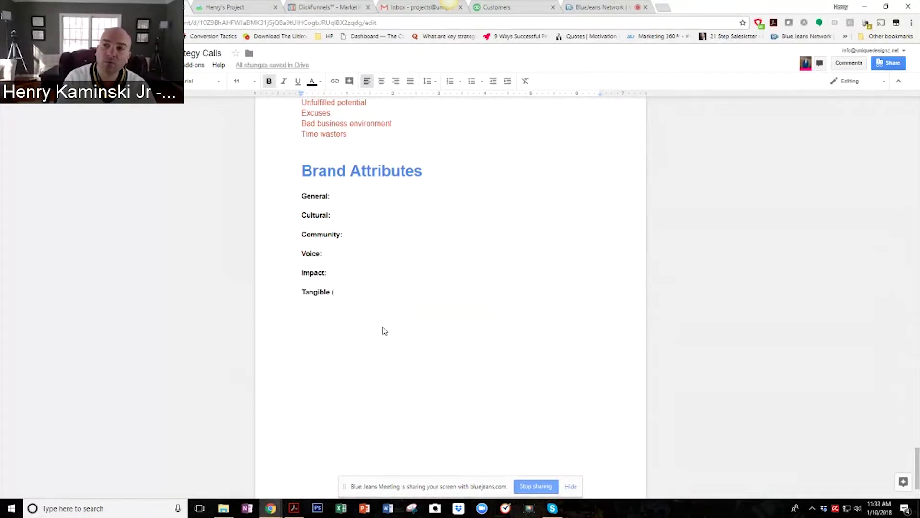
key("BackSpace")
key("BackSpace")
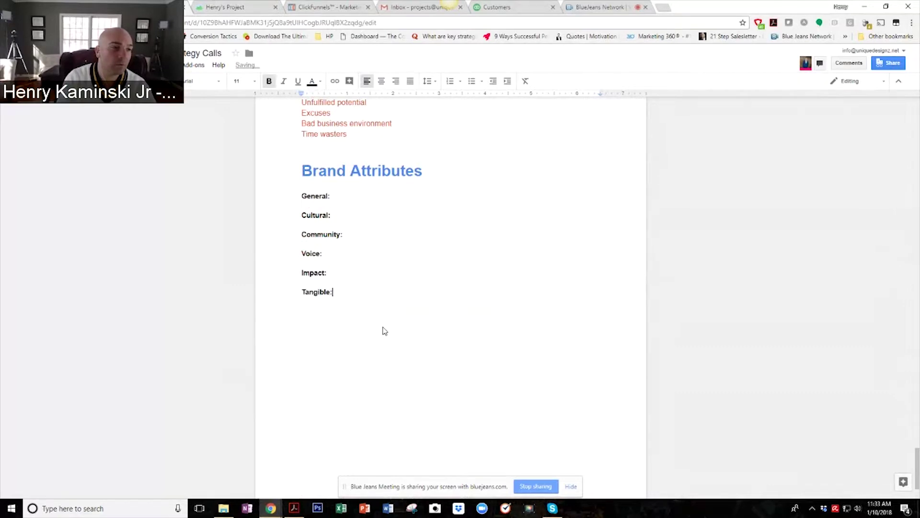
left_click(364, 202)
Start a blank, non-bold line under General: for its trait list.
key("Return")
key("Return")
key("Return")
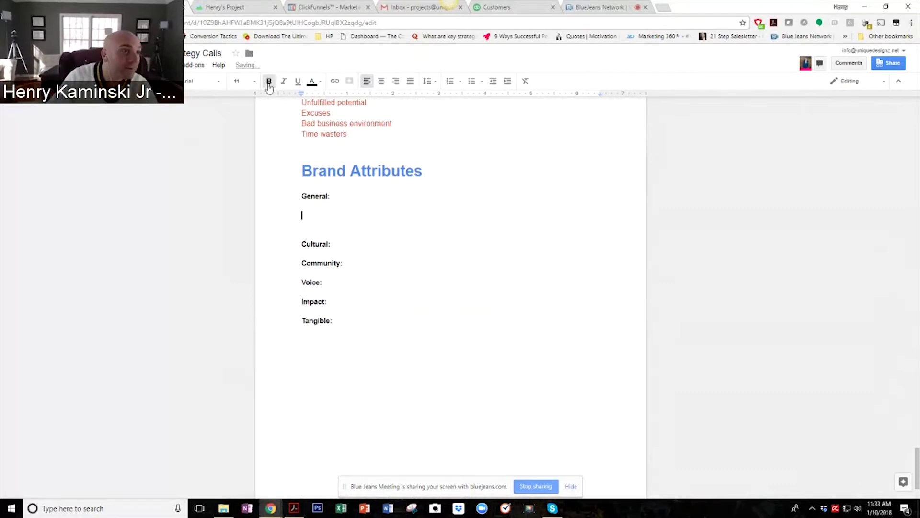
key("ctrl+b")
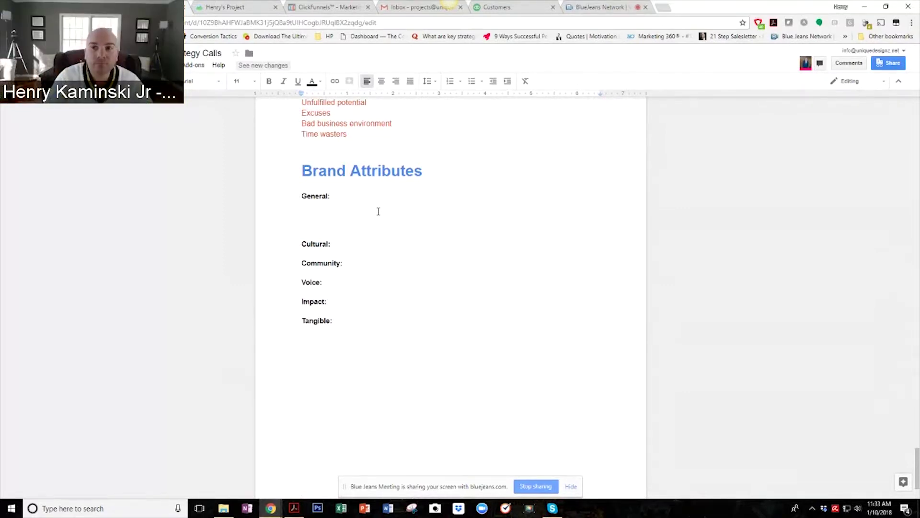
left_click(379, 212)
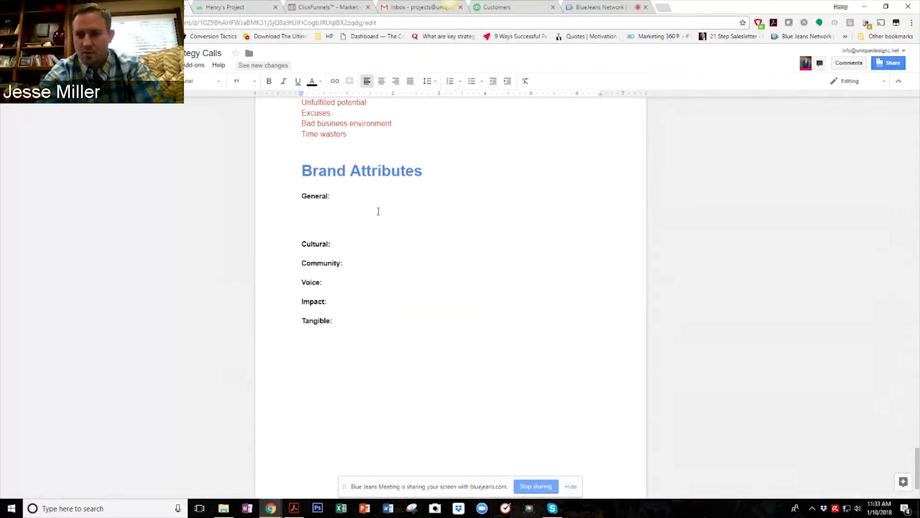
left_click(378, 212)
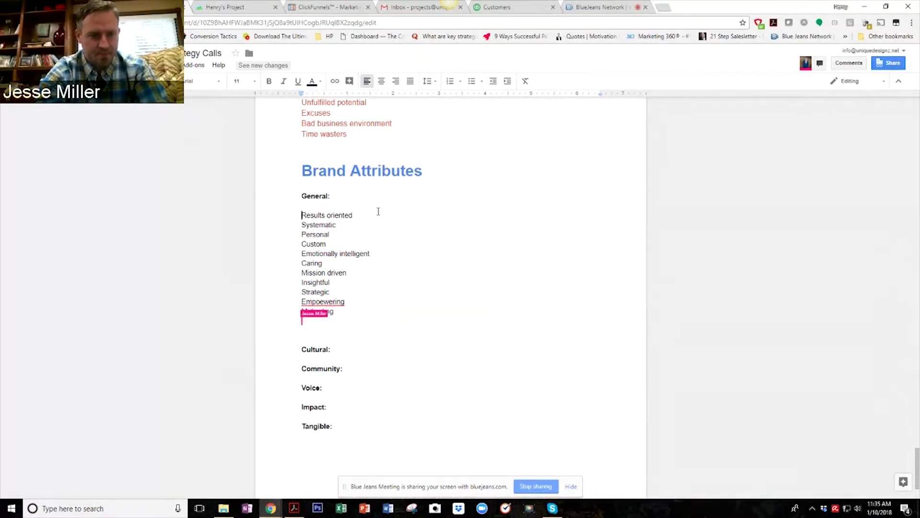
Fix the misspelled 'Empoewering' so it reads 'Empowering'.
left_click(324, 301)
key("BackSpace")
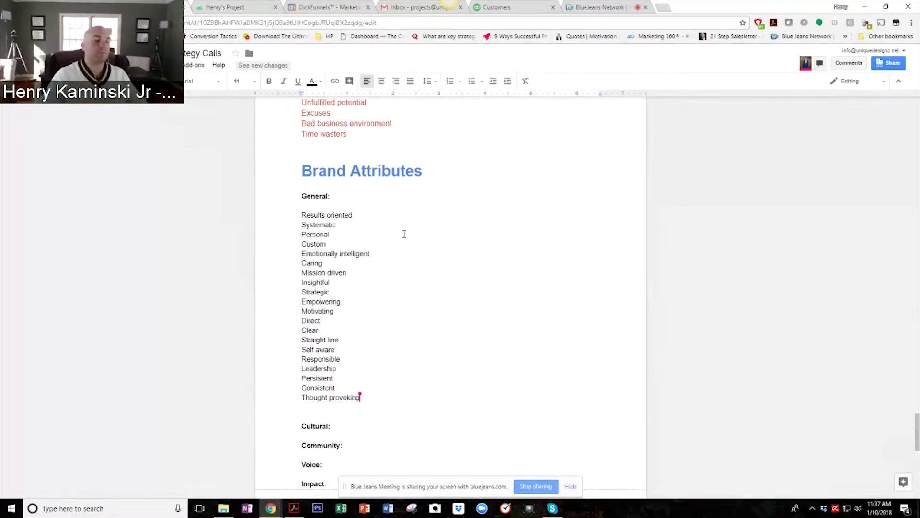
scroll(483, 302, "down", 2)
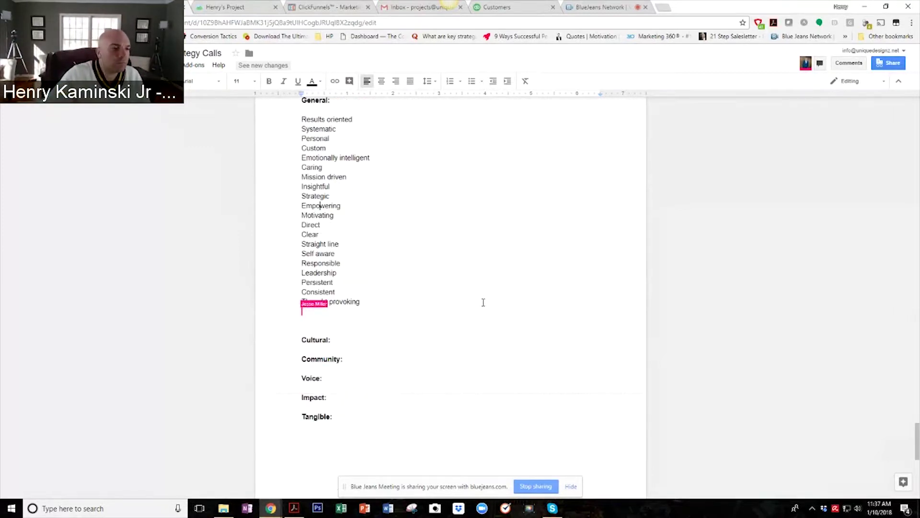
Insert blank lines directly below the Cultural: label.
left_click(347, 345)
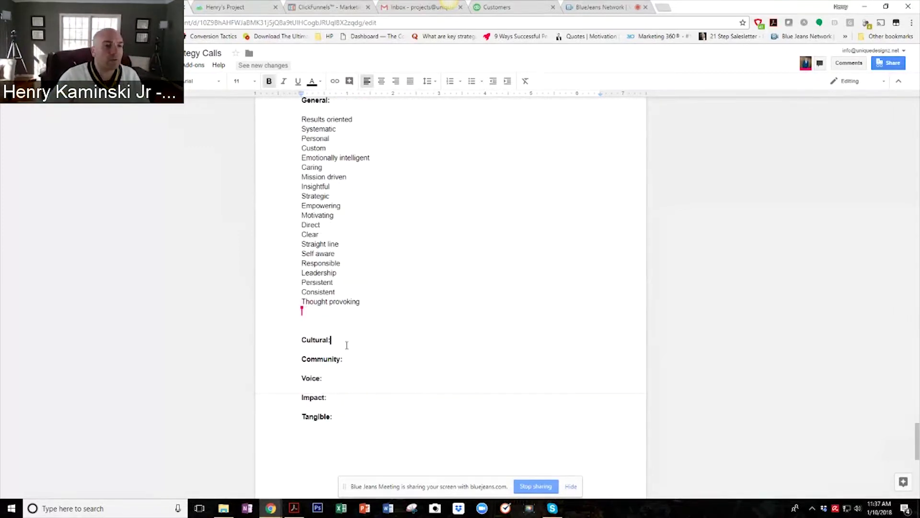
key("Return")
key("Return")
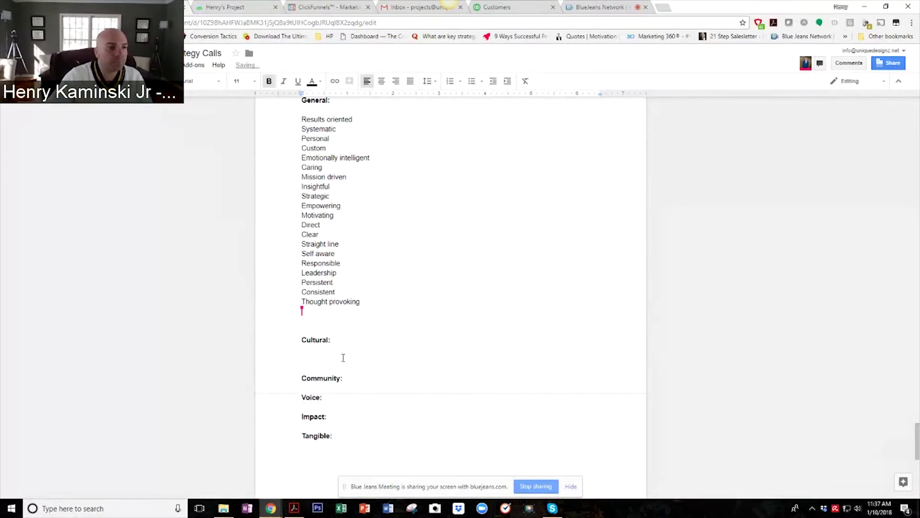
scroll(336, 304, "down", 1)
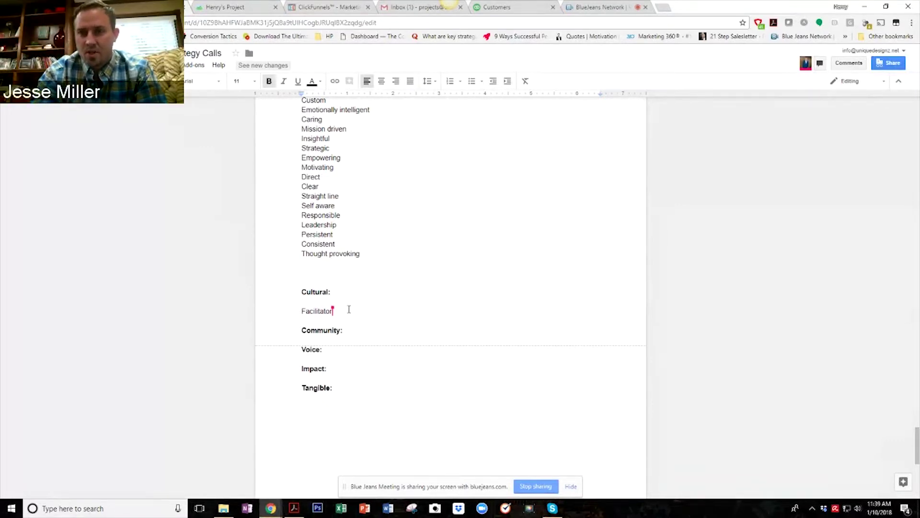
Change Facilitator to Facilitative and adjust the blank lines around the Cultural list.
key("BackSpace")
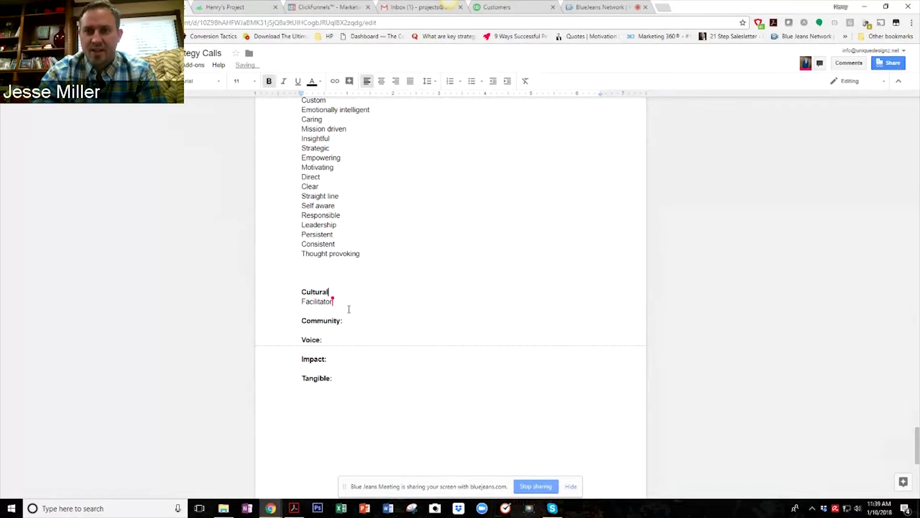
type(":")
key("Return")
key("Down")
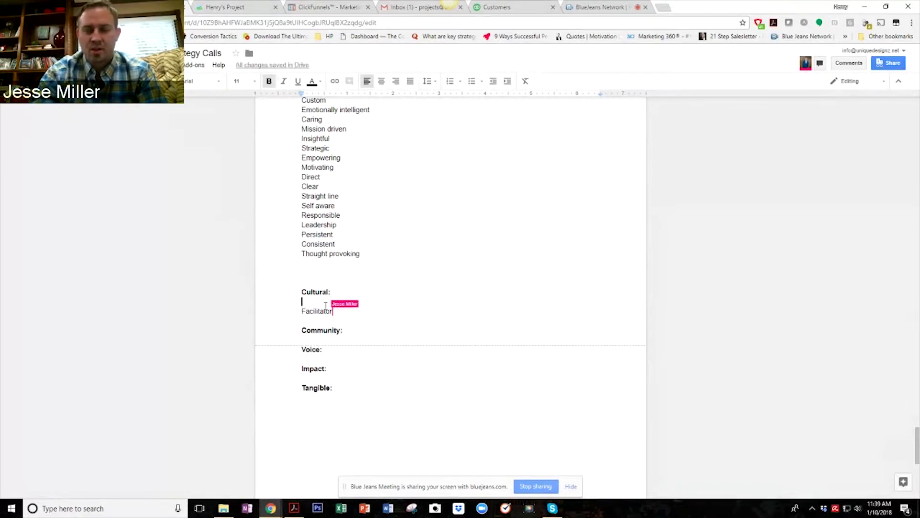
key("BackSpace")
key("BackSpace")
type("ive")
key("Down")
key("Return")
key("Return")
key("Up")
key("Up")
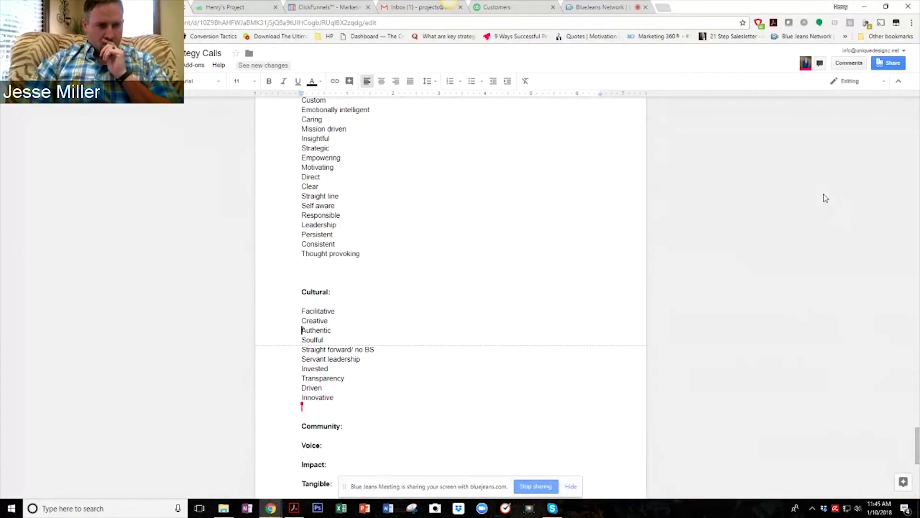
scroll(619, 294, "down", 3)
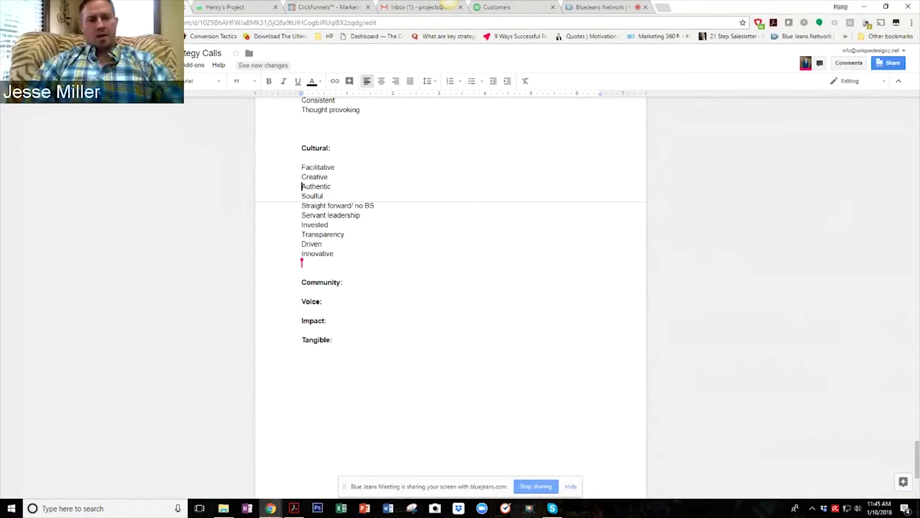
Add blank lines under Community: and turn bold off for its entries.
left_click(343, 293)
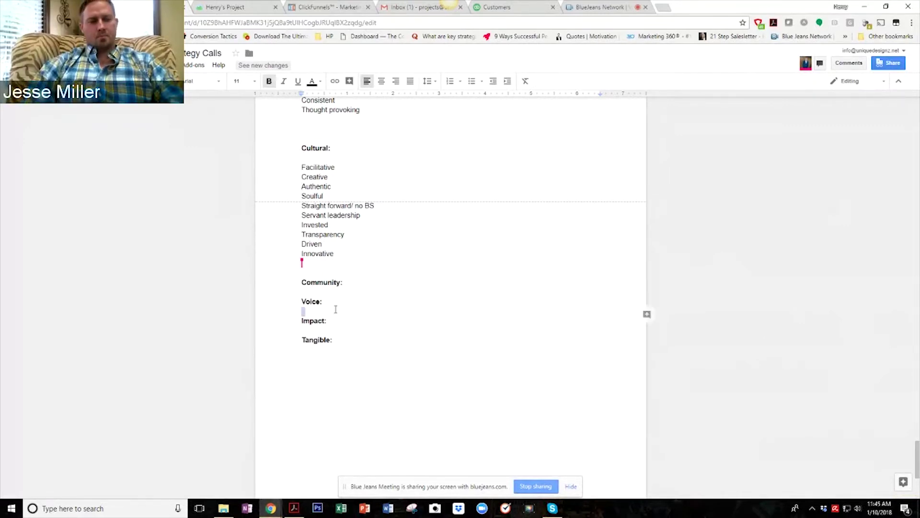
left_click(361, 262)
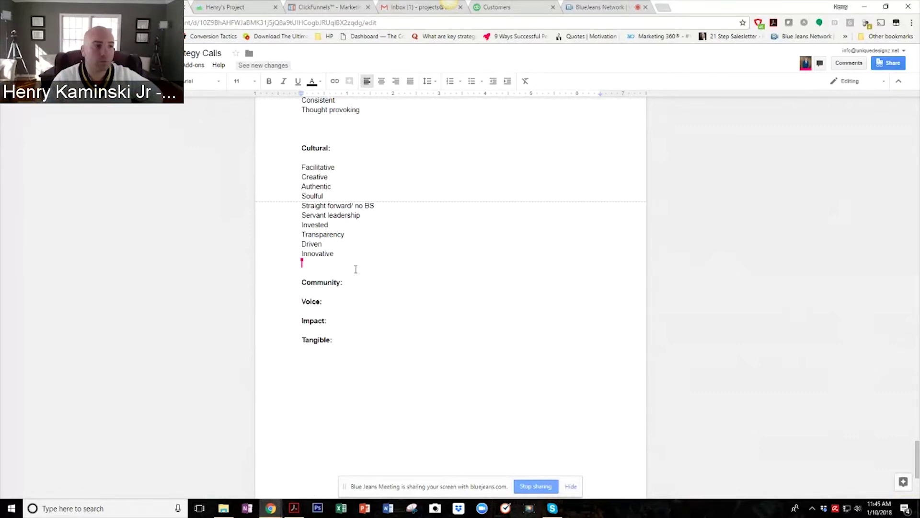
key("Down")
key("Down")
key("Down")
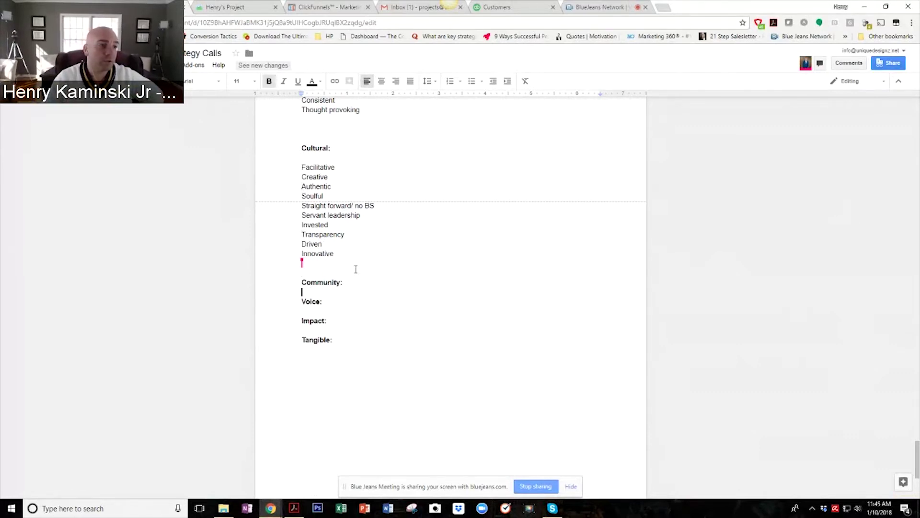
key("Return")
key("Return")
key("Return")
key("Up")
key("Up")
key("Up")
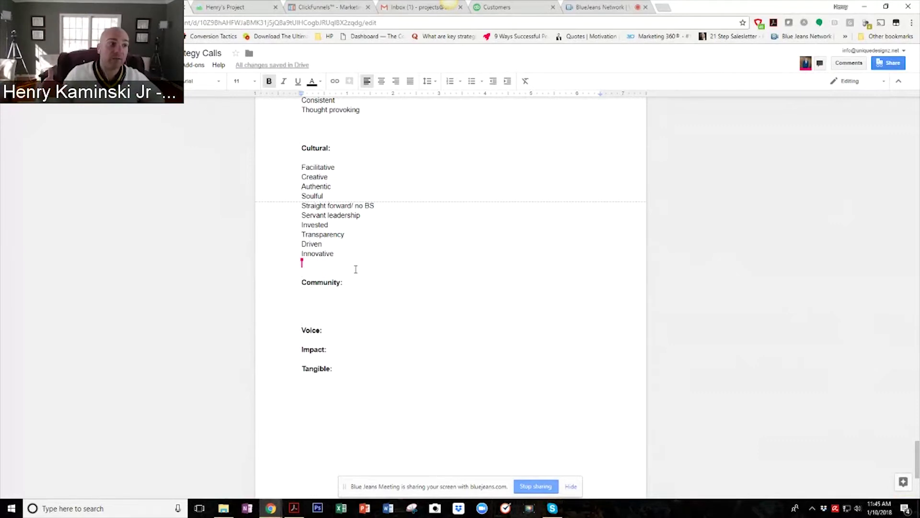
left_click(269, 83)
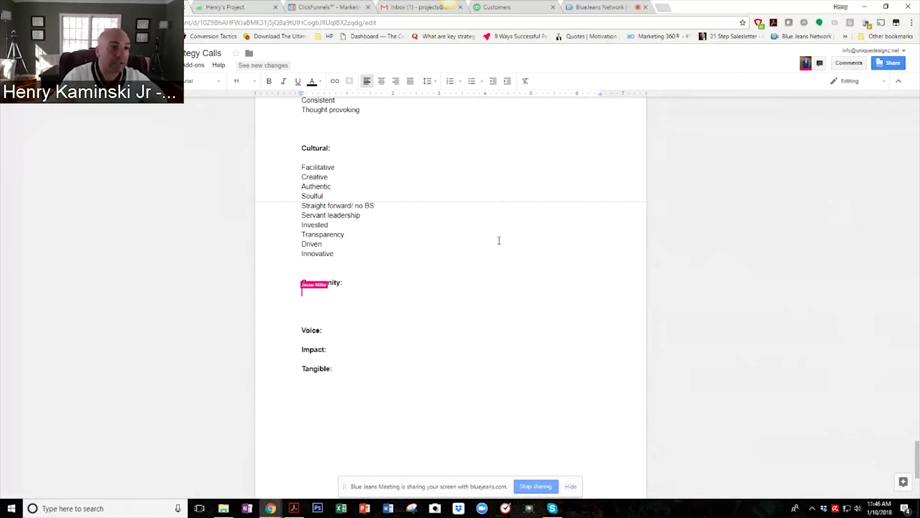
scroll(499, 240, "up", 20)
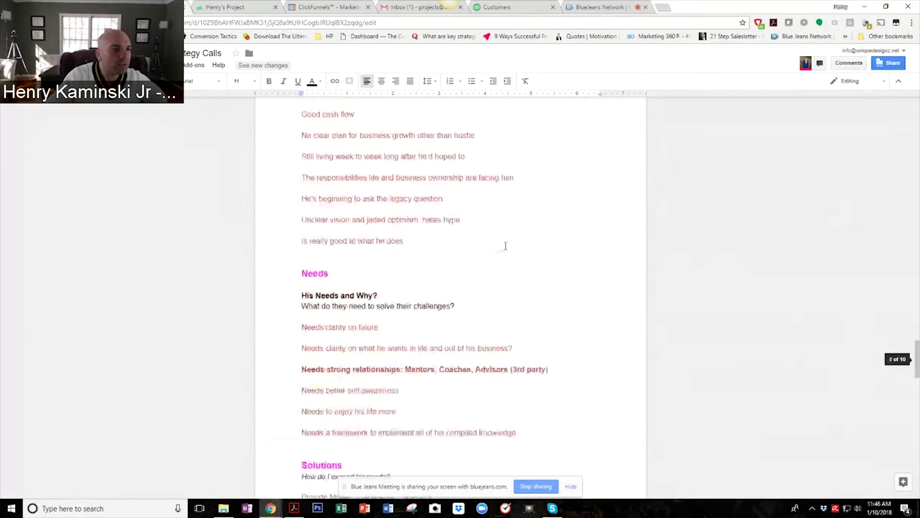
scroll(506, 246, "up", 10)
scroll(505, 245, "up", 8)
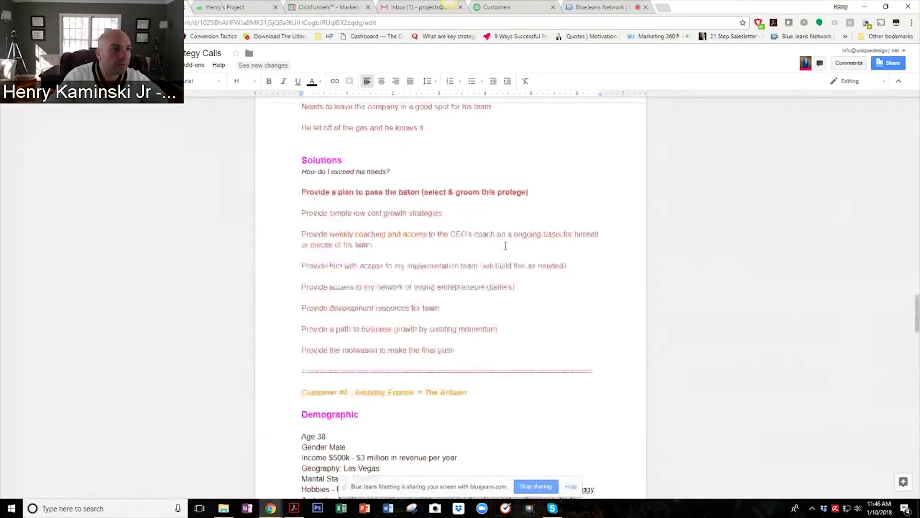
scroll(506, 246, "down", 20)
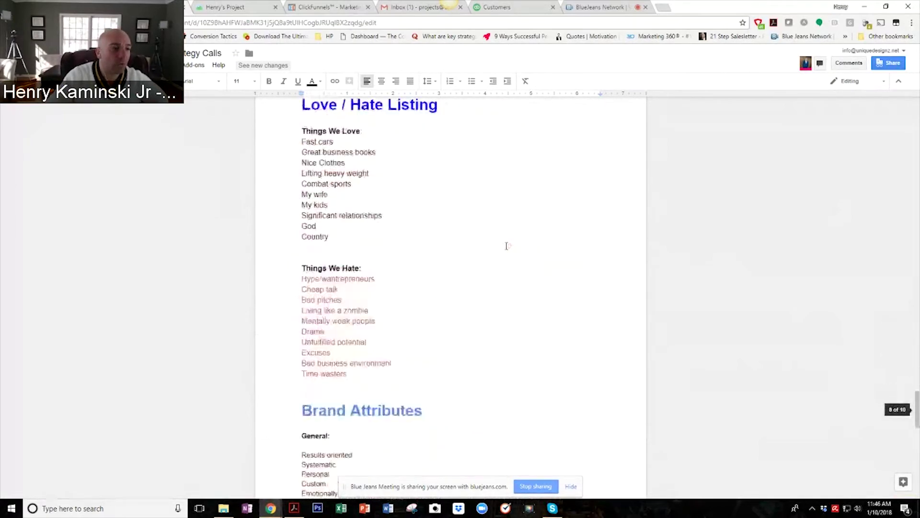
scroll(506, 246, "down", 4)
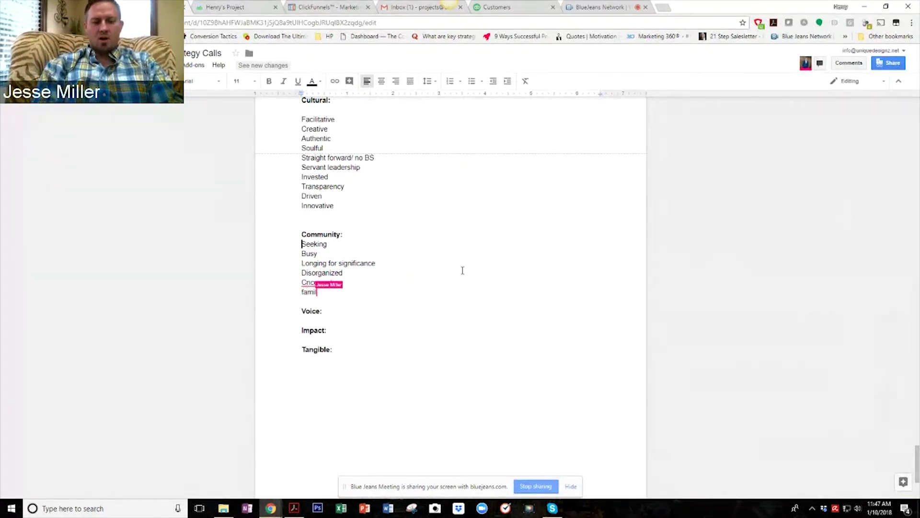
Correct the spelling of Concerned and push the Voice: heading down a line.
left_click(308, 283)
type("o")
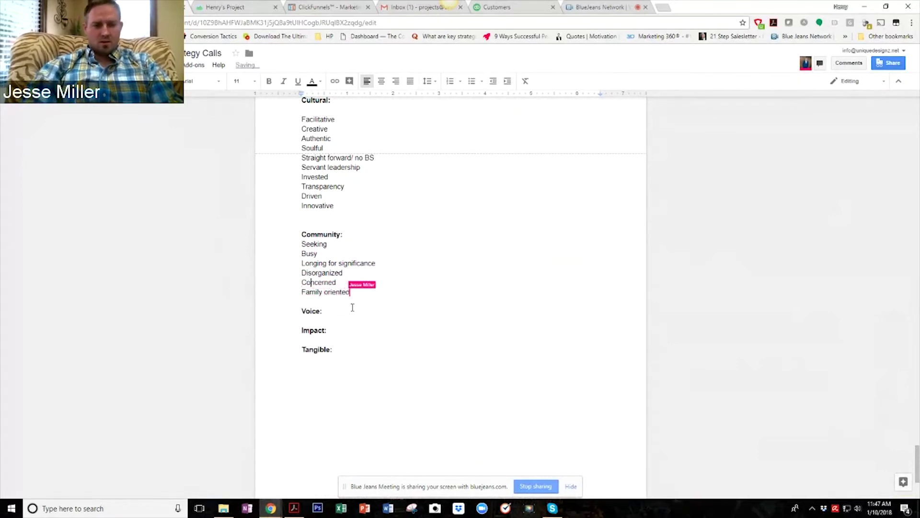
left_click(303, 310)
key("Return")
key("Return")
key("Return")
key("Return")
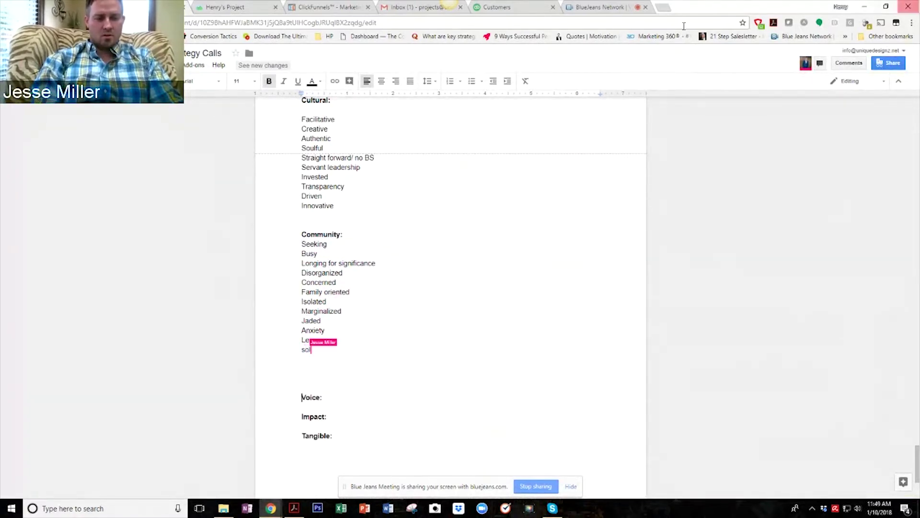
Search Google for 'solice' to confirm the spelling of solace, then close the tab.
left_click(666, 7)
type("sol")
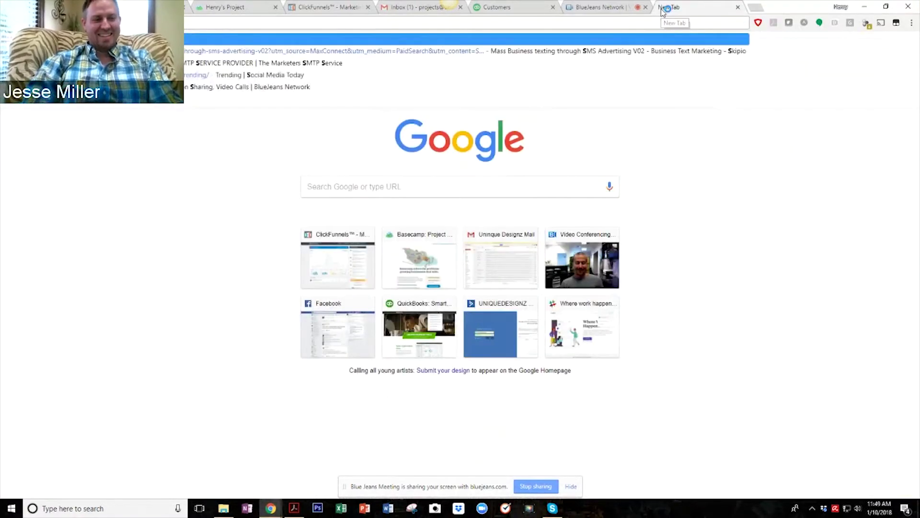
type("ice")
key("Return")
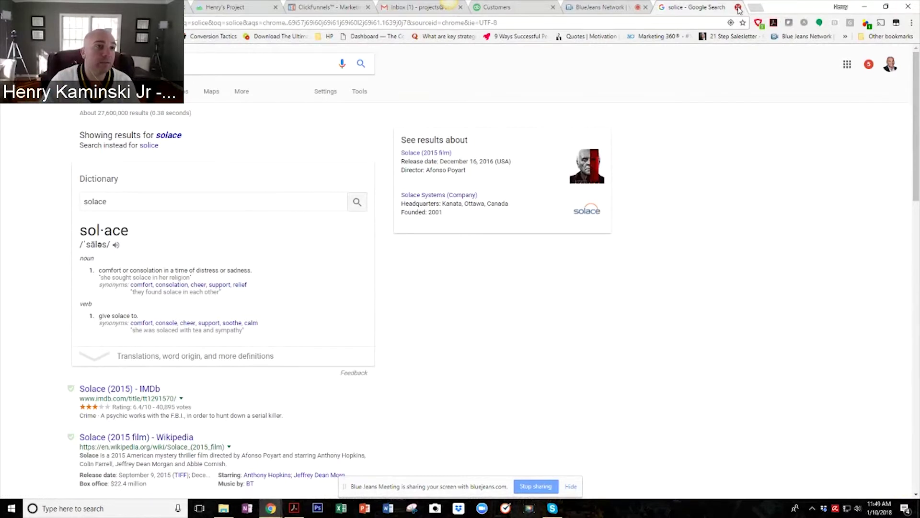
left_click(738, 8)
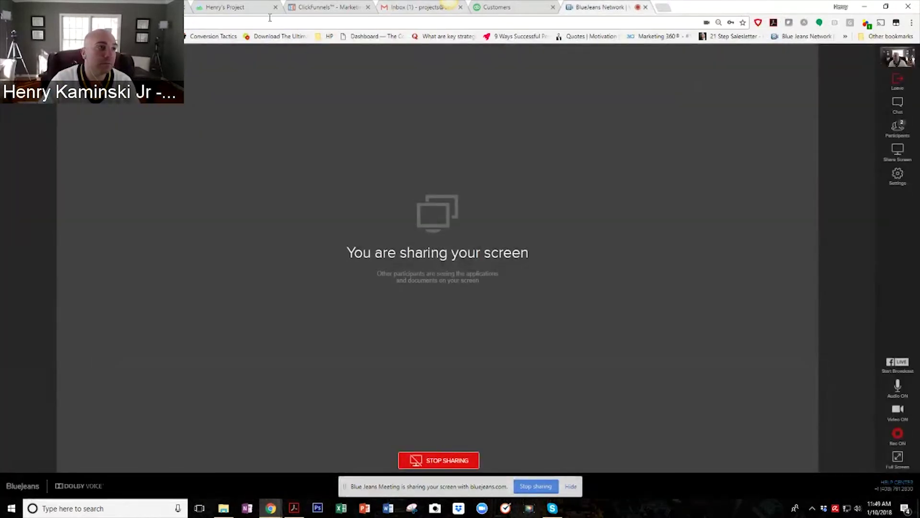
Switch back to the strategy-calls document with Ctrl+1.
key("ctrl+1")
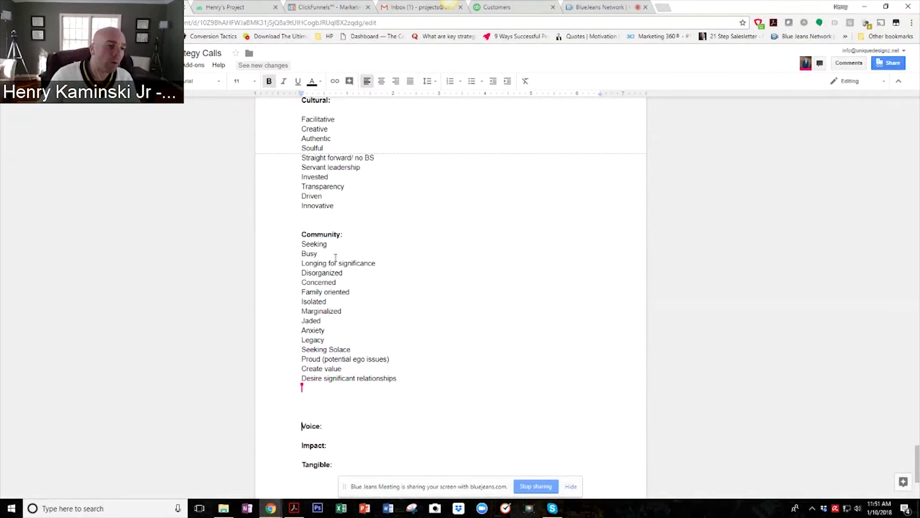
Under Voice, list fourteen traits one per line, Innovative, Leader, Friendly through Disarming and Committed.
scroll(291, 247, "down", 3)
double_click(334, 288)
key("Return")
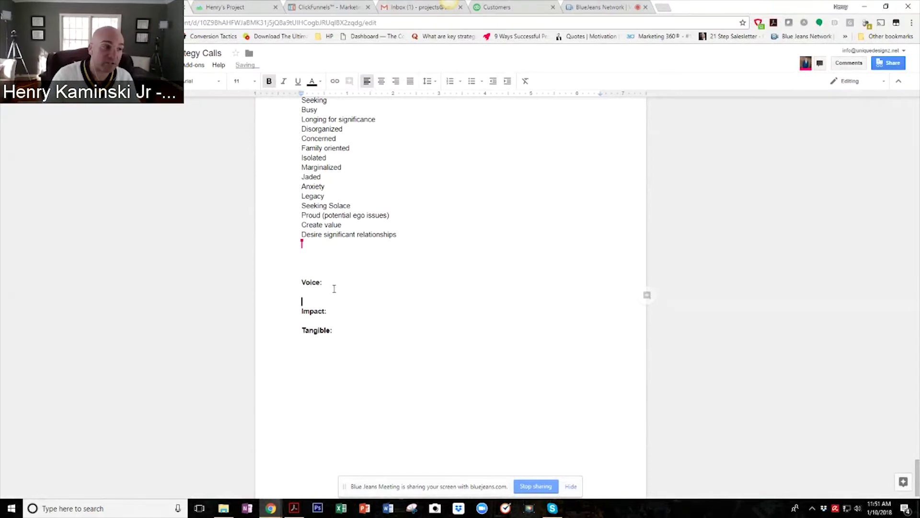
key("Return")
key("Return")
left_click(334, 288)
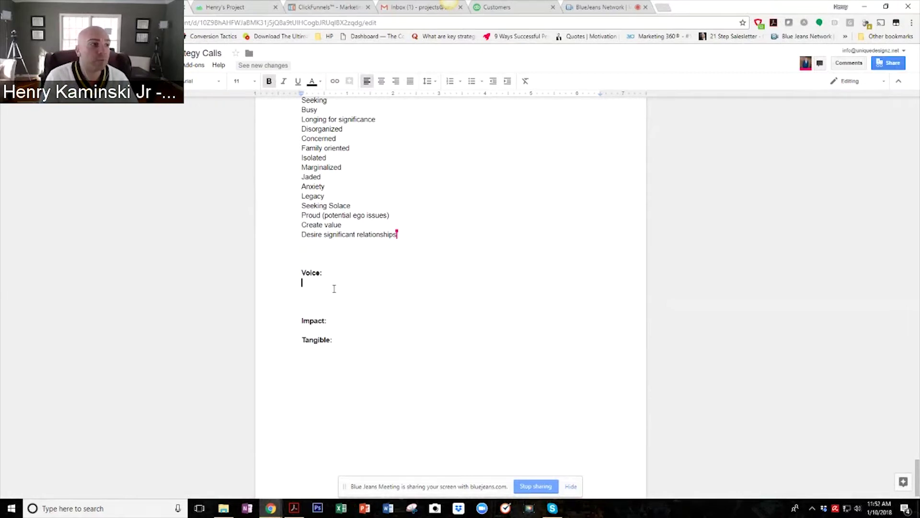
left_click(267, 82)
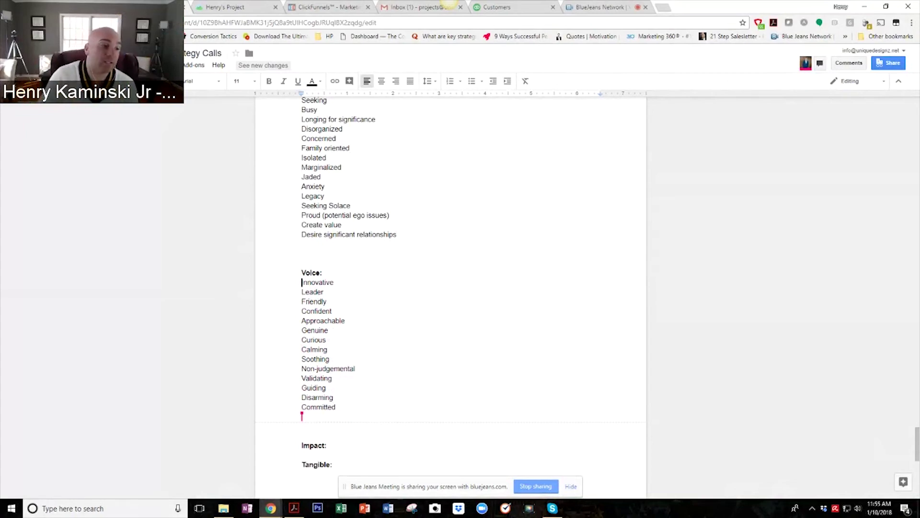
scroll(226, 419, "down", 2)
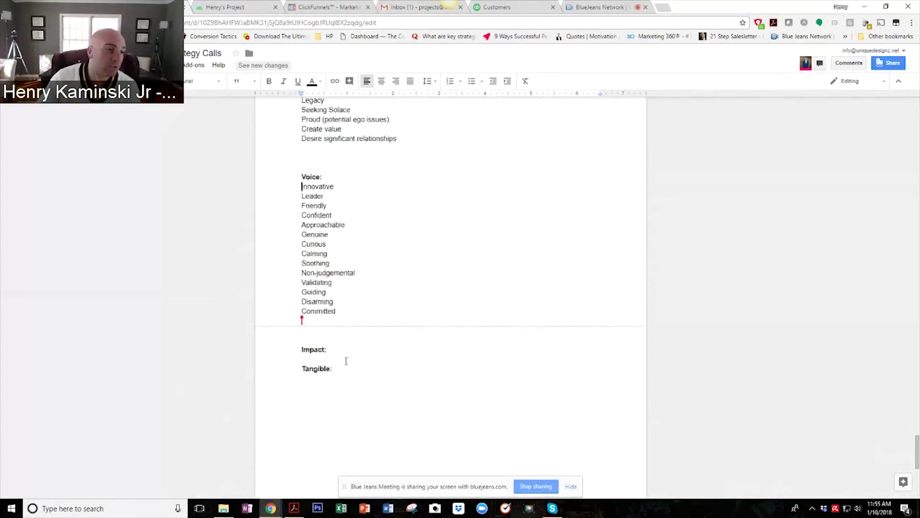
Under Impact, enter non-bold words one per line, from Freeing through Don't settle.
left_click(347, 359)
key("Return")
key("Return")
key("Return")
key("Up")
key("Up")
key("Up")
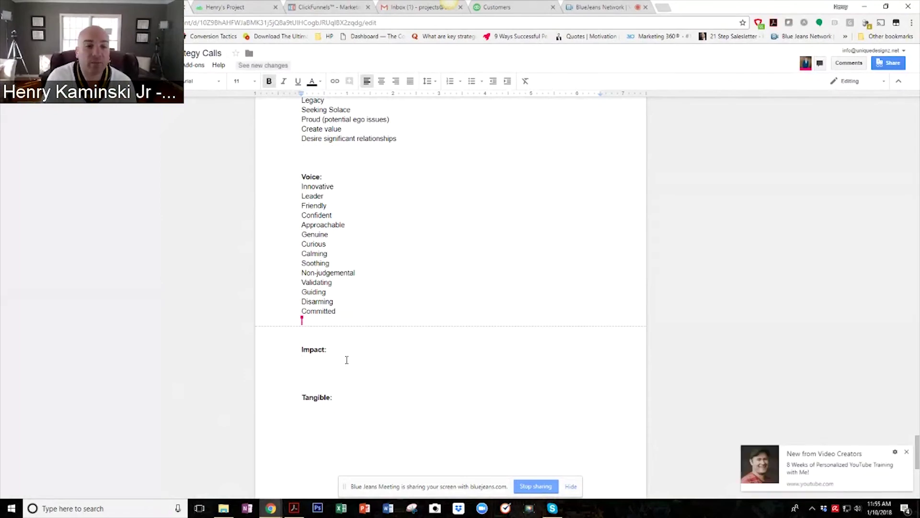
left_click(906, 451)
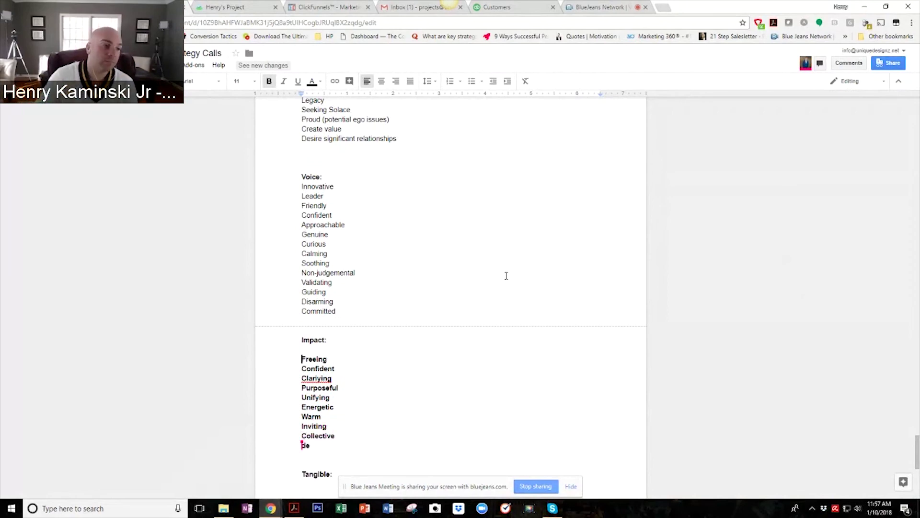
scroll(499, 270, "down", 3)
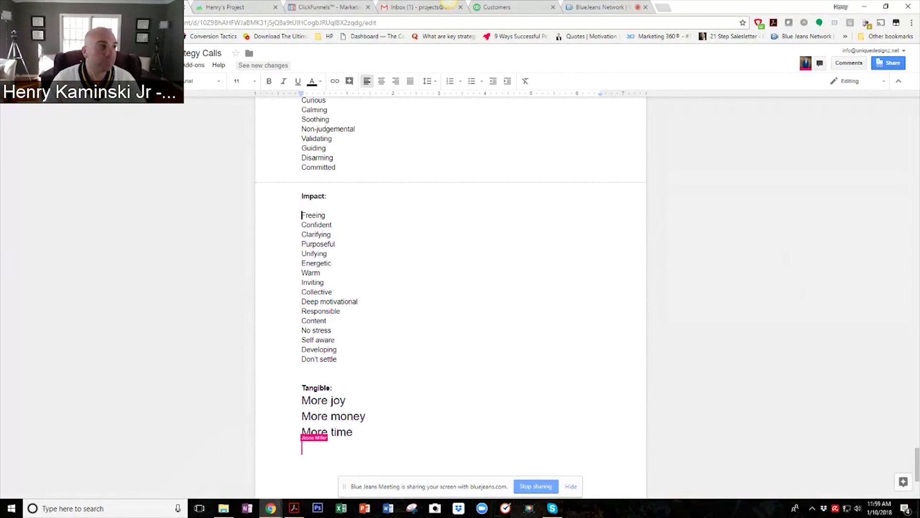
Switch from the Strategy Calls doc to the Gmail inbox tab.
left_click(412, 7)
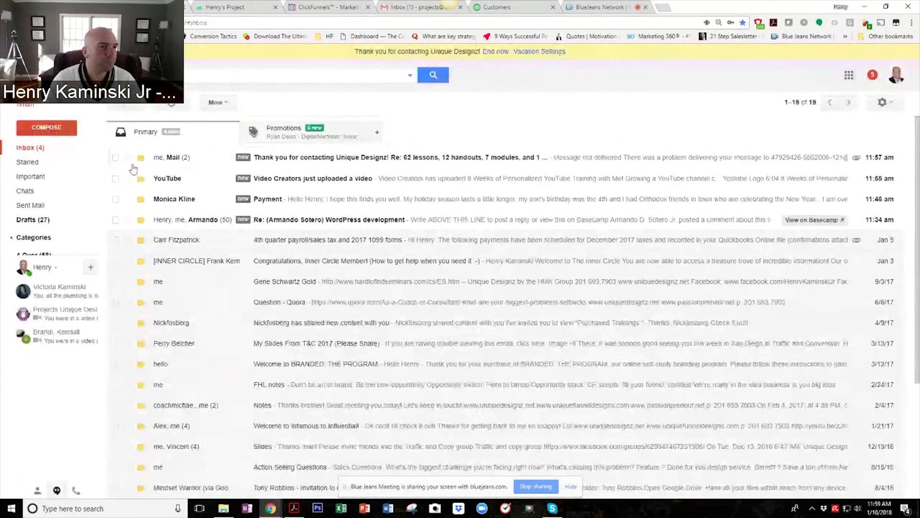
Archive the two newest Gmail inbox conversations, then jump to the BlueJeans tab.
left_click(115, 157)
left_click(116, 178)
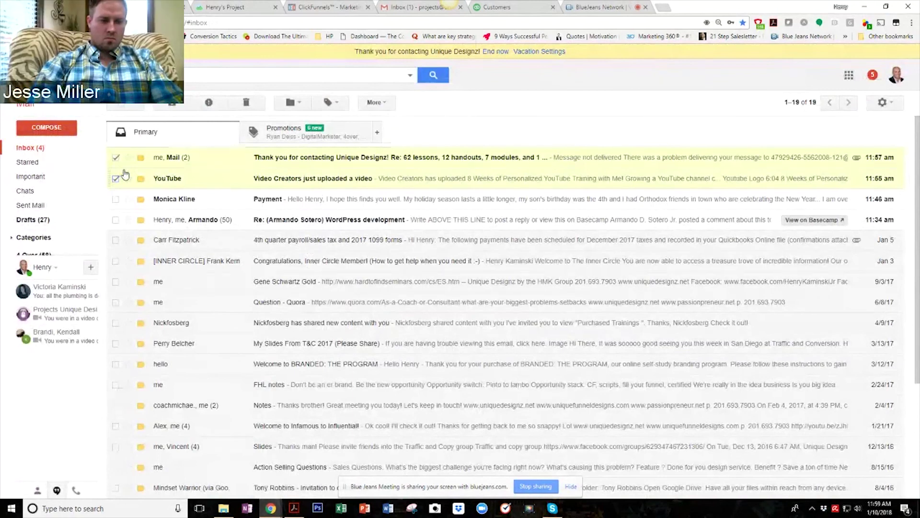
left_click(174, 102)
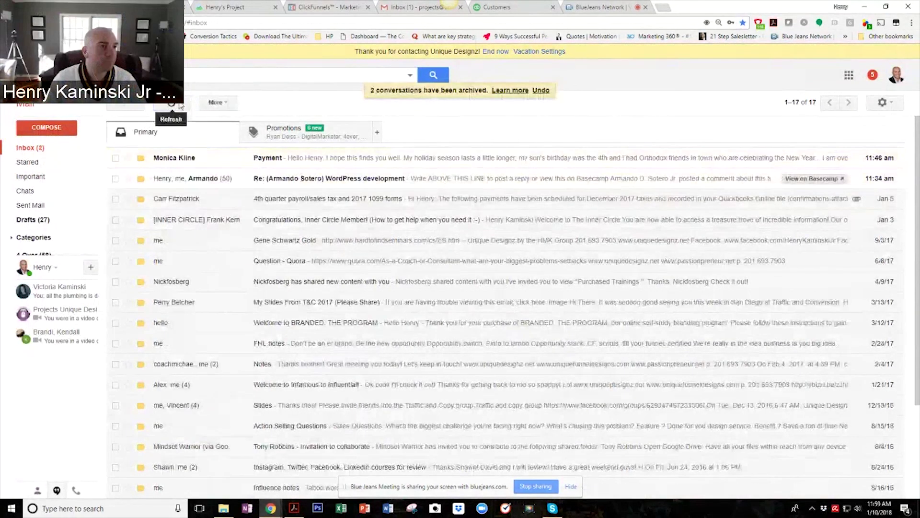
key("ctrl+9")
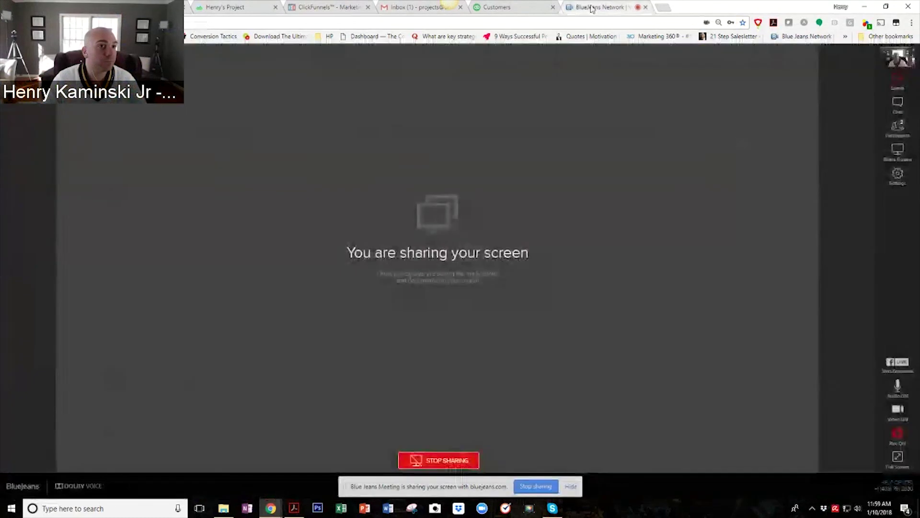
Back in the Strategy Calls doc, extend the Tangible list with Clarity, Purpose, Leverage and Save money.
left_click(143, 7)
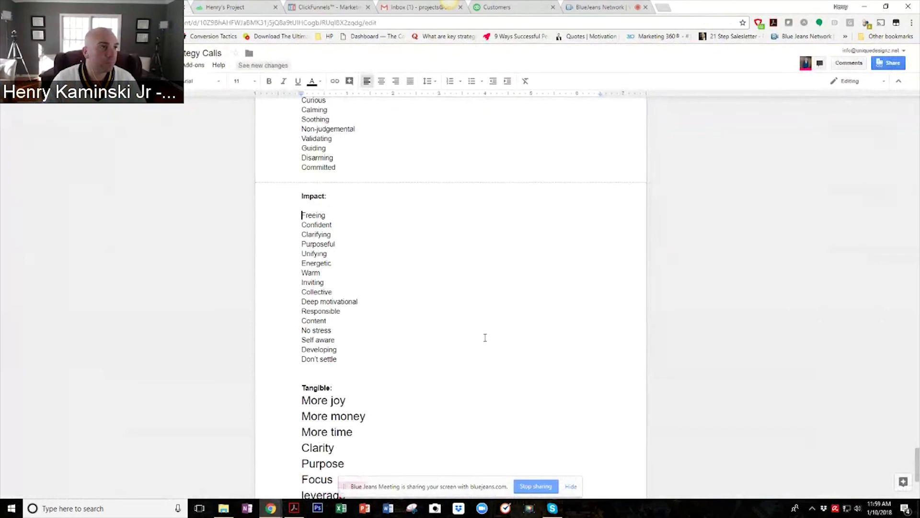
scroll(464, 263, "down", 2)
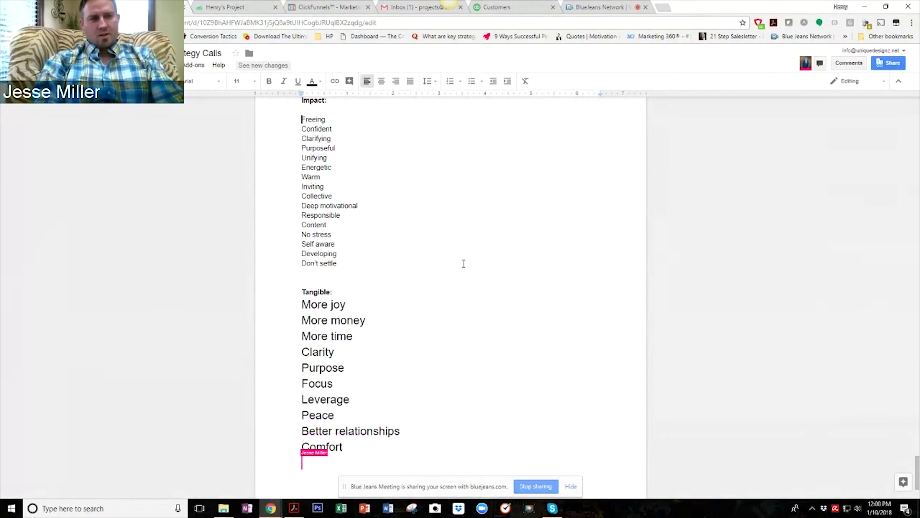
scroll(476, 342, "down", 2)
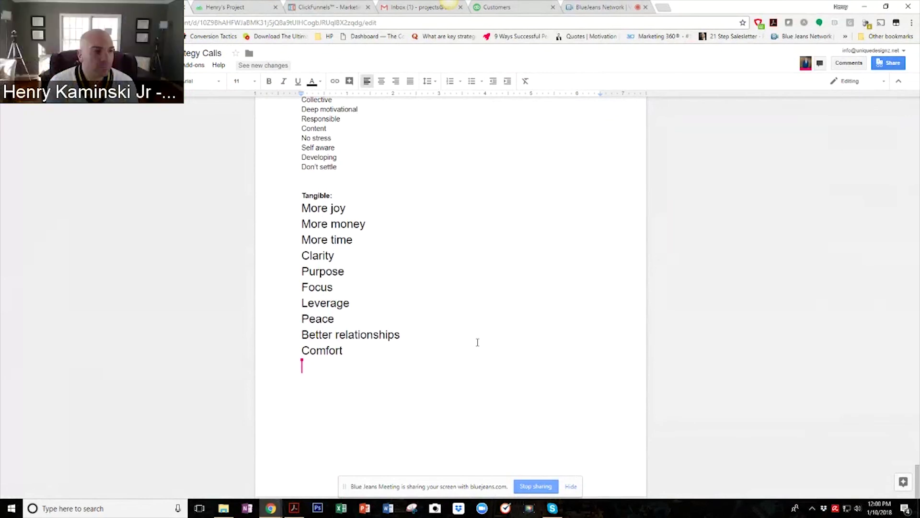
key("BackSpace")
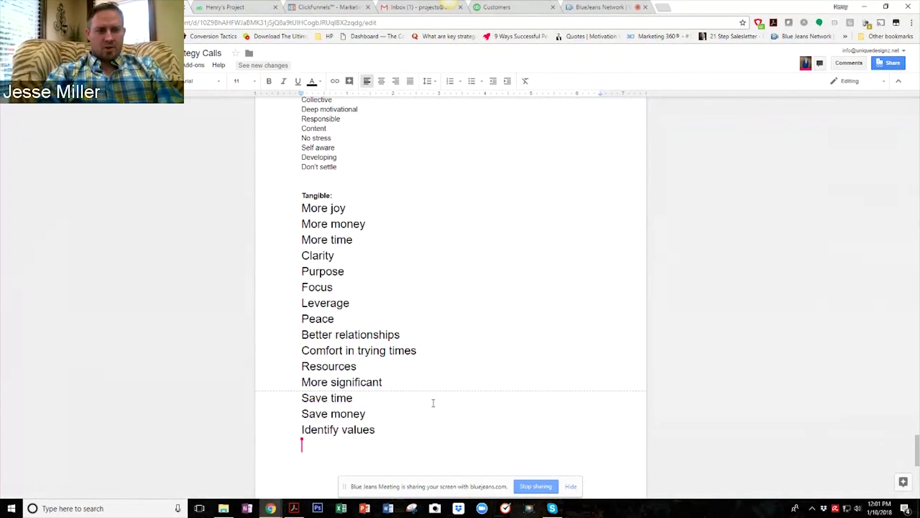
Set the Tangible entries More joy through Identify values to 11-point text.
left_click_drag(392, 429, 245, 208)
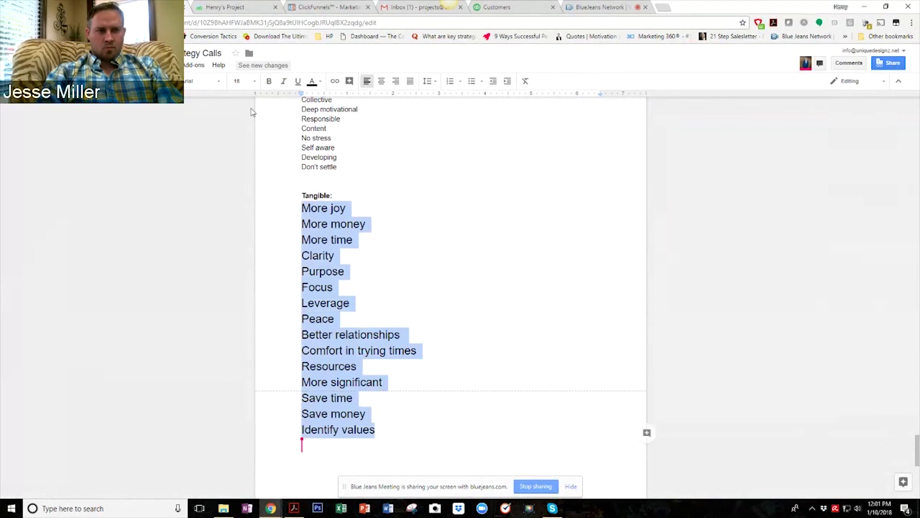
left_click(240, 81)
left_click(242, 136)
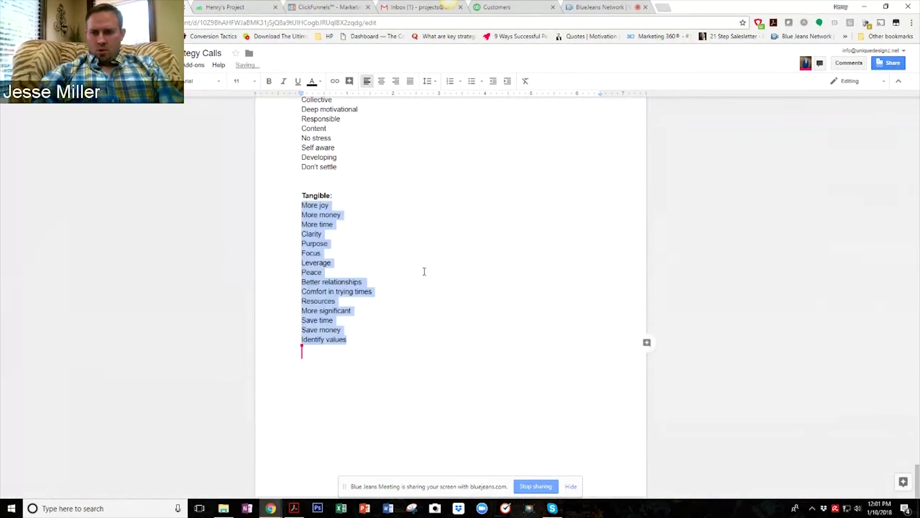
left_click(406, 355)
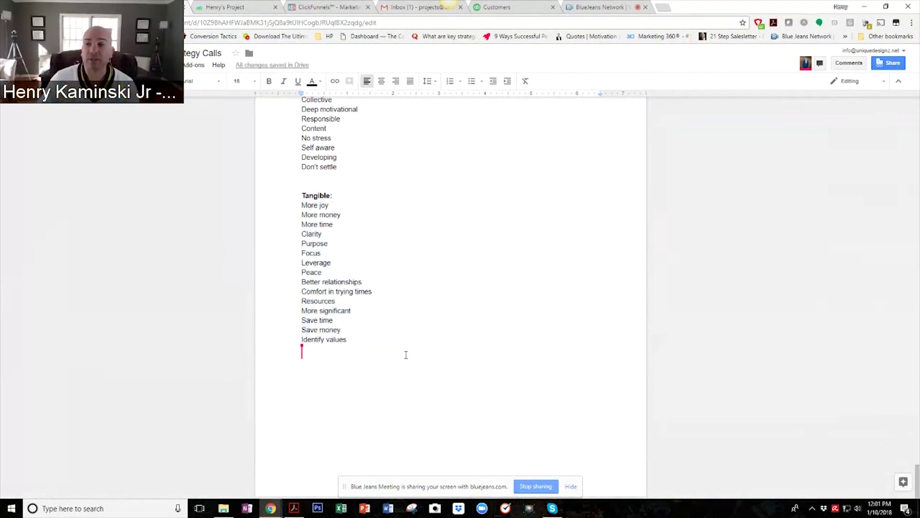